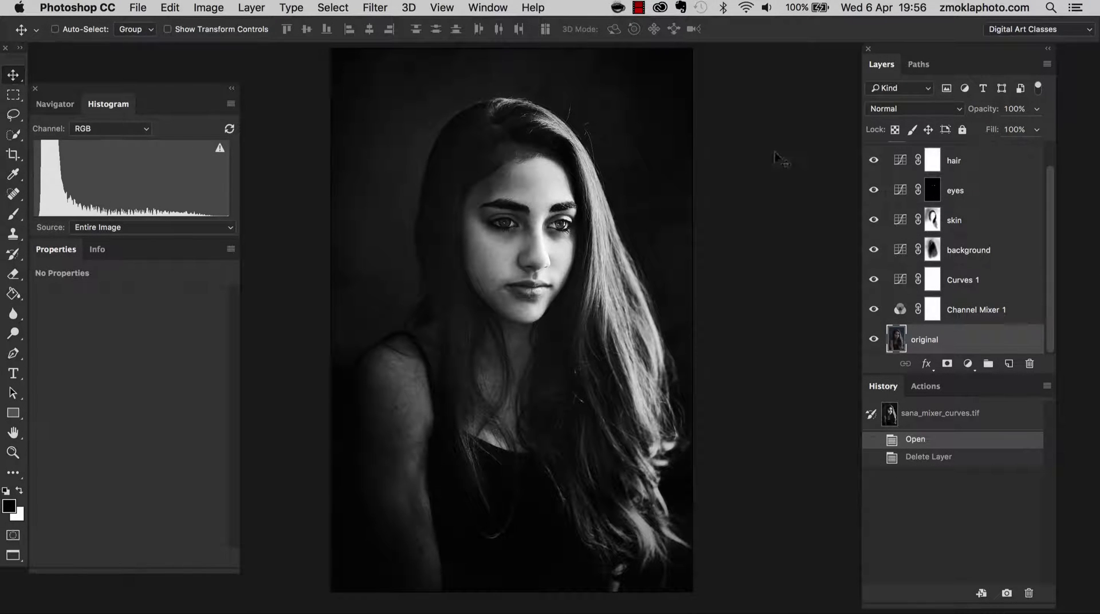
- Show only the original layer and delete all layers above it, from Channel Mixer 1 up to grad bottom
{"action": "mouse_move", "coordinate": [1052, 211]}
{"action": "left_mouse_down"}
{"action": "mouse_move", "coordinate": [1052, 186]}
{"action": "mouse_move", "coordinate": [1052, 211]}
{"action": "left_mouse_up"}
{"action": "left_click", "coordinate": [874, 339], "text": "alt"}
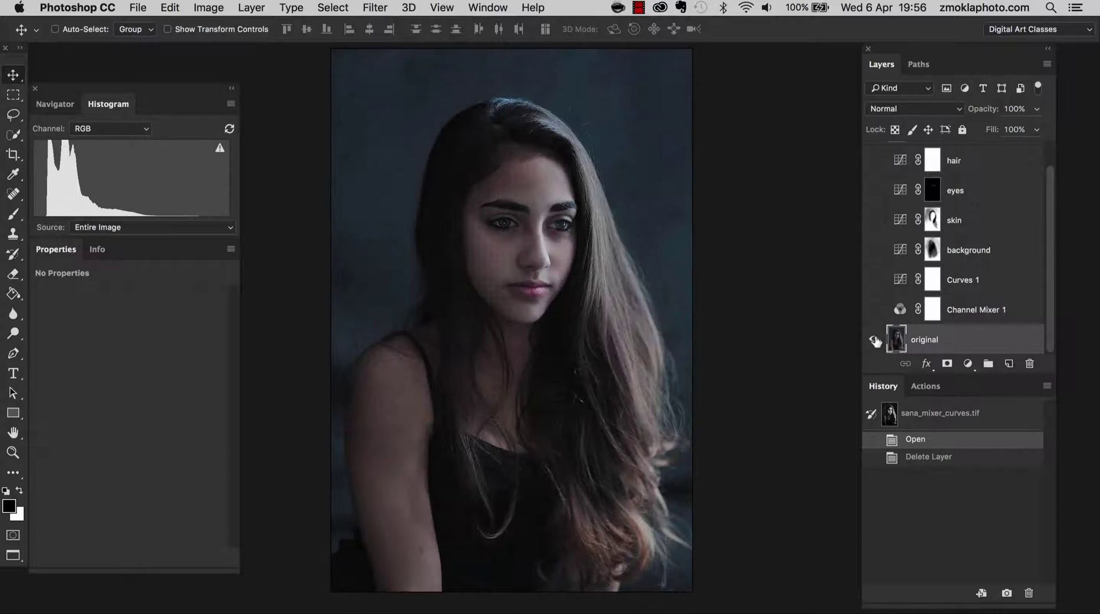
{"action": "left_click", "coordinate": [975, 309]}
{"action": "left_click_drag", "start_coordinate": [1049, 286], "coordinate": [1056, 215]}
{"action": "left_click", "coordinate": [950, 159], "text": "shift"}
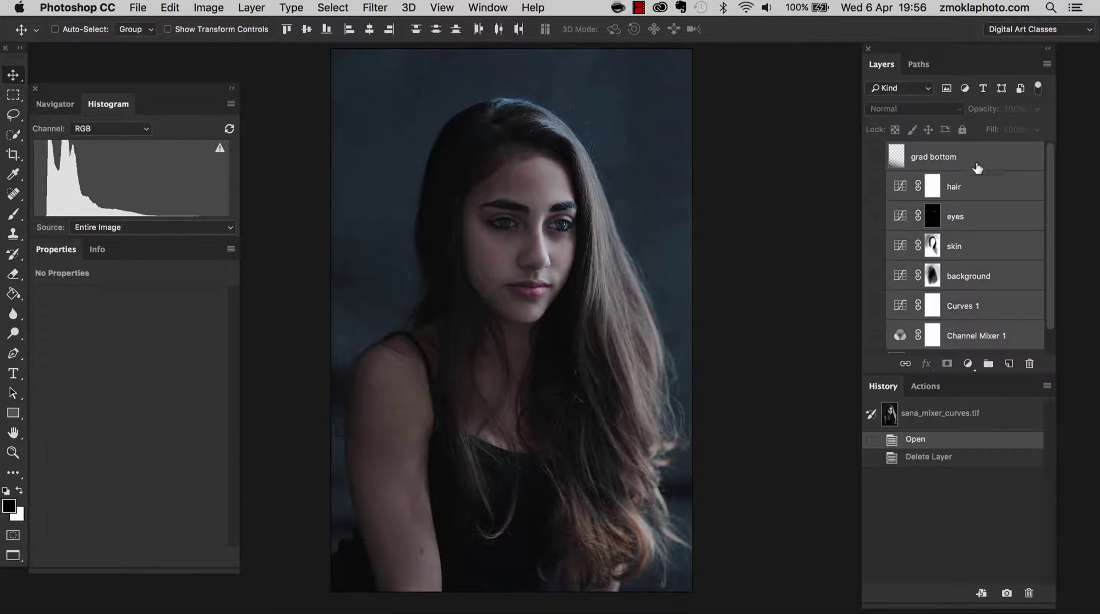
{"action": "key", "text": "Delete"}
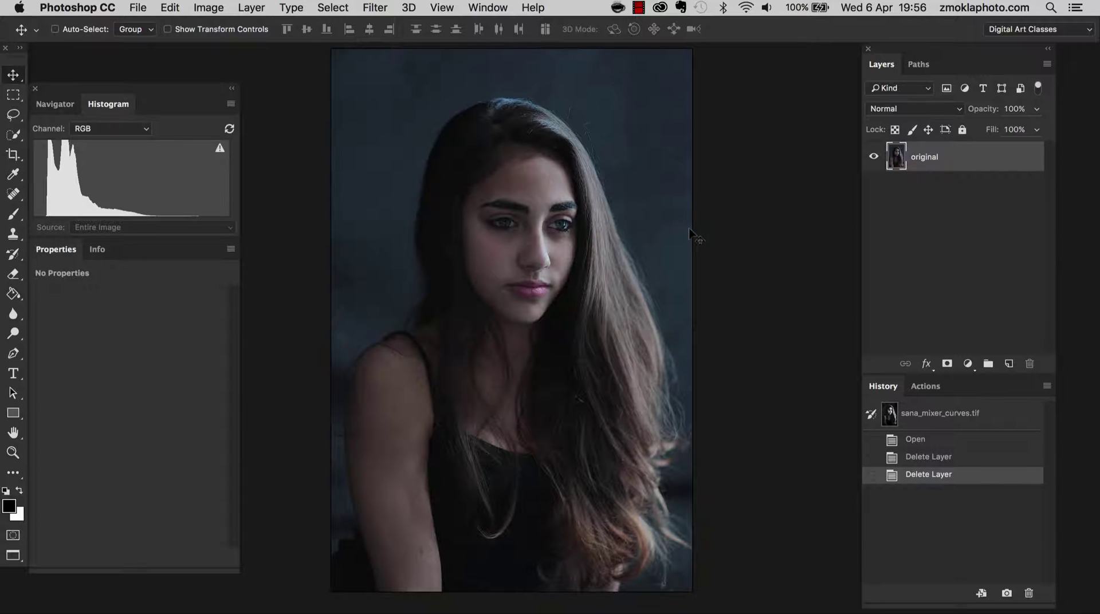
- Examine the tones of the face, hair, arm and background in the original colour portrait, close up and as a whole
{"action": "key", "text": "super+equal"}
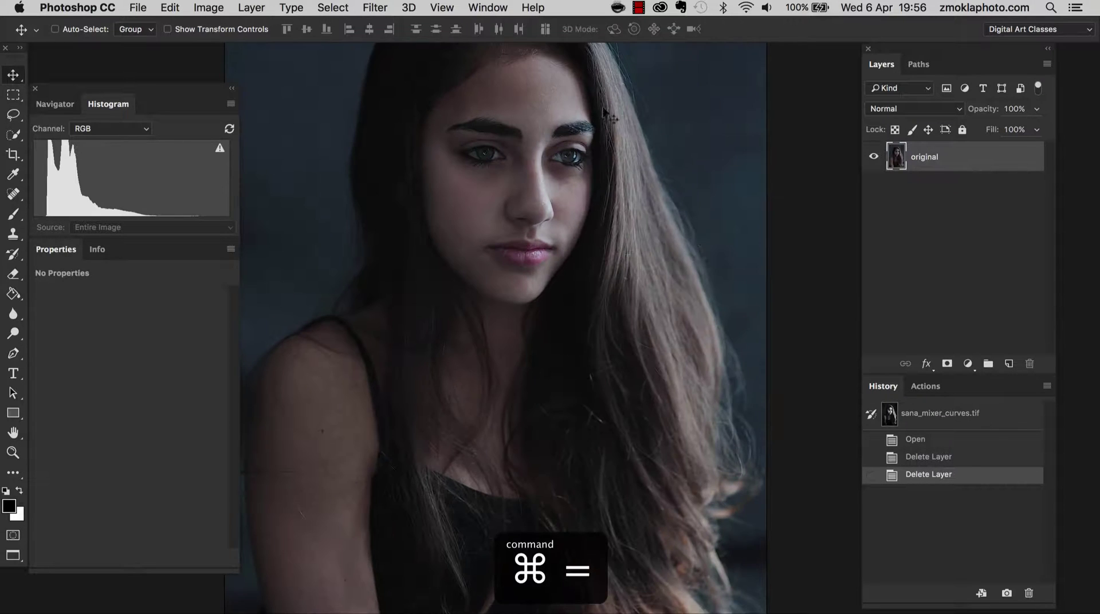
{"action": "key", "text": "space"}
{"action": "left_click_drag", "start_coordinate": [630, 169], "coordinate": [677, 246]}
{"action": "key", "text": "ctrl+minus"}
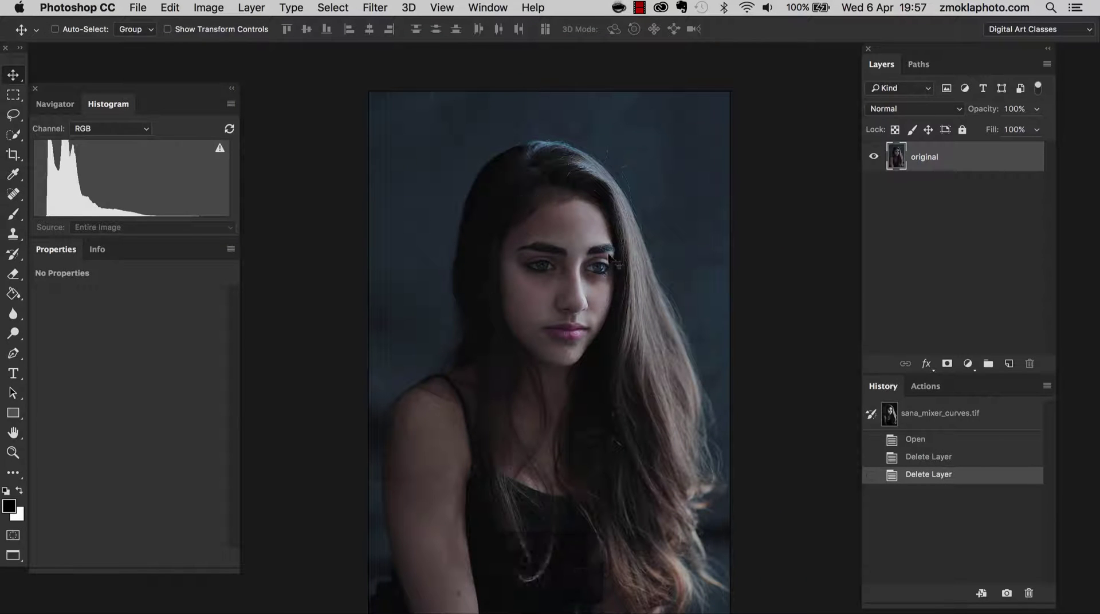
{"action": "key", "text": "ctrl+equal"}
{"action": "key", "text": "ctrl+equal"}
{"action": "key", "text": "ctrl+equal"}
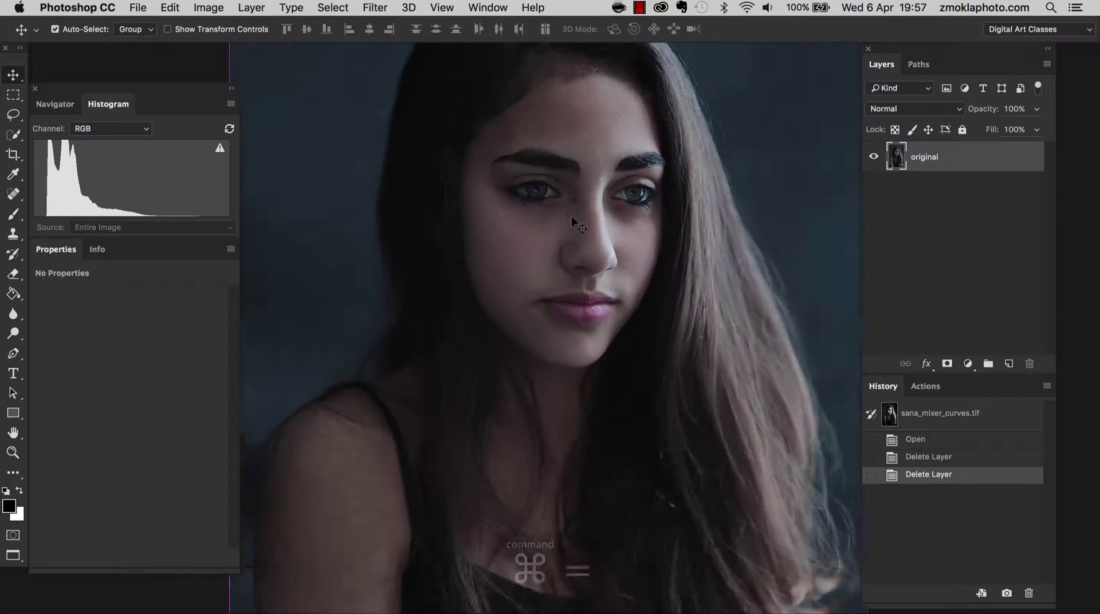
{"action": "scroll", "coordinate": [627, 184], "scroll_direction": "up", "scroll_amount": 5}
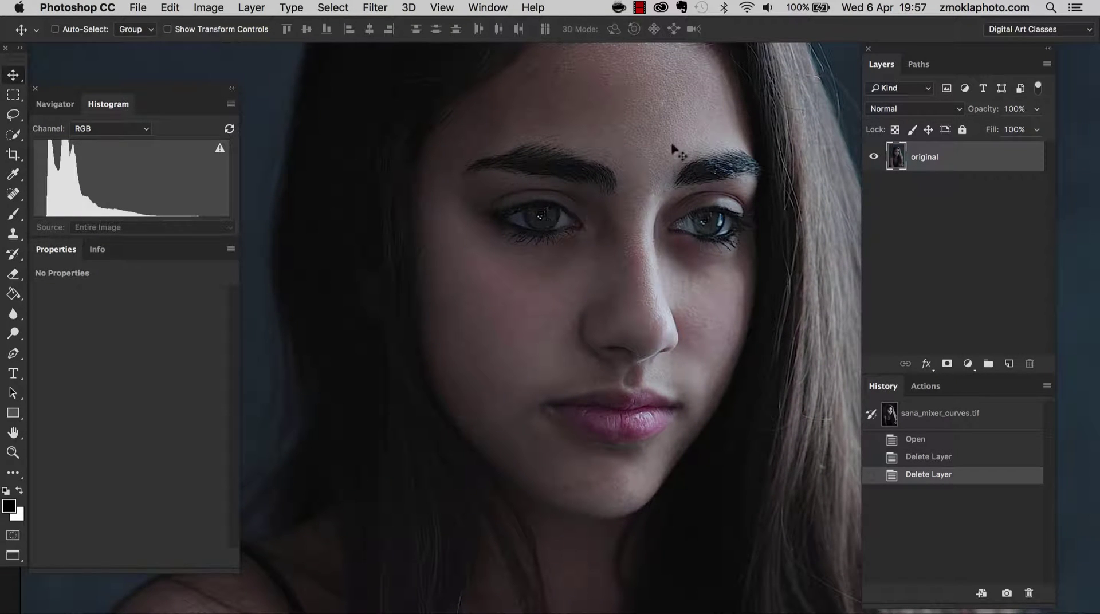
{"action": "key", "text": "super+minus"}
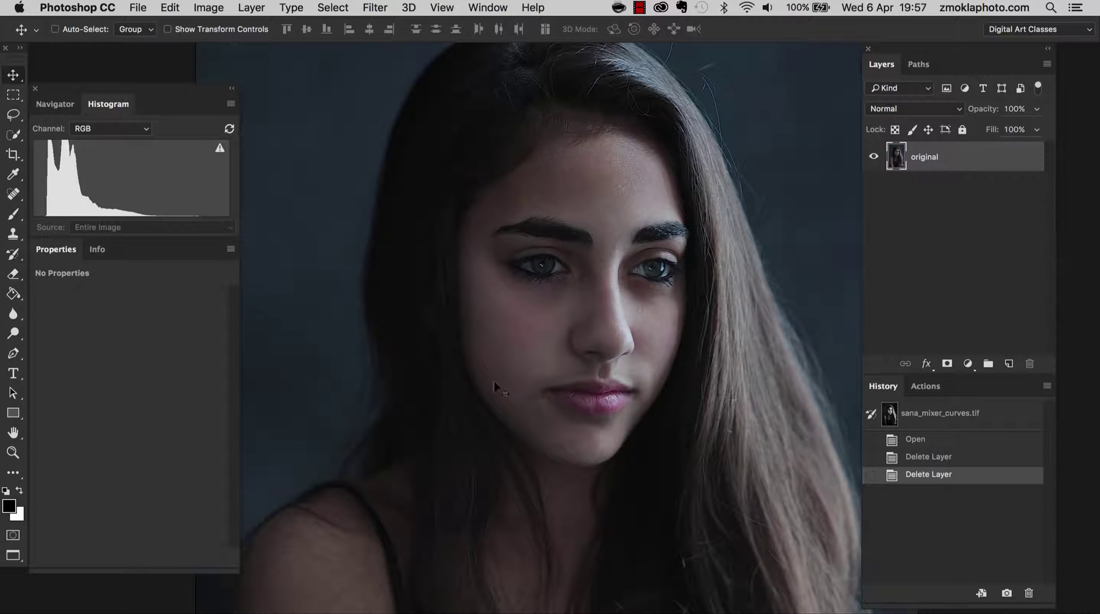
{"action": "key", "text": "super+minus"}
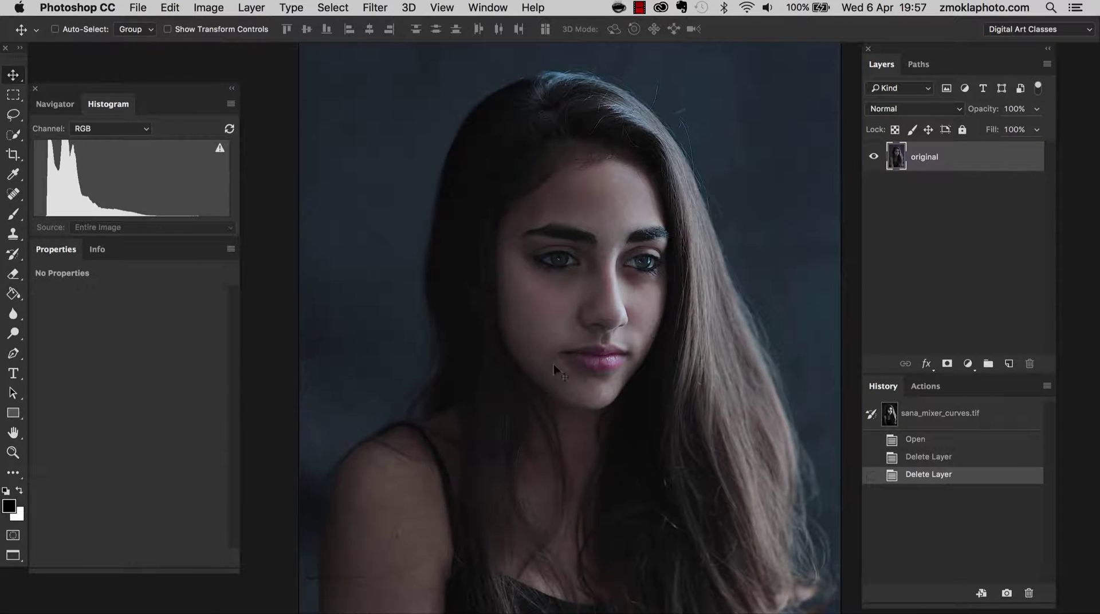
{"action": "left_click_drag", "start_coordinate": [555, 369], "coordinate": [538, 385]}
{"action": "key", "text": "super+minus"}
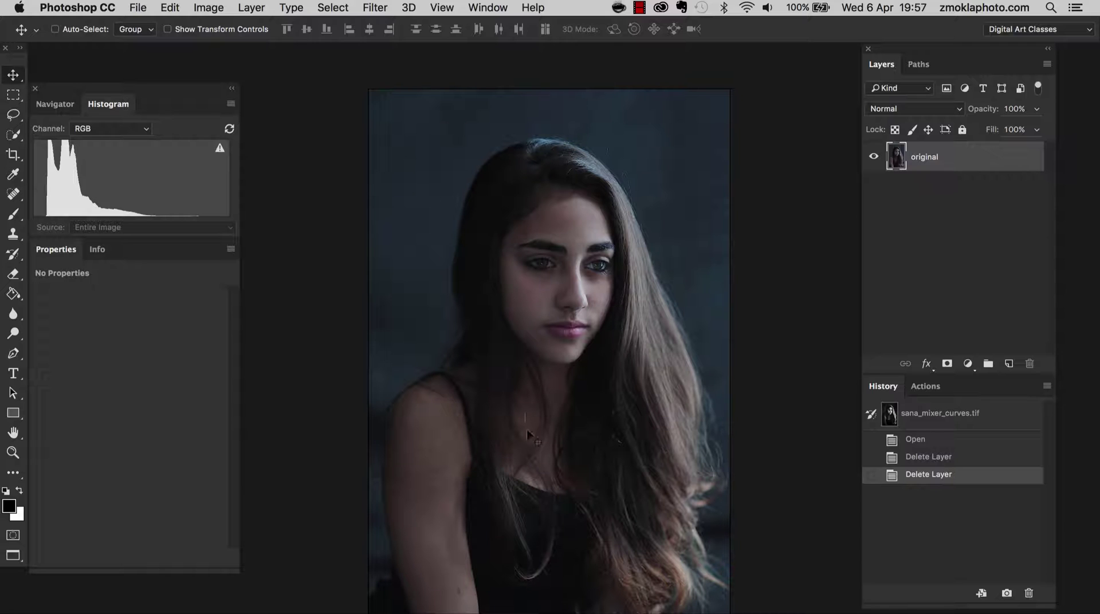
{"action": "left_click_drag", "start_coordinate": [504, 473], "coordinate": [520, 447]}
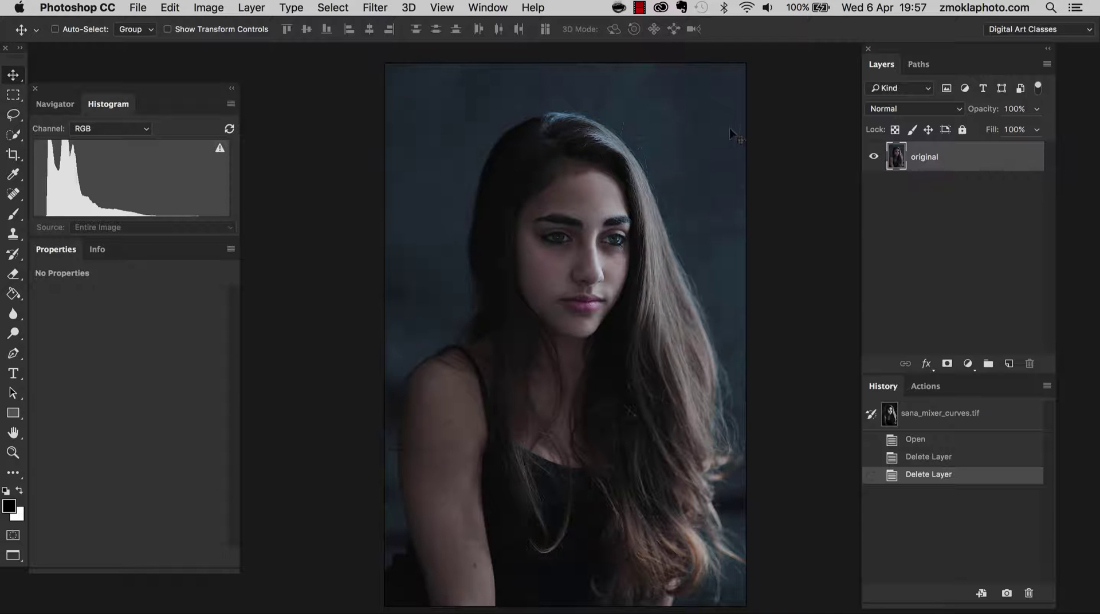
{"action": "key", "text": "super+equal"}
{"action": "key", "text": "super+equal"}
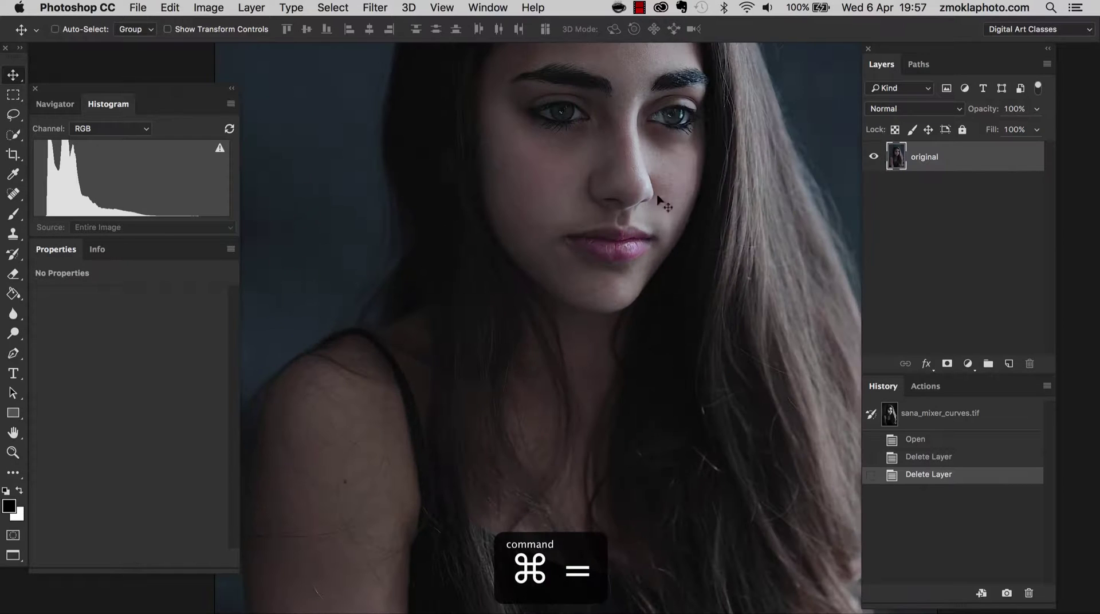
{"action": "left_click_drag", "start_coordinate": [688, 203], "coordinate": [690, 329]}
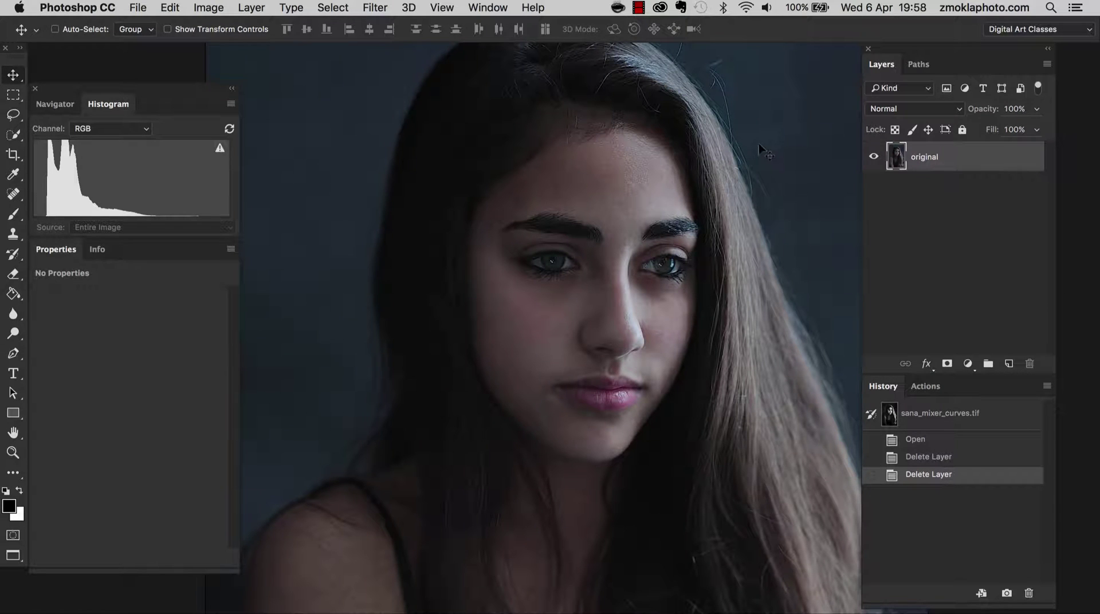
- Add a Channel Mixer adjustment layer above the original layer with the default options
{"action": "left_click", "coordinate": [258, 10]}
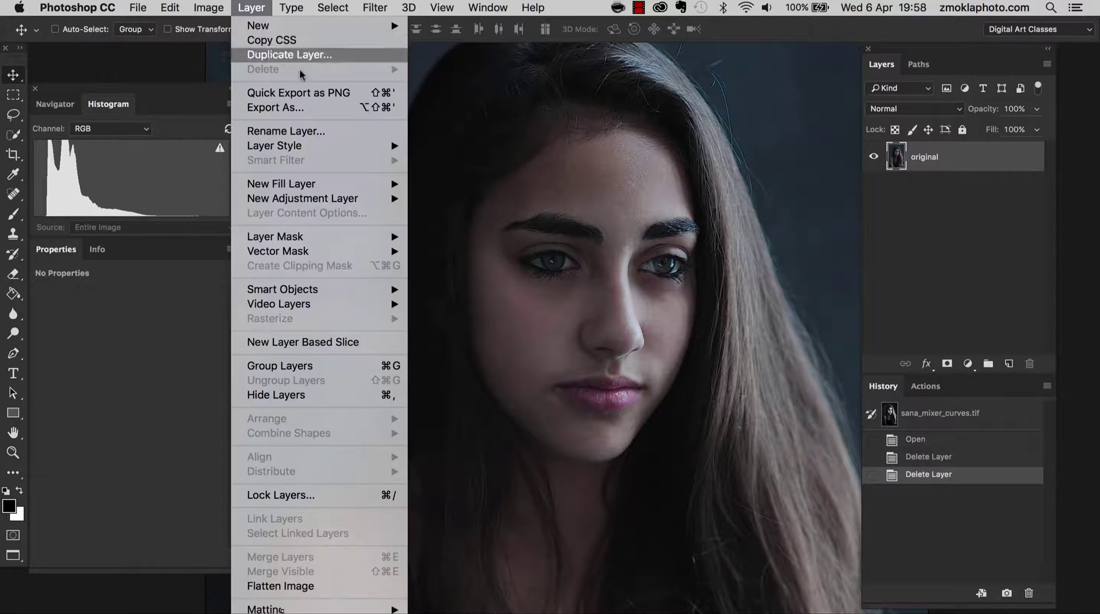
{"action": "mouse_move", "coordinate": [308, 201]}
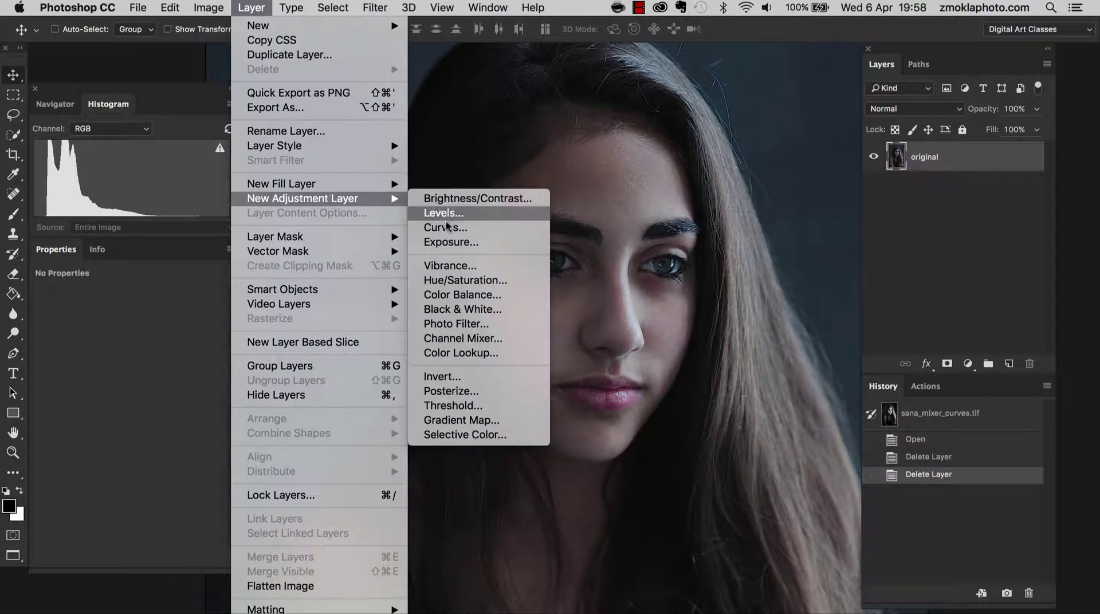
{"action": "left_click", "coordinate": [446, 337]}
{"action": "left_click", "coordinate": [593, 156]}
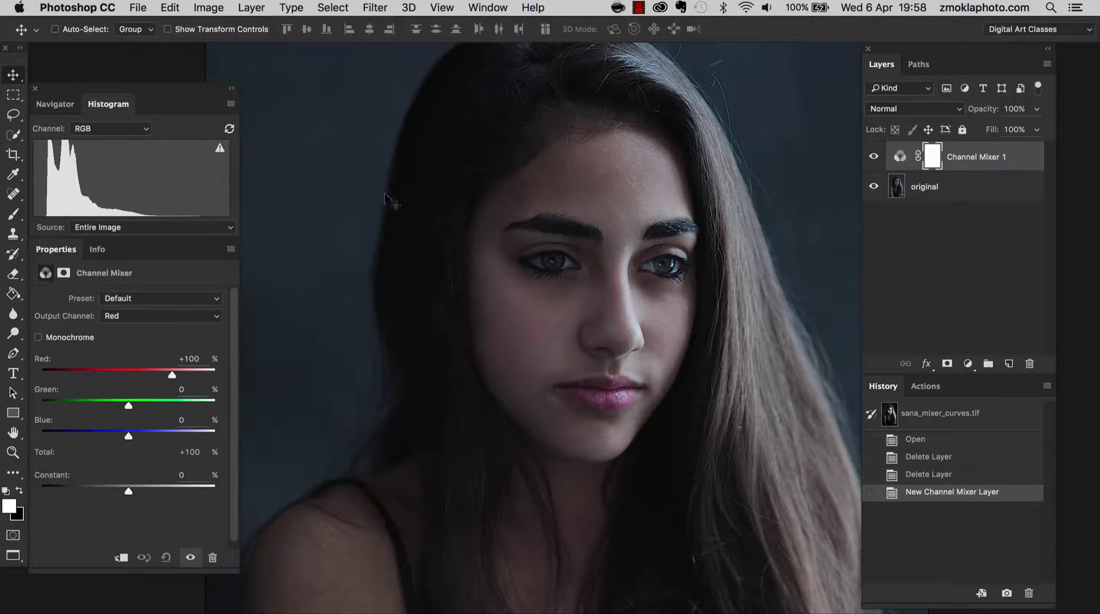
- Try the Channel Mixer's Black & White presets with Blue, Green, Orange and Yellow Filter on the portrait
{"action": "left_click", "coordinate": [178, 303]}
{"action": "left_click", "coordinate": [181, 331]}
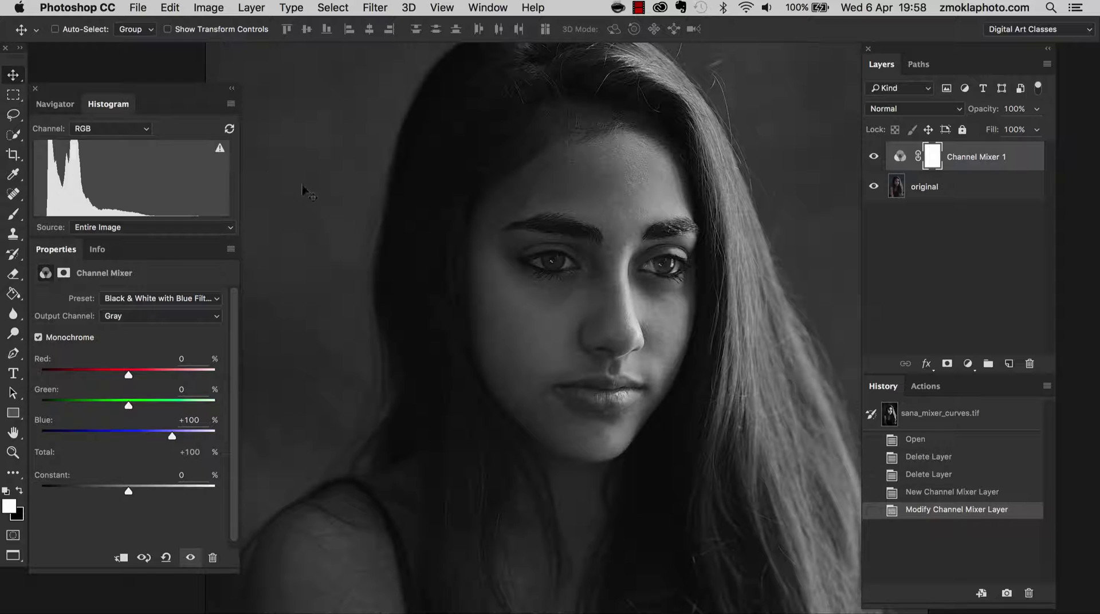
{"action": "left_click", "coordinate": [175, 300]}
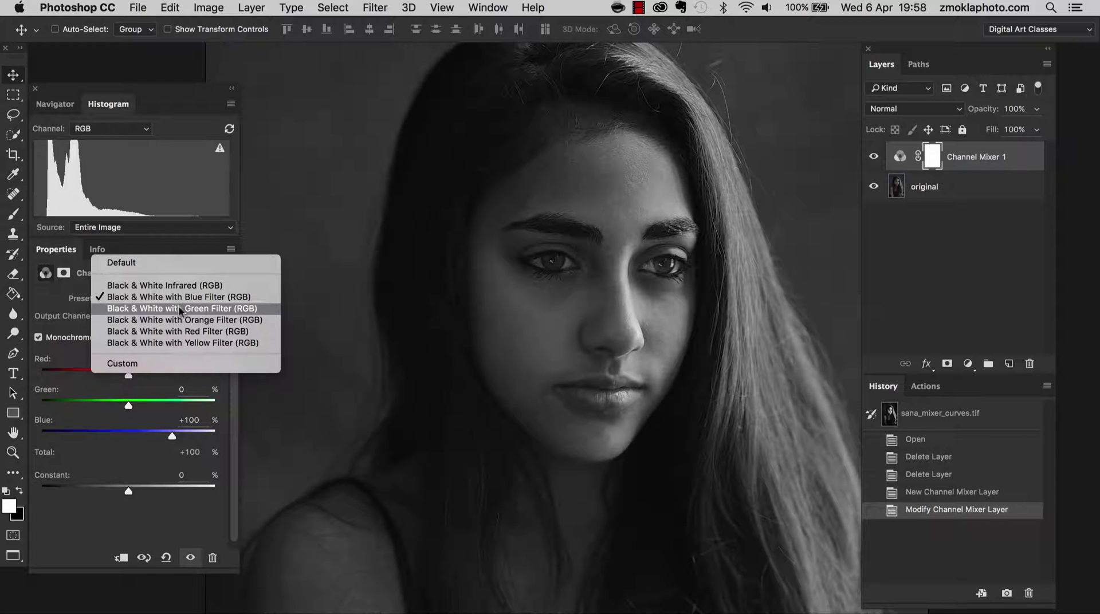
{"action": "left_click", "coordinate": [177, 309]}
{"action": "left_click", "coordinate": [179, 298]}
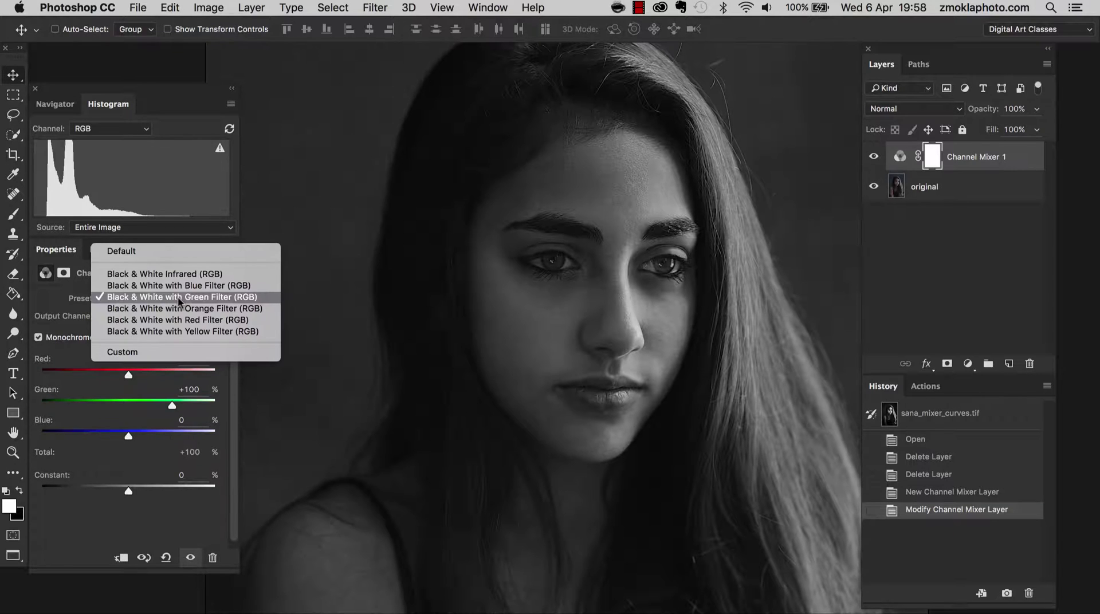
{"action": "left_click", "coordinate": [181, 310]}
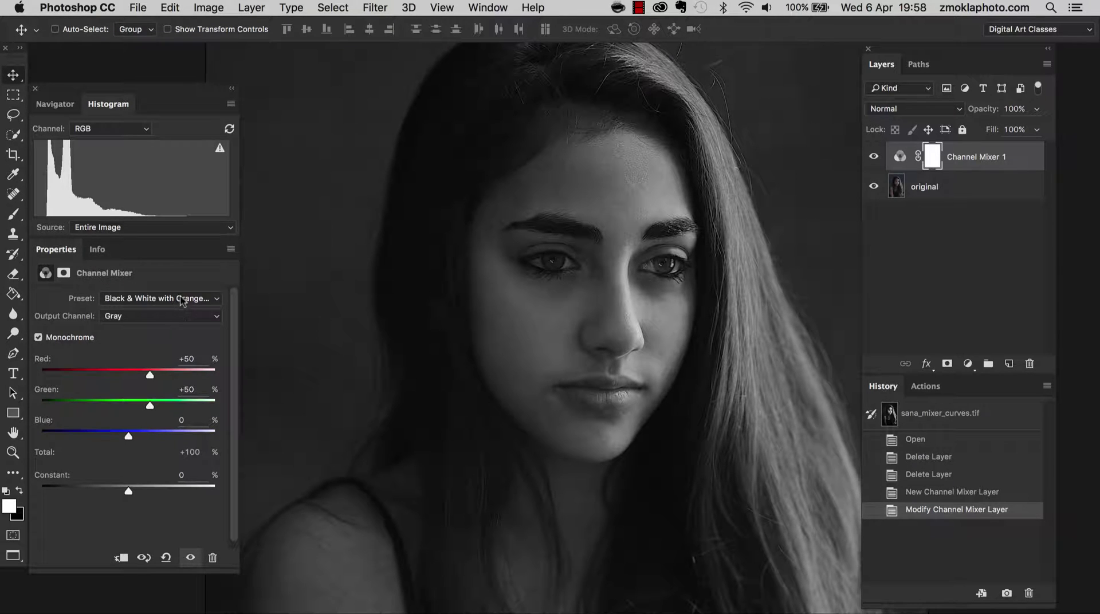
{"action": "left_click", "coordinate": [181, 298]}
{"action": "left_click", "coordinate": [184, 319]}
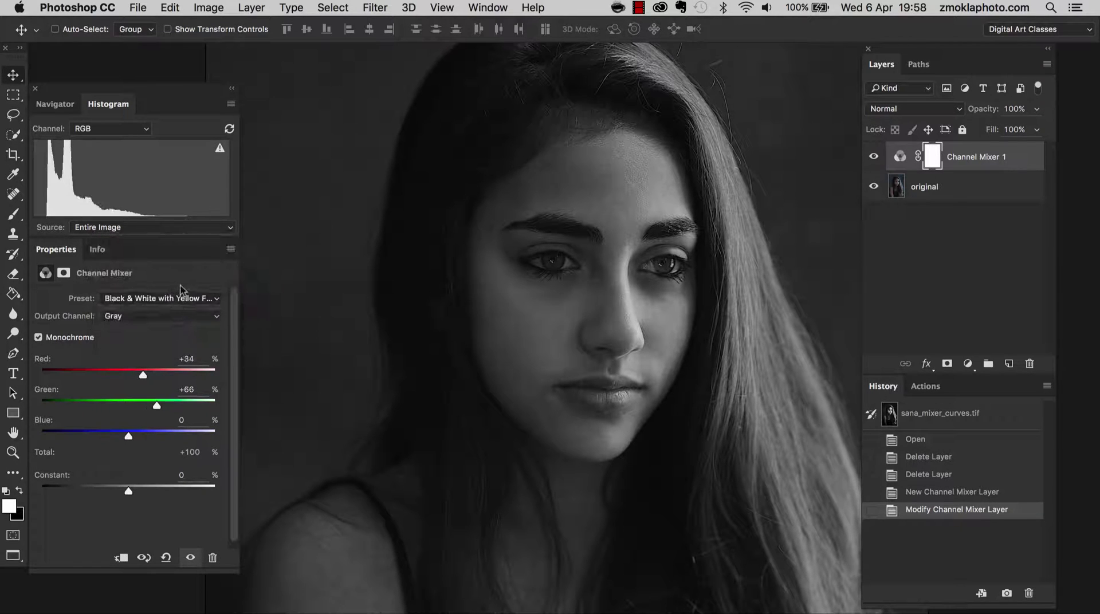
- Apply the Black & White with Green Filter preset and adjust Red to -15%, Blue to -11% and Green to +135%
{"action": "left_click", "coordinate": [182, 298]}
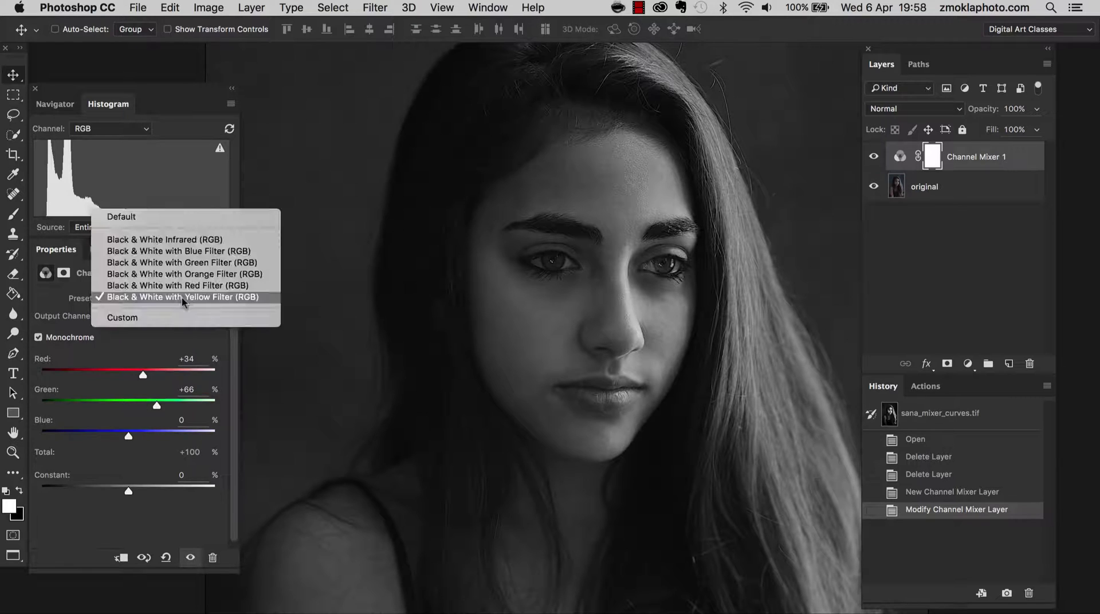
{"action": "left_click", "coordinate": [194, 265]}
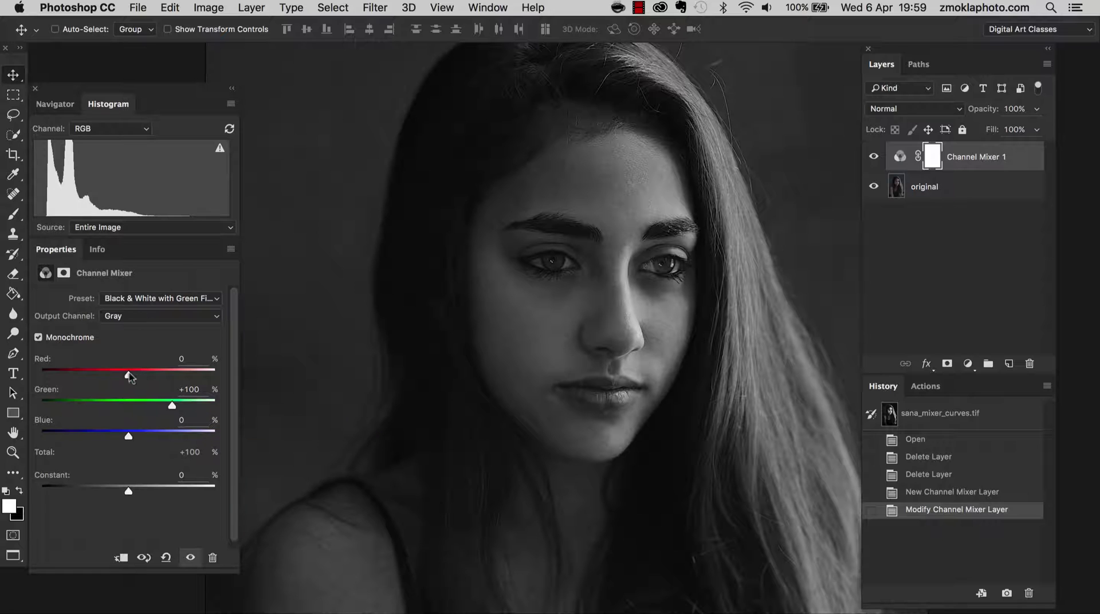
{"action": "left_click_drag", "start_coordinate": [129, 376], "coordinate": [122, 380]}
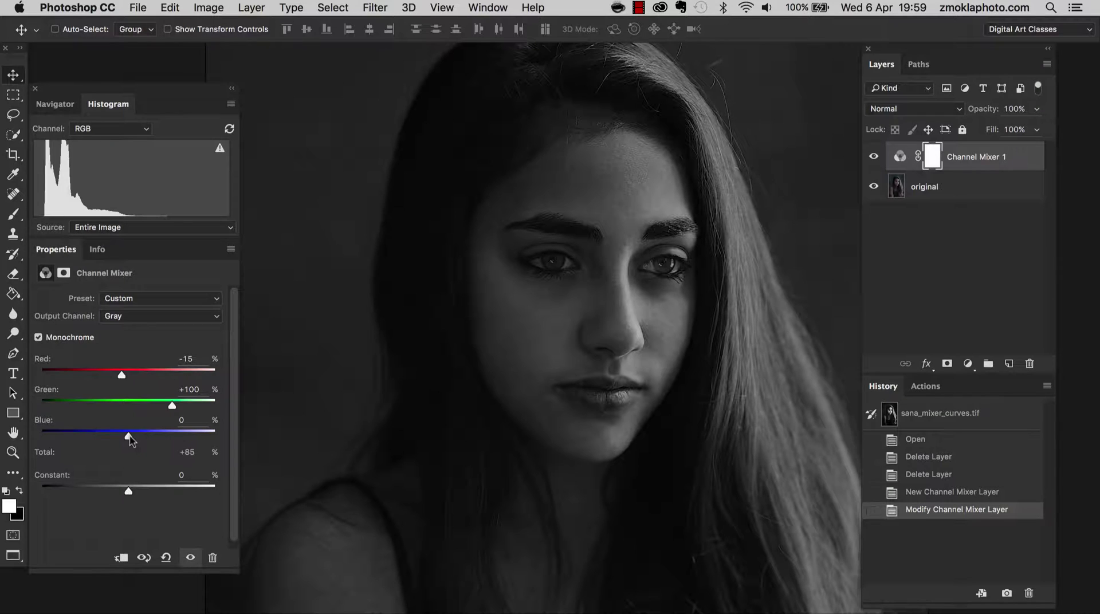
{"action": "left_click_drag", "start_coordinate": [130, 438], "coordinate": [123, 438]}
{"action": "left_click_drag", "start_coordinate": [176, 405], "coordinate": [182, 405]}
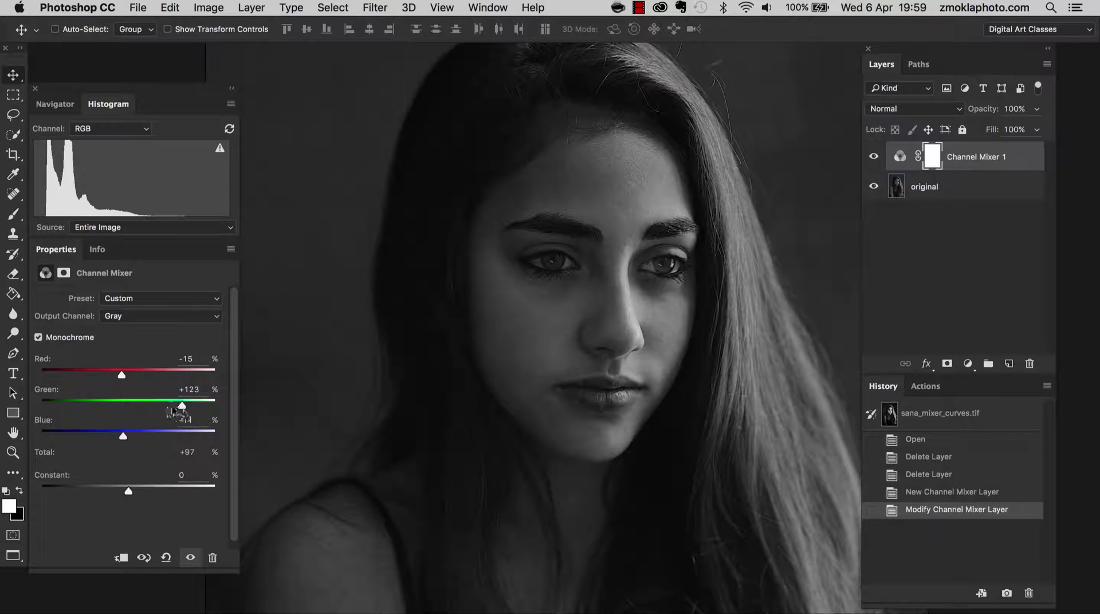
{"action": "left_click_drag", "start_coordinate": [182, 406], "coordinate": [190, 407]}
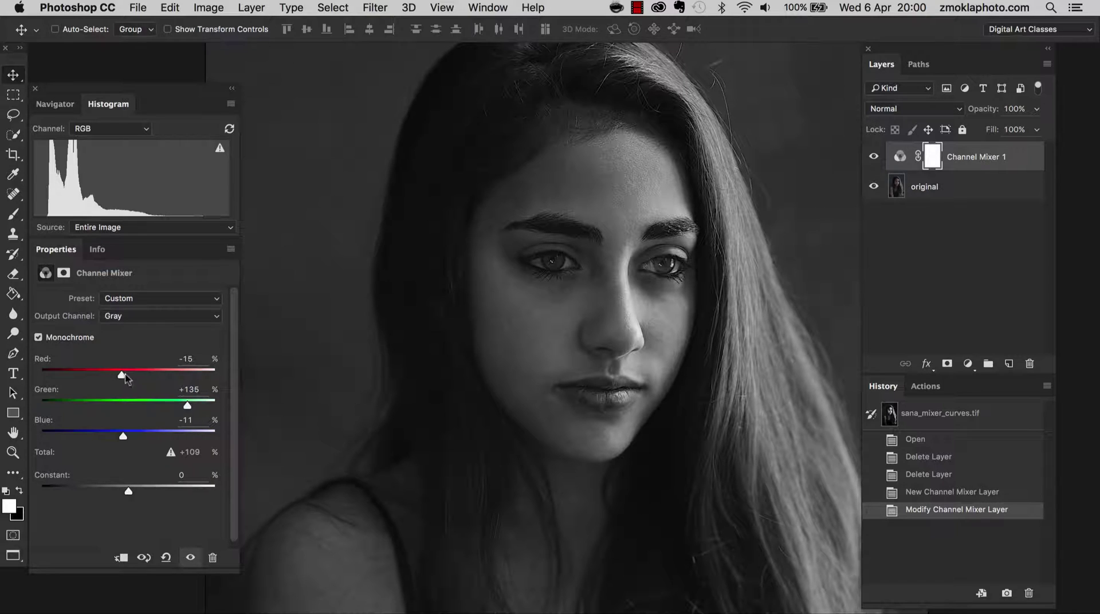
- Set the Channel Mixer's Red to +6% and Blue to -39%, and check the whole portrait
{"action": "left_click_drag", "start_coordinate": [120, 376], "coordinate": [128, 379]}
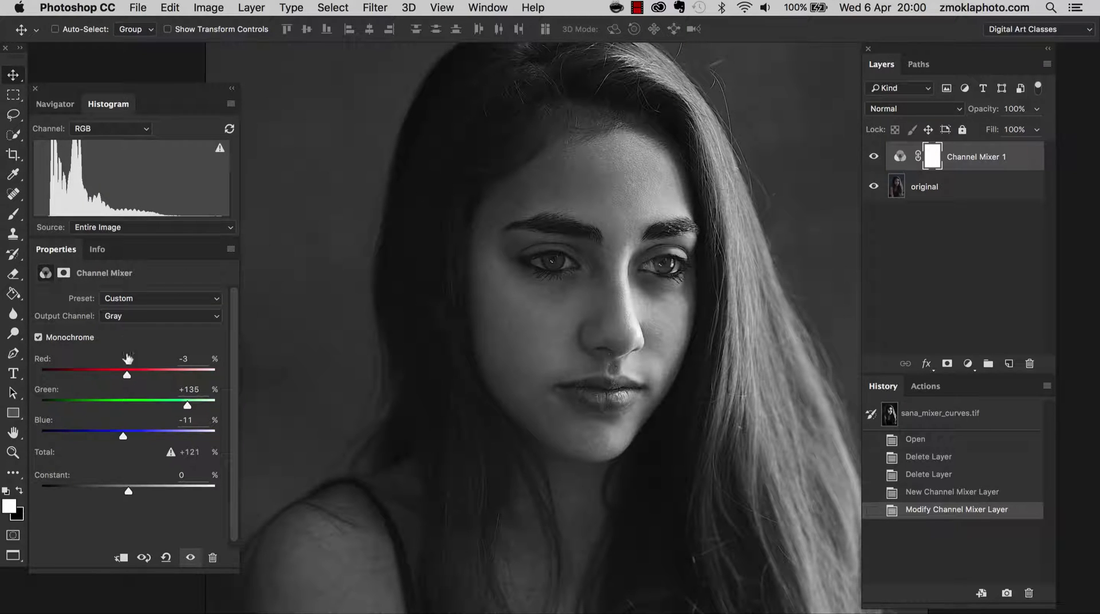
{"action": "left_click_drag", "start_coordinate": [130, 377], "coordinate": [131, 377]}
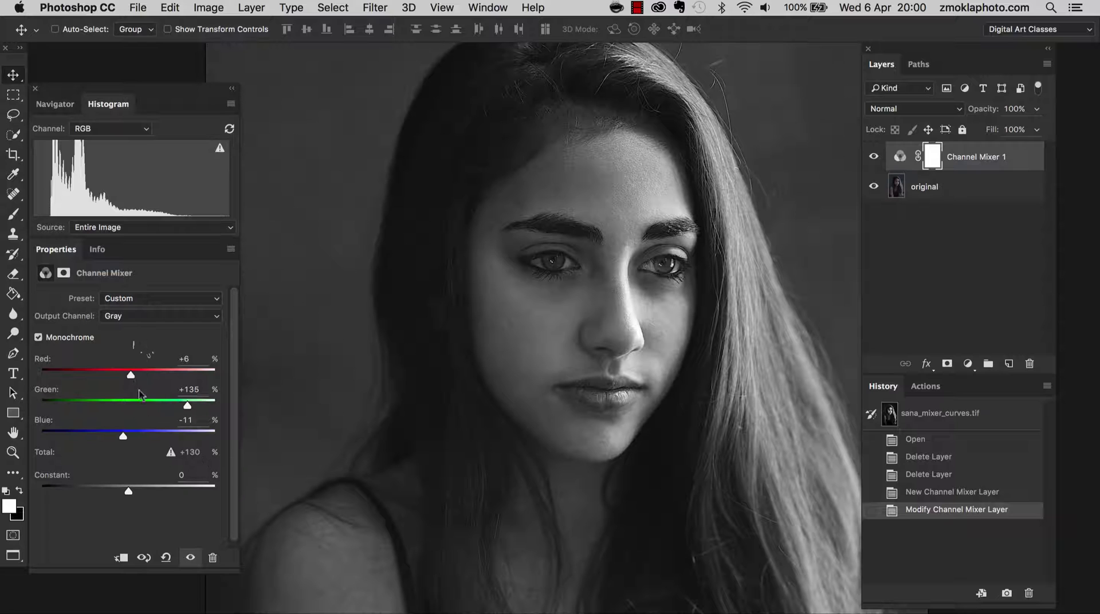
{"action": "left_click_drag", "start_coordinate": [123, 437], "coordinate": [113, 438]}
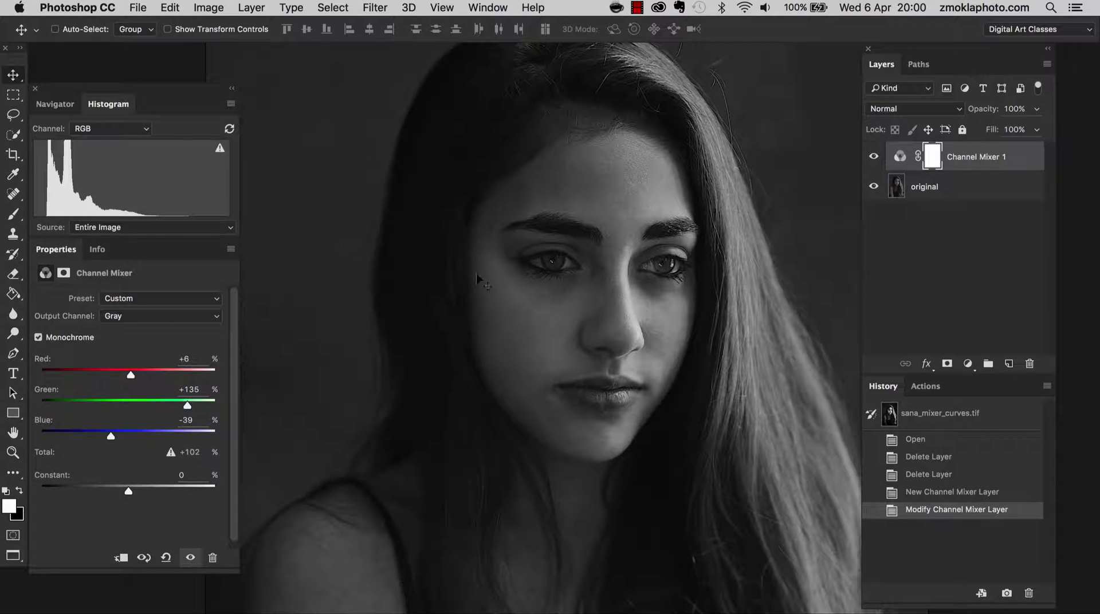
{"action": "key", "text": "super+minus"}
{"action": "key", "text": "super+minus"}
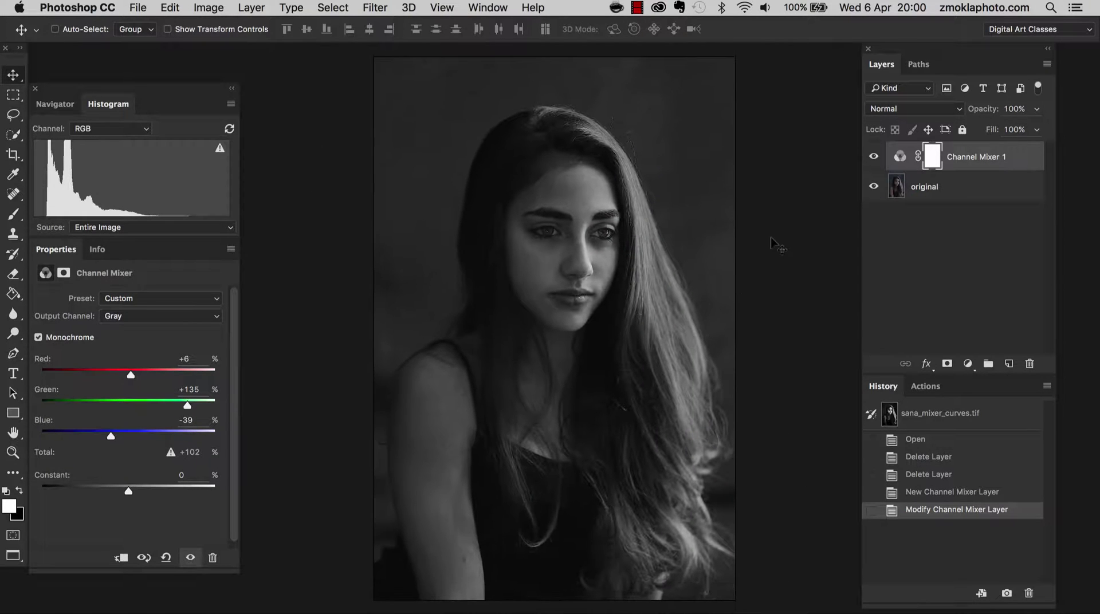
- Add a Curves adjustment layer above the Channel Mixer layer with the default options
{"action": "key", "text": "super+equal"}
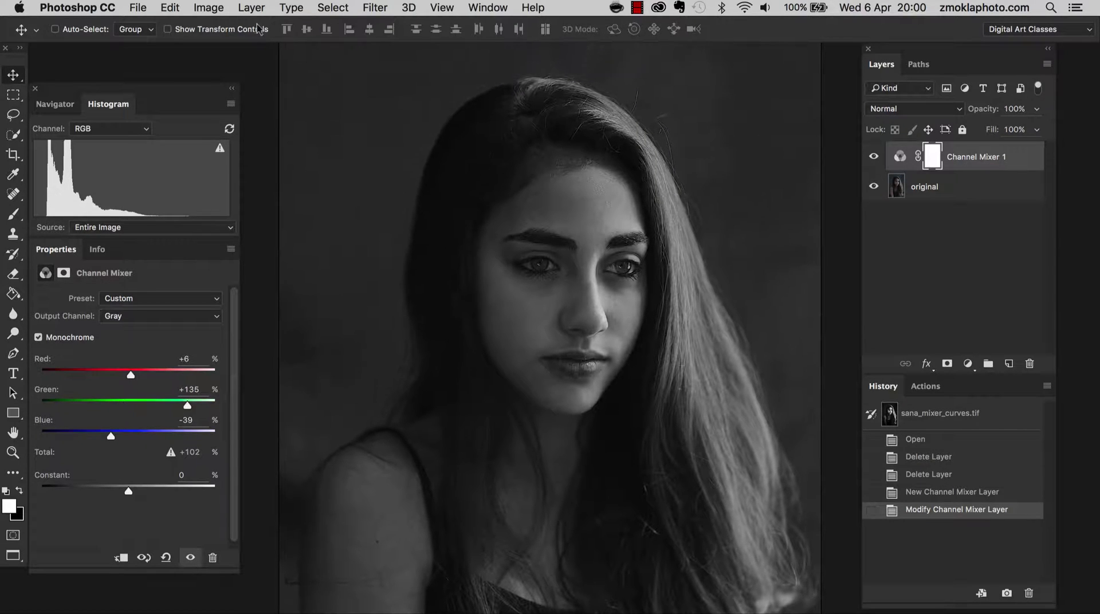
{"action": "left_click", "coordinate": [251, 7]}
{"action": "mouse_move", "coordinate": [336, 204]}
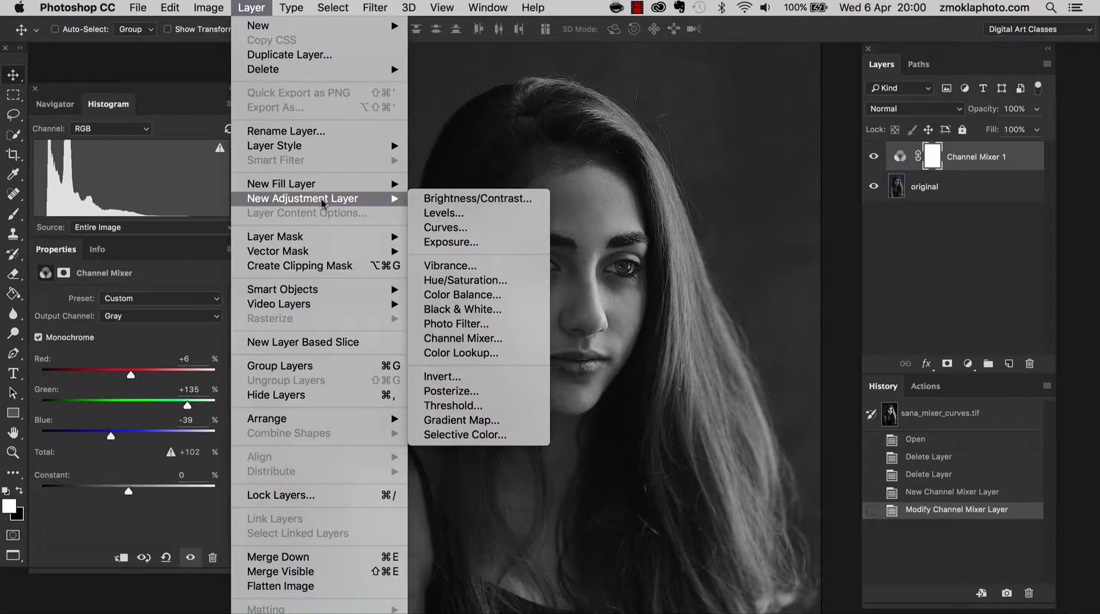
{"action": "left_click", "coordinate": [461, 231]}
{"action": "left_click", "coordinate": [593, 158]}
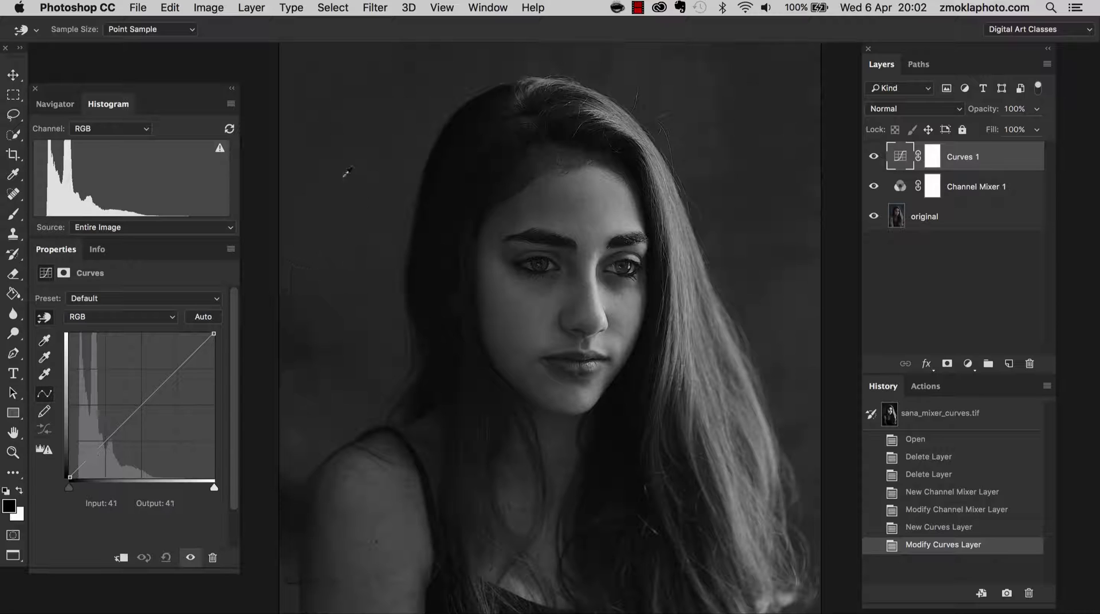
- Darken the background beside the hair with the on-image curve adjustment, moving its RGB curve point to input 39, output 24
{"action": "left_click", "coordinate": [45, 319]}
{"action": "left_click", "coordinate": [379, 205]}
{"action": "left_click_drag", "start_coordinate": [378, 208], "coordinate": [378, 212]}
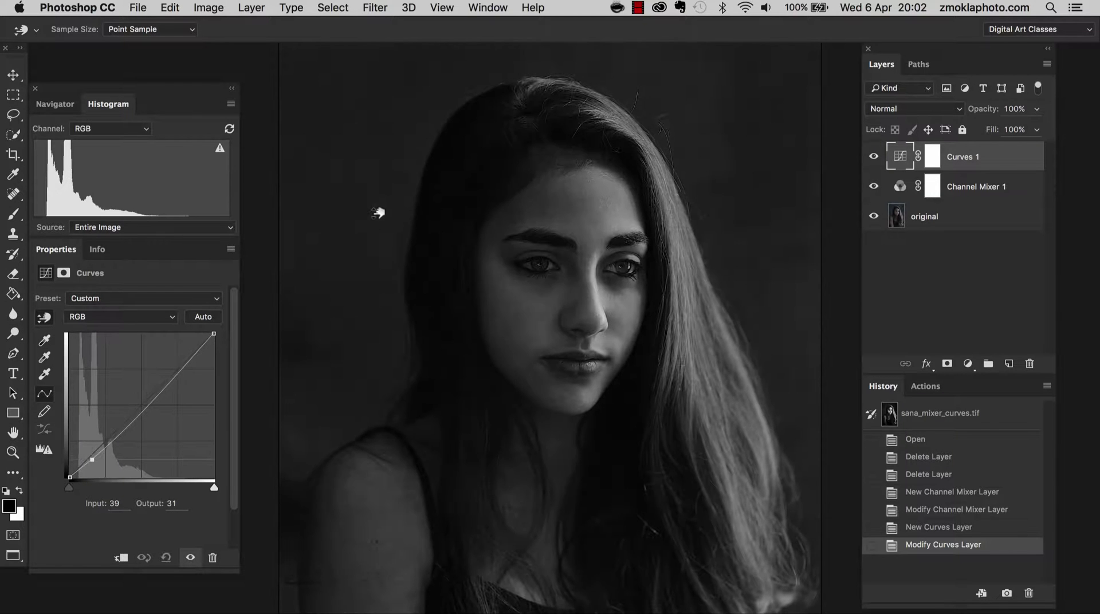
{"action": "left_click_drag", "start_coordinate": [378, 212], "coordinate": [379, 219]}
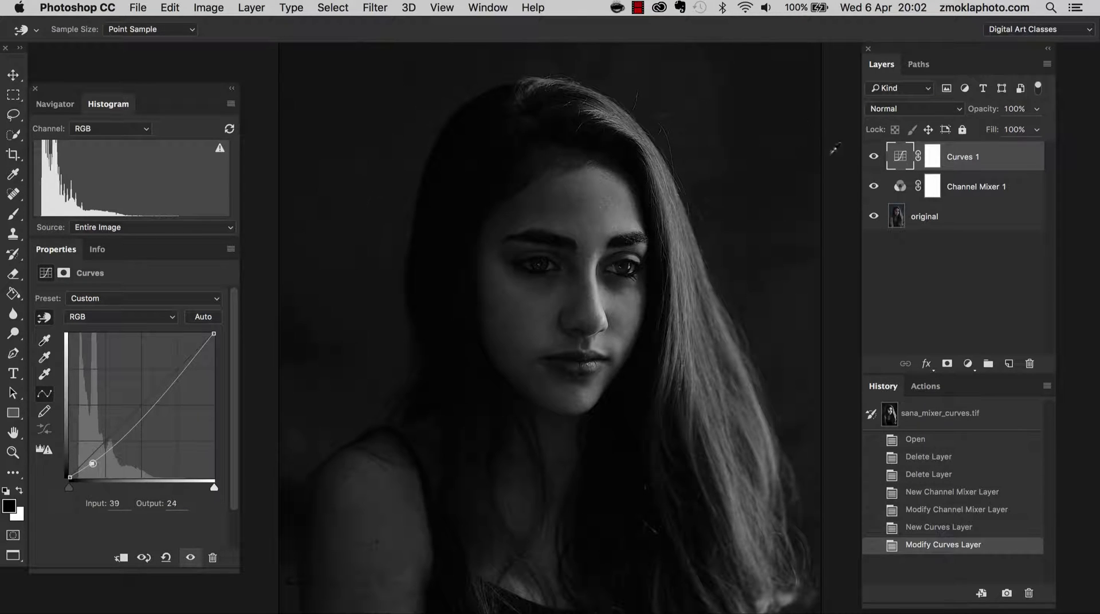
- Select the Curves 1 layer mask and examine the shadow-side hair and forehead up close
{"action": "left_click", "coordinate": [935, 161]}
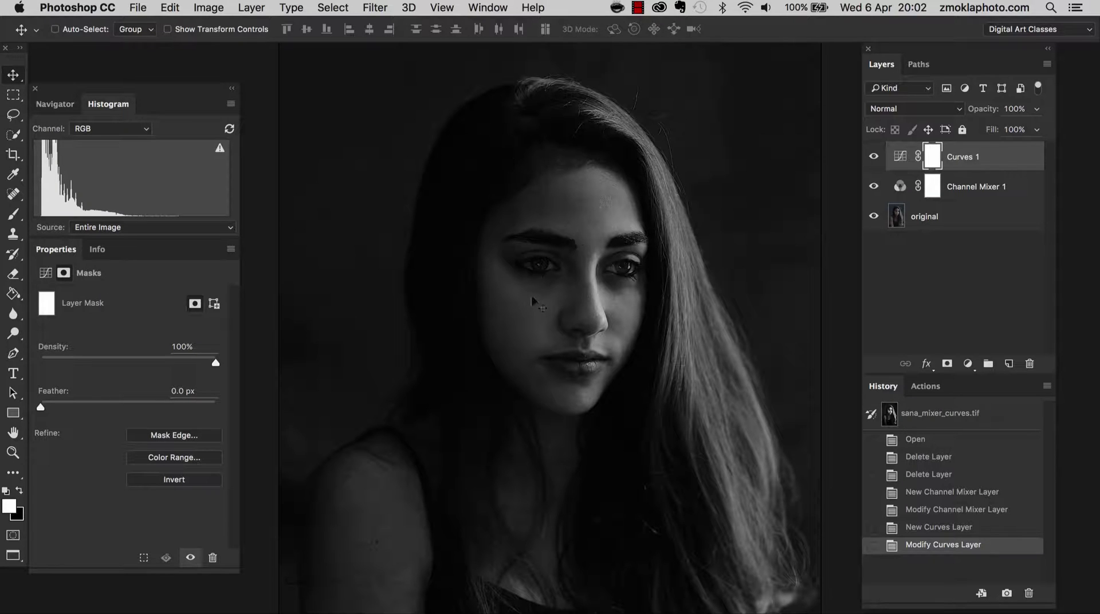
{"action": "key", "text": "super+equal"}
{"action": "key", "text": "super+equal"}
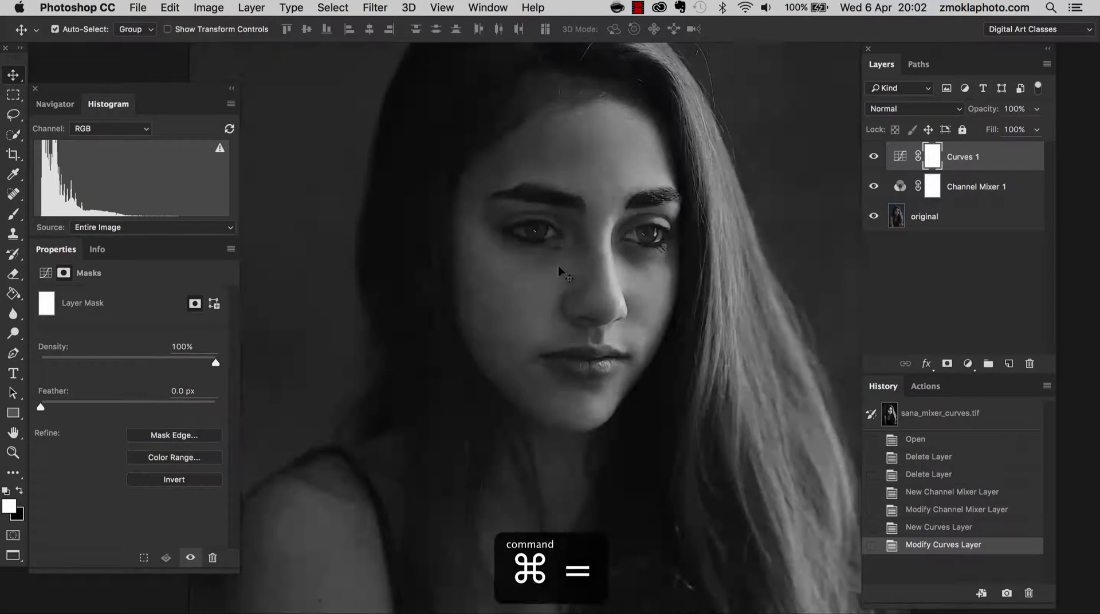
{"action": "scroll", "coordinate": [563, 121], "scroll_direction": "up", "scroll_amount": 10}
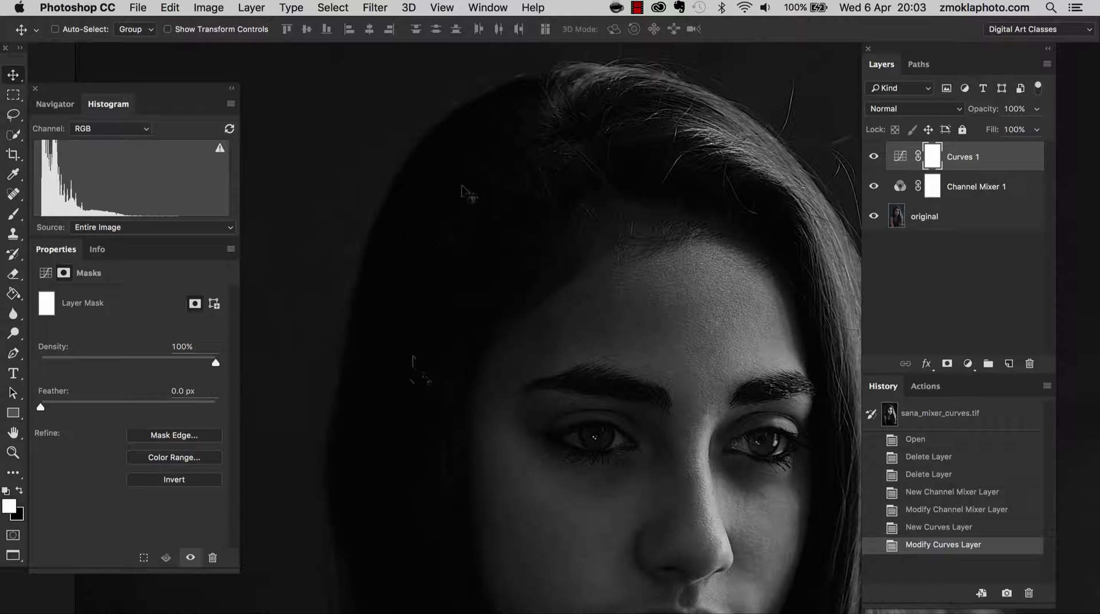
{"action": "left_click_drag", "start_coordinate": [393, 395], "coordinate": [414, 175]}
{"action": "mouse_move", "coordinate": [443, 407]}
{"action": "left_mouse_down"}
{"action": "mouse_move", "coordinate": [472, 196]}
{"action": "mouse_move", "coordinate": [441, 419]}
{"action": "left_mouse_up"}
{"action": "left_click_drag", "start_coordinate": [432, 129], "coordinate": [473, 356]}
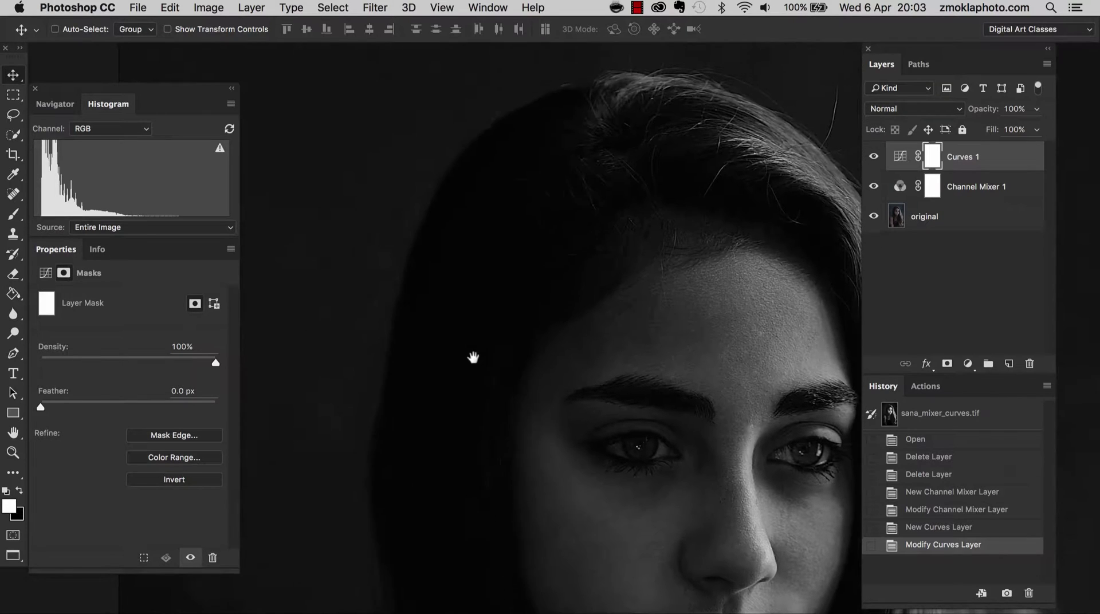
- Compare the detail in the dark hair with the Curves 1 layer hidden and shown
{"action": "left_click", "coordinate": [874, 156]}
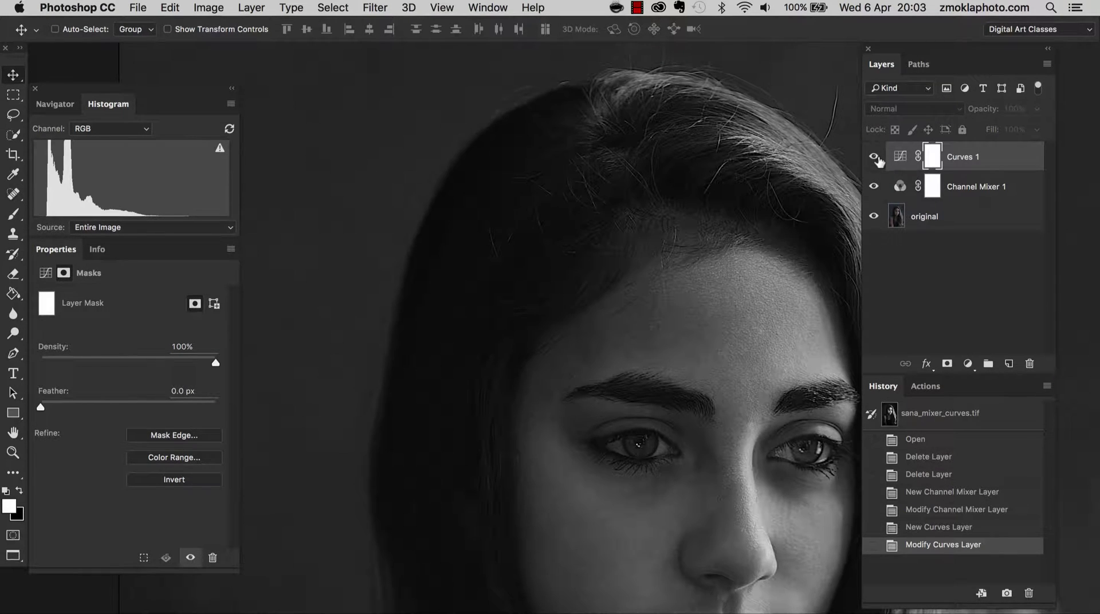
{"action": "left_click", "coordinate": [874, 156]}
{"action": "left_click_drag", "start_coordinate": [585, 346], "coordinate": [573, 321]}
{"action": "left_click", "coordinate": [874, 155]}
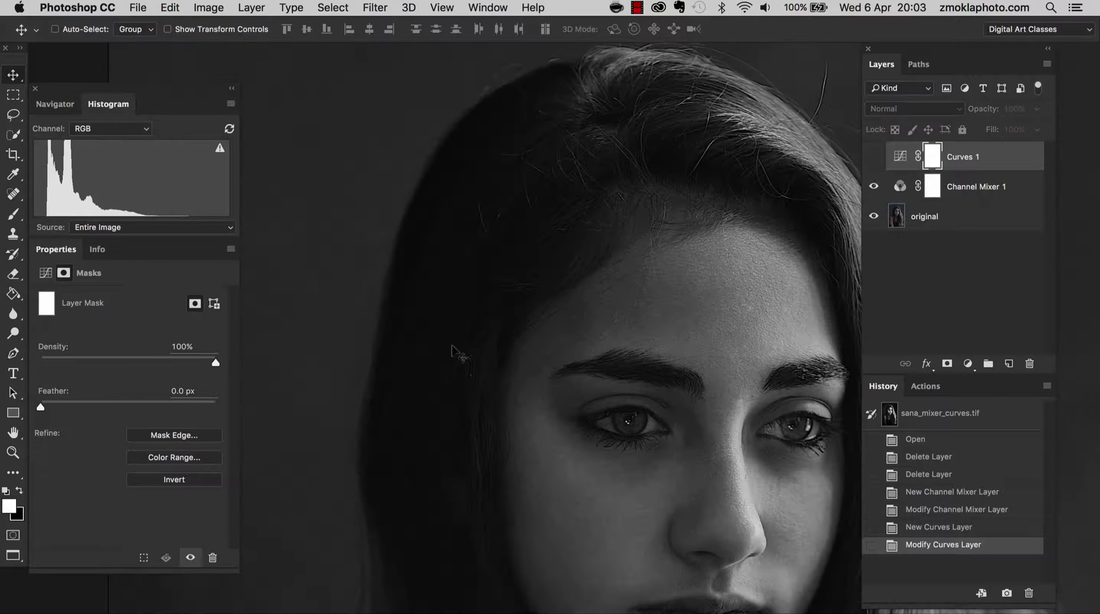
{"action": "left_click", "coordinate": [875, 158]}
{"action": "left_click_drag", "start_coordinate": [582, 221], "coordinate": [551, 236]}
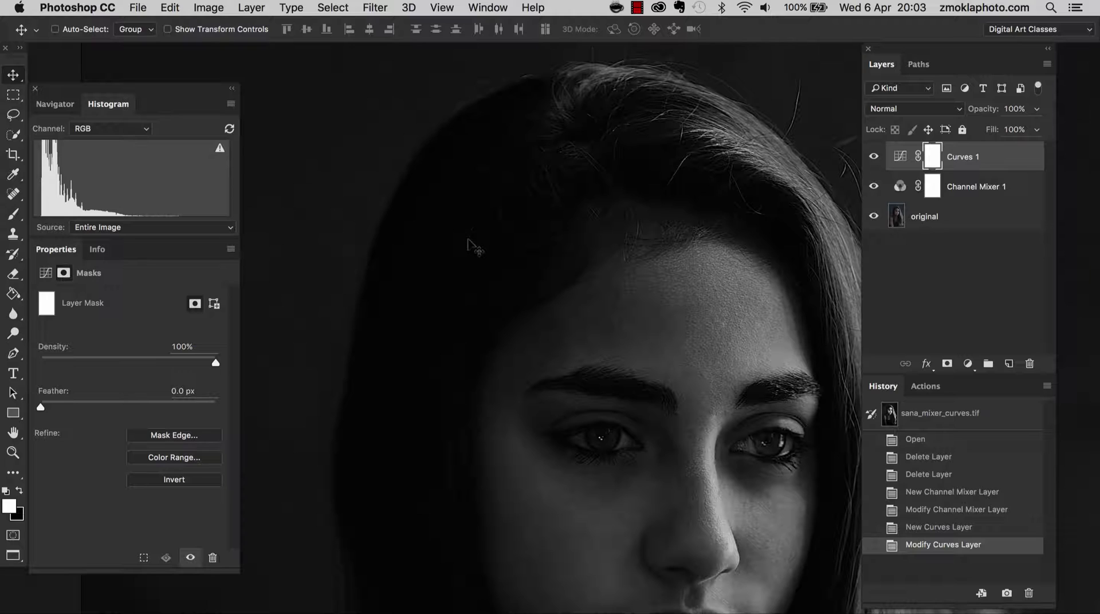
- Paint black at 50% opacity on the Curves 1 mask over the shadow-side hair and hairline, using a soft brush of 260 to 400 px
{"action": "key", "text": "x"}
{"action": "key", "text": "b"}
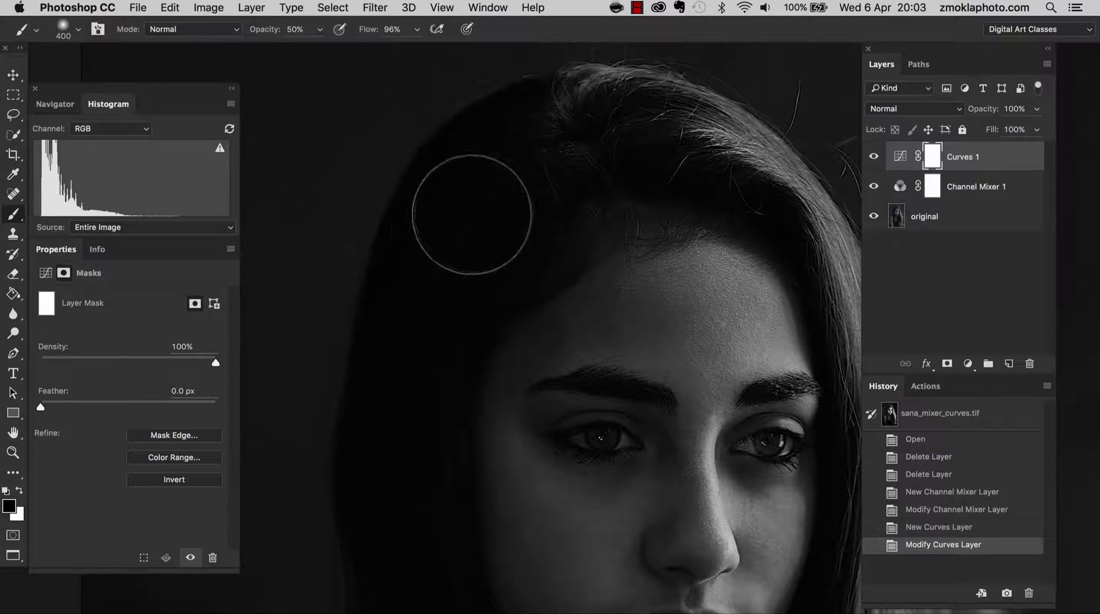
{"action": "key", "text": "bracketleft"}
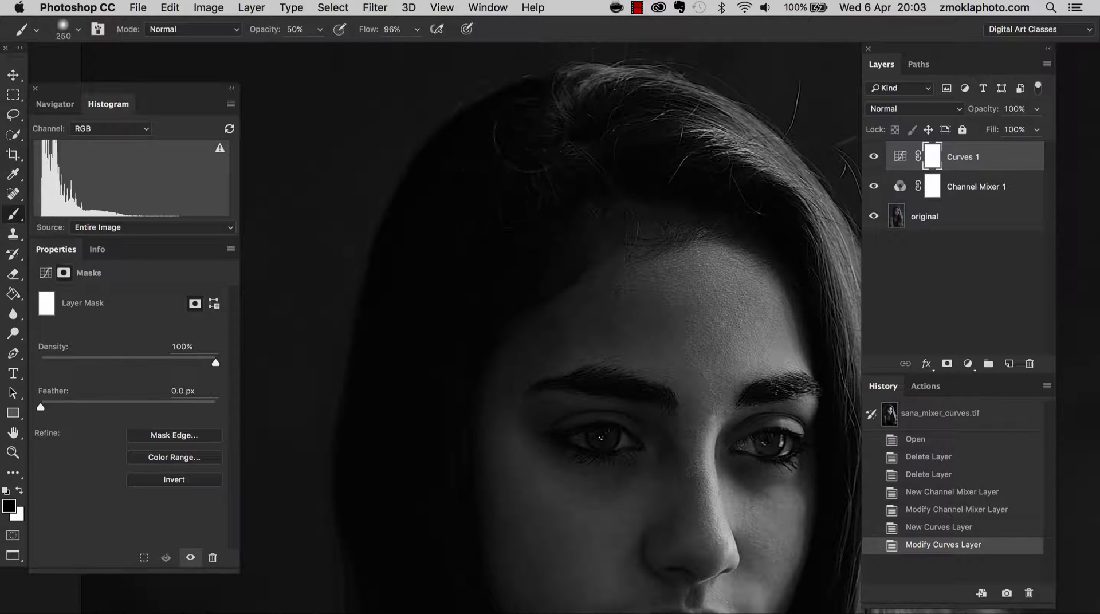
{"action": "left_click", "coordinate": [424, 300]}
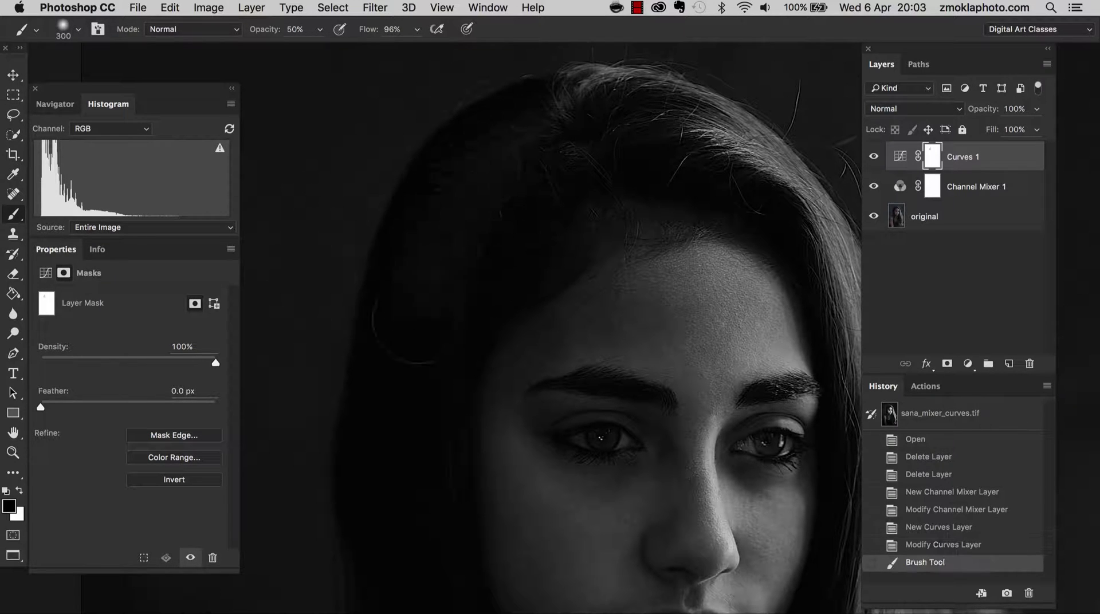
{"action": "left_click", "coordinate": [412, 329]}
{"action": "key", "text": "bracketright"}
{"action": "mouse_move", "coordinate": [489, 184]}
{"action": "left_mouse_down"}
{"action": "mouse_move", "coordinate": [428, 267]}
{"action": "mouse_move", "coordinate": [411, 380]}
{"action": "mouse_move", "coordinate": [580, 217]}
{"action": "left_mouse_up"}
{"action": "mouse_move", "coordinate": [580, 216]}
{"action": "left_mouse_down"}
{"action": "mouse_move", "coordinate": [446, 390]}
{"action": "mouse_move", "coordinate": [408, 418]}
{"action": "mouse_move", "coordinate": [398, 527]}
{"action": "left_mouse_up"}
{"action": "left_click_drag", "start_coordinate": [385, 469], "coordinate": [412, 534]}
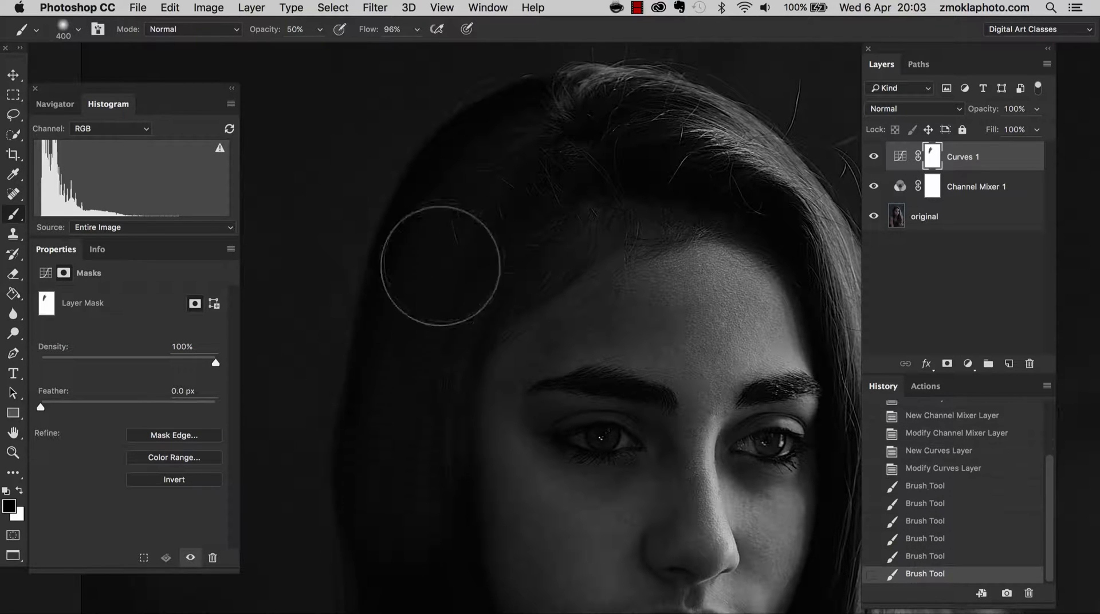
{"action": "mouse_move", "coordinate": [444, 259]}
{"action": "left_mouse_down"}
{"action": "mouse_move", "coordinate": [507, 160]}
{"action": "mouse_move", "coordinate": [584, 147]}
{"action": "mouse_move", "coordinate": [674, 166]}
{"action": "mouse_move", "coordinate": [739, 208]}
{"action": "left_mouse_up"}
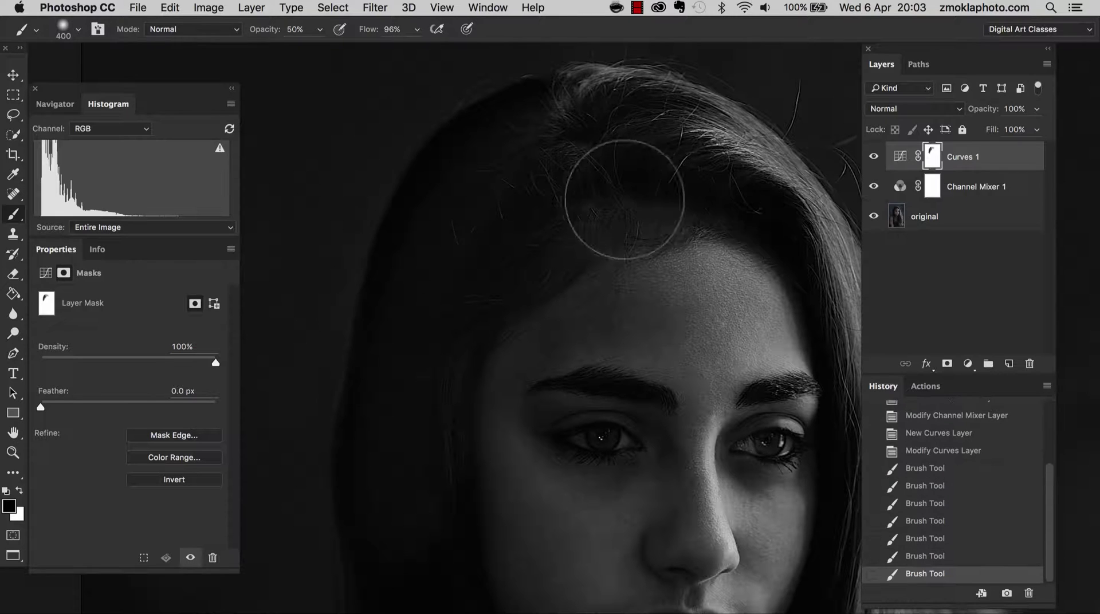
- Undo the stray stroke and paint white with a 300 px brush on the mask along the hair's outer shadow edge
{"action": "left_click_drag", "start_coordinate": [516, 236], "coordinate": [596, 262]}
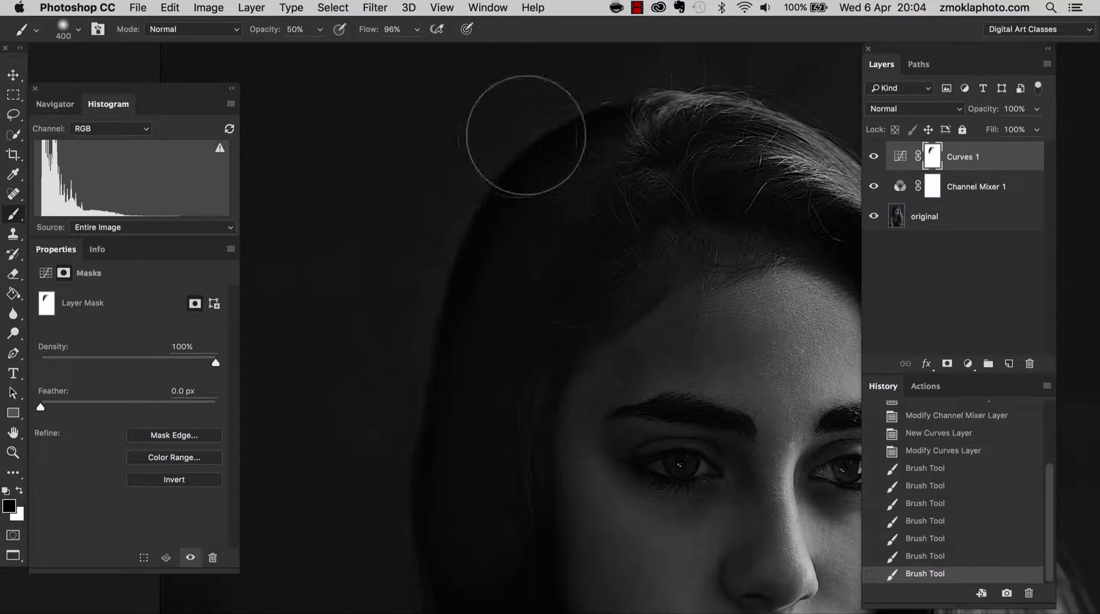
{"action": "key", "text": "bracketleft"}
{"action": "left_click", "coordinate": [441, 292]}
{"action": "key", "text": "cmd+z"}
{"action": "key", "text": "x"}
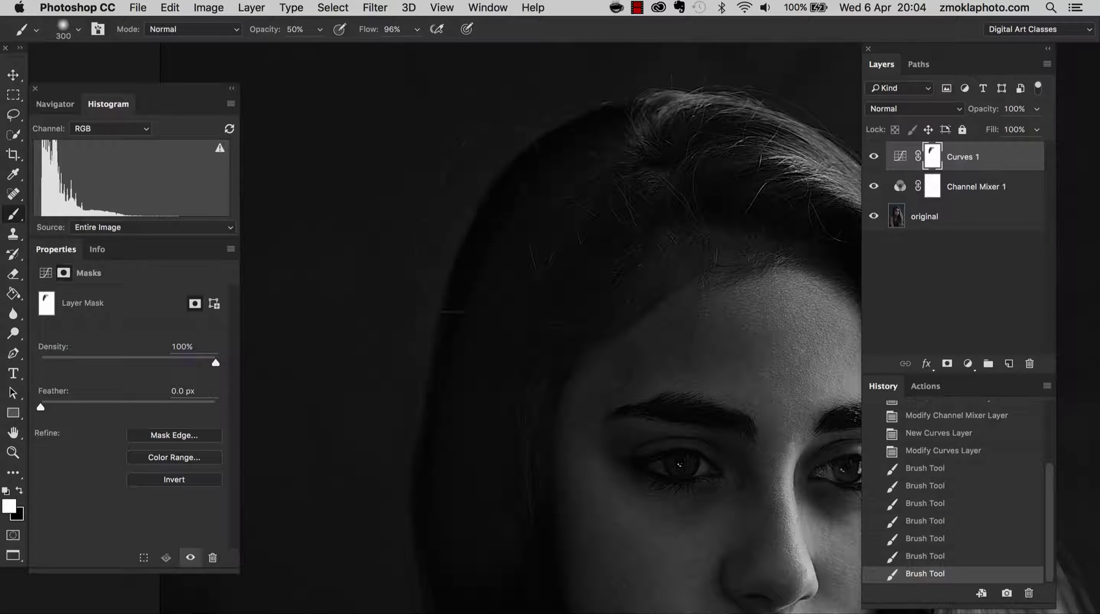
{"action": "left_click_drag", "start_coordinate": [426, 374], "coordinate": [419, 378]}
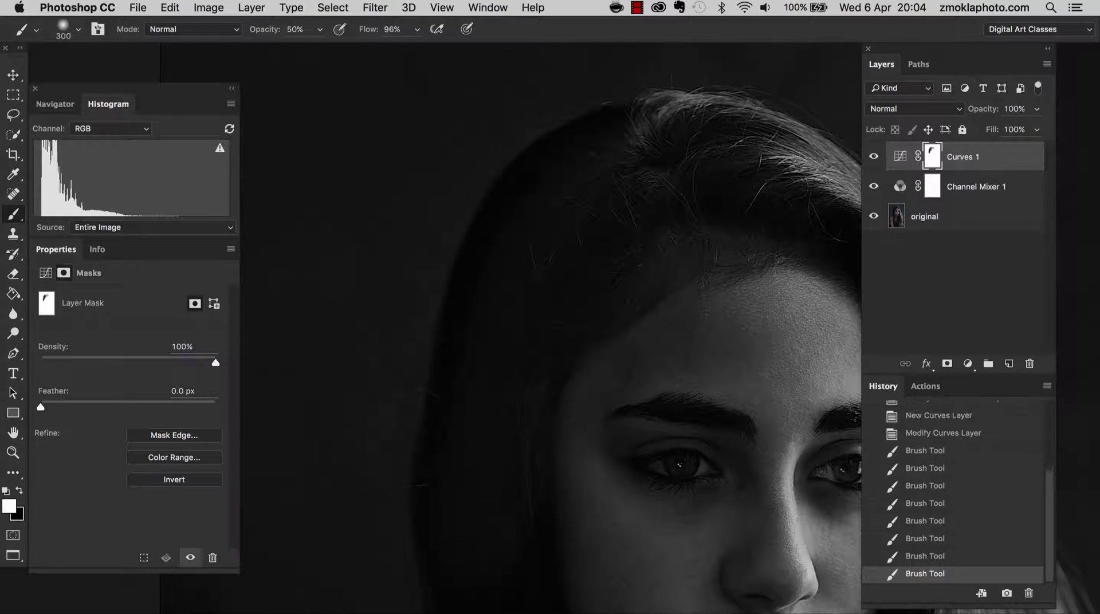
{"action": "mouse_move", "coordinate": [415, 473]}
{"action": "left_mouse_down"}
{"action": "mouse_move", "coordinate": [421, 487]}
{"action": "mouse_move", "coordinate": [534, 176]}
{"action": "left_mouse_up"}
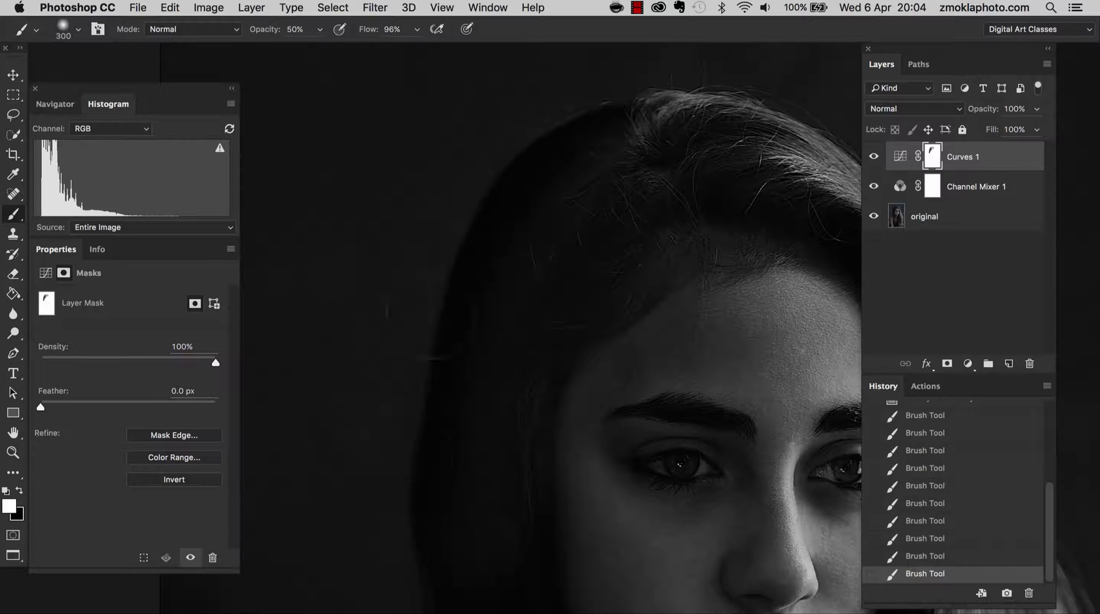
{"action": "left_click_drag", "start_coordinate": [427, 328], "coordinate": [436, 355]}
{"action": "left_click_drag", "start_coordinate": [494, 421], "coordinate": [476, 295]}
{"action": "left_click_drag", "start_coordinate": [440, 328], "coordinate": [404, 384]}
- Paint black on the Curves 1 mask over the upper hair and forehead, enlarging the brush from 500 to 900 px
{"action": "mouse_move", "coordinate": [518, 196]}
{"action": "left_mouse_down"}
{"action": "mouse_move", "coordinate": [444, 389]}
{"action": "mouse_move", "coordinate": [457, 361]}
{"action": "left_mouse_up"}
{"action": "key", "text": "x"}
{"action": "key", "text": "bracketright"}
{"action": "key", "text": "bracketright"}
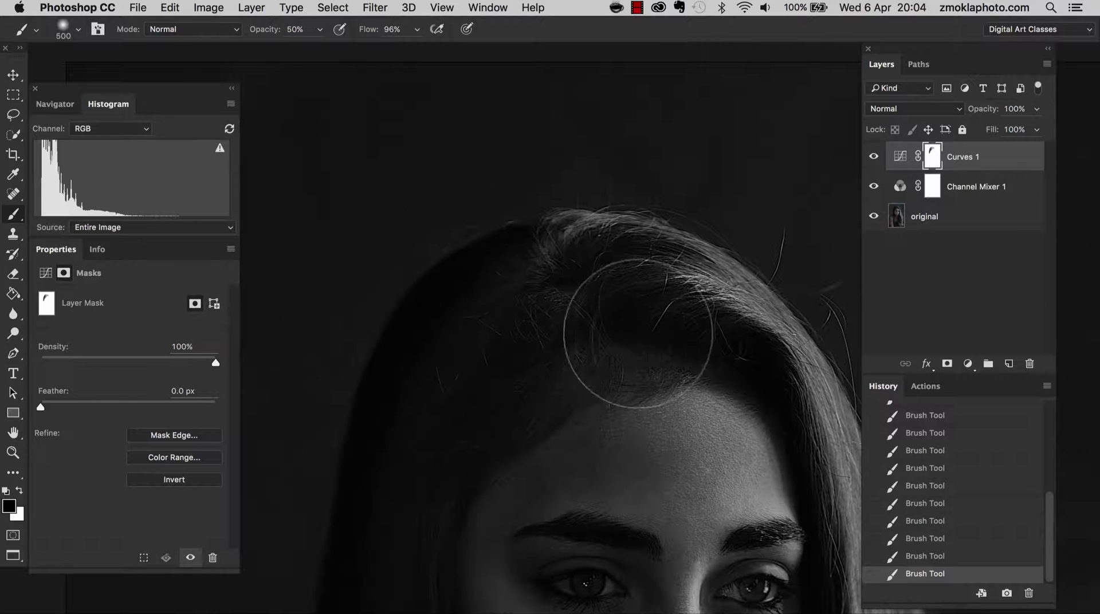
{"action": "left_click_drag", "start_coordinate": [623, 456], "coordinate": [606, 281]}
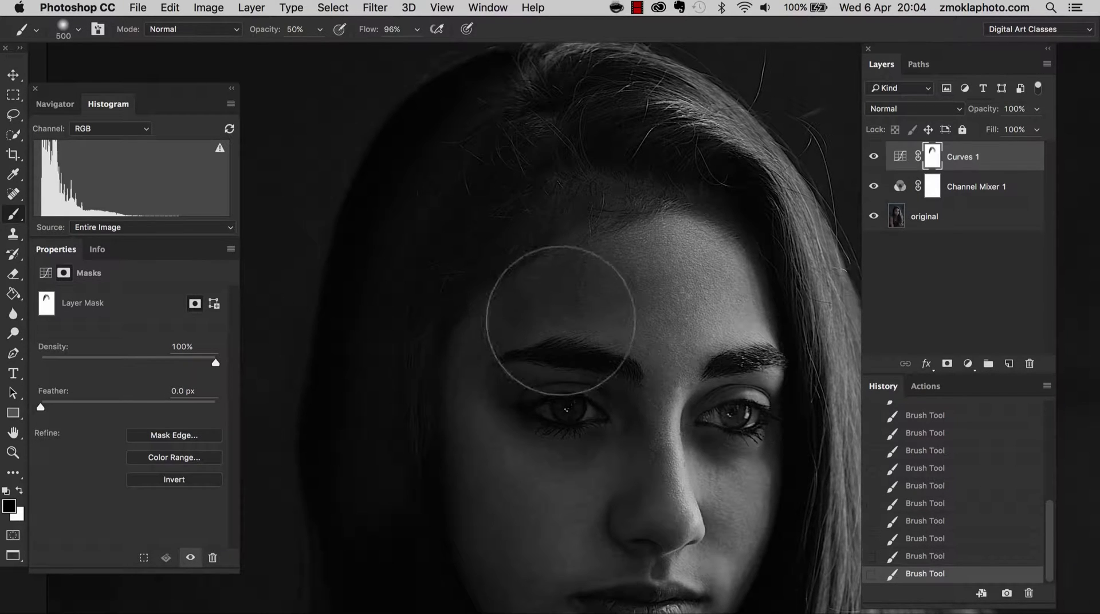
{"action": "key", "text": "bracketright"}
{"action": "key", "text": "bracketright"}
{"action": "key", "text": "bracketright"}
{"action": "key", "text": "bracketright"}
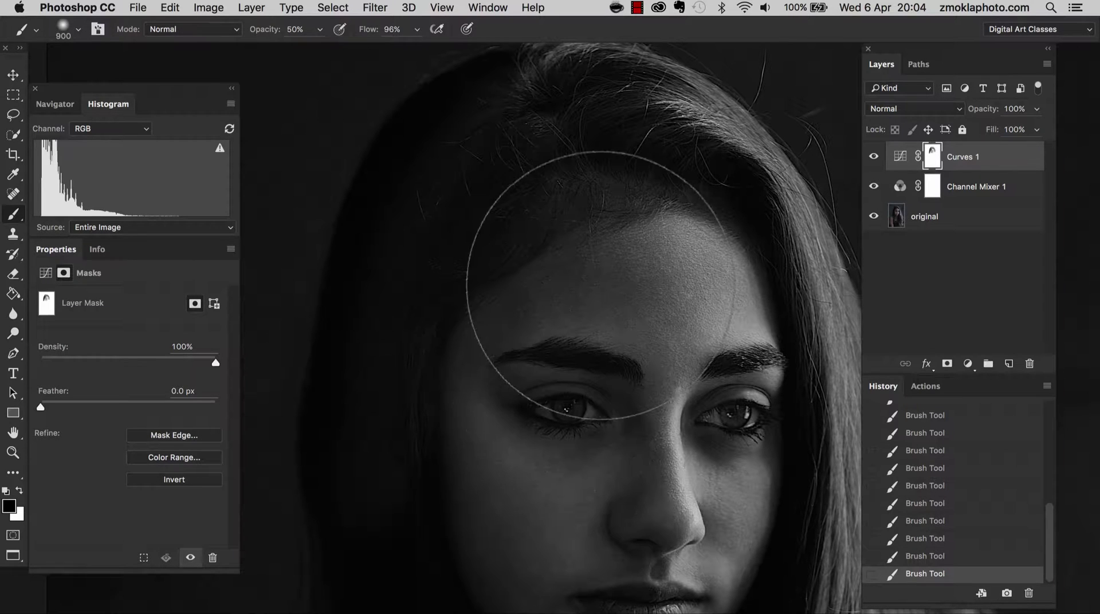
- Paint black on the mask from the hair and forehead down to the chin at 900 px, and compare the Curves effect off and on
{"action": "key", "text": "ctrl+minus"}
{"action": "key", "text": "super+minus"}
{"action": "left_click_drag", "start_coordinate": [556, 467], "coordinate": [543, 337]}
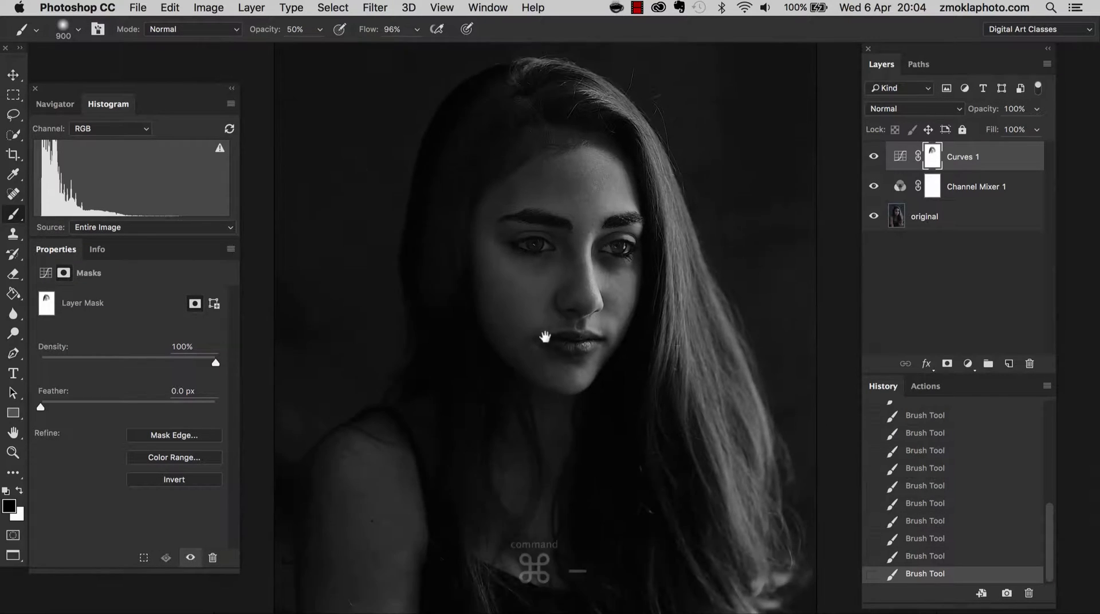
{"action": "left_click_drag", "start_coordinate": [467, 309], "coordinate": [471, 443]}
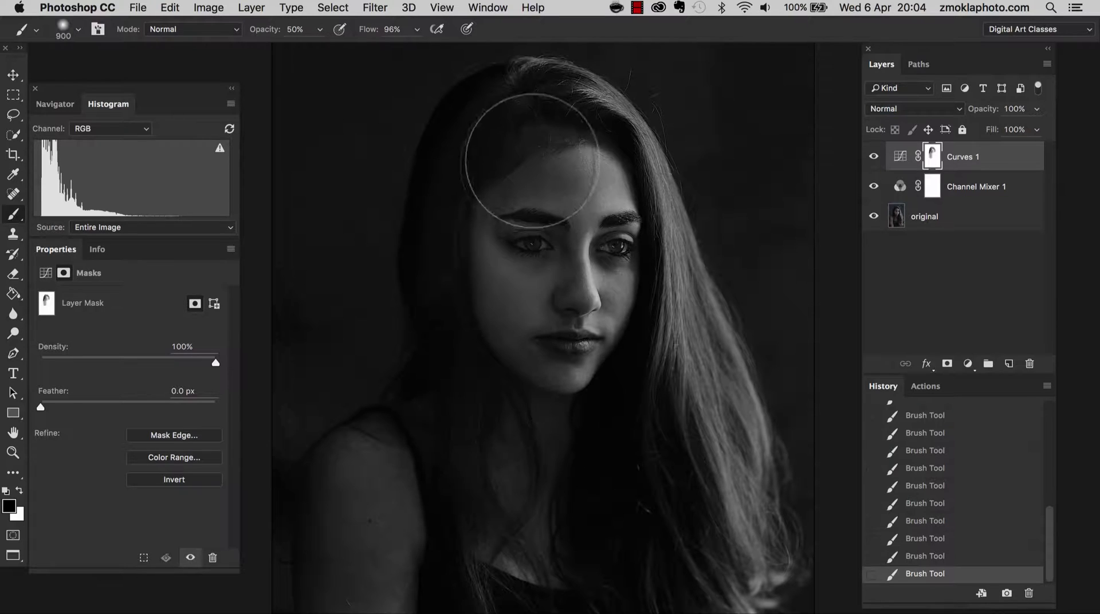
{"action": "mouse_move", "coordinate": [523, 172]}
{"action": "left_mouse_down"}
{"action": "mouse_move", "coordinate": [551, 212]}
{"action": "mouse_move", "coordinate": [543, 377]}
{"action": "left_mouse_up"}
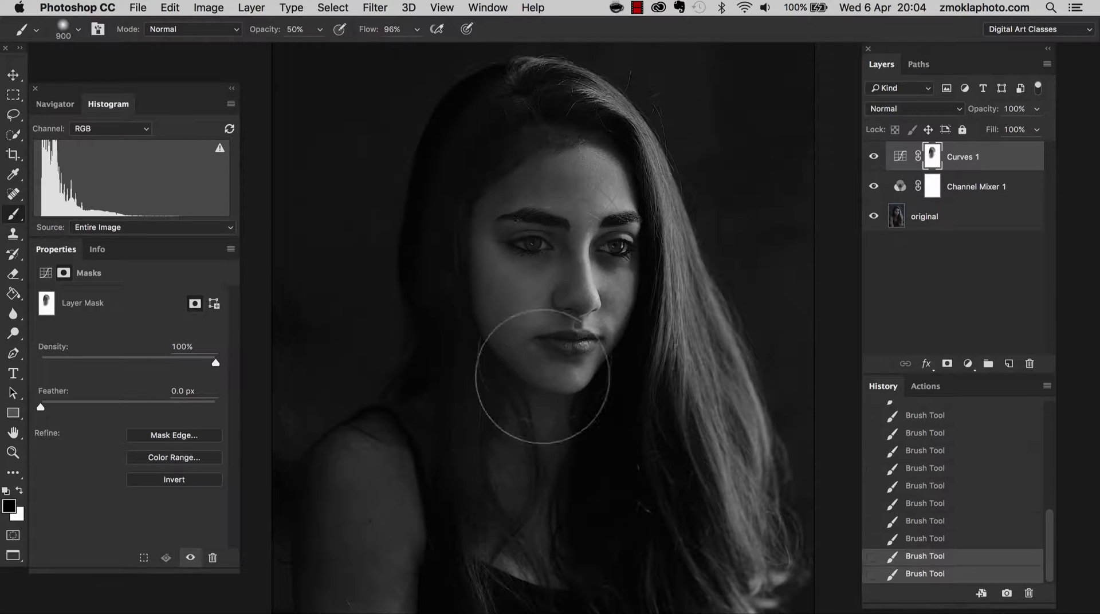
{"action": "left_click", "coordinate": [875, 157]}
{"action": "left_click", "coordinate": [874, 157]}
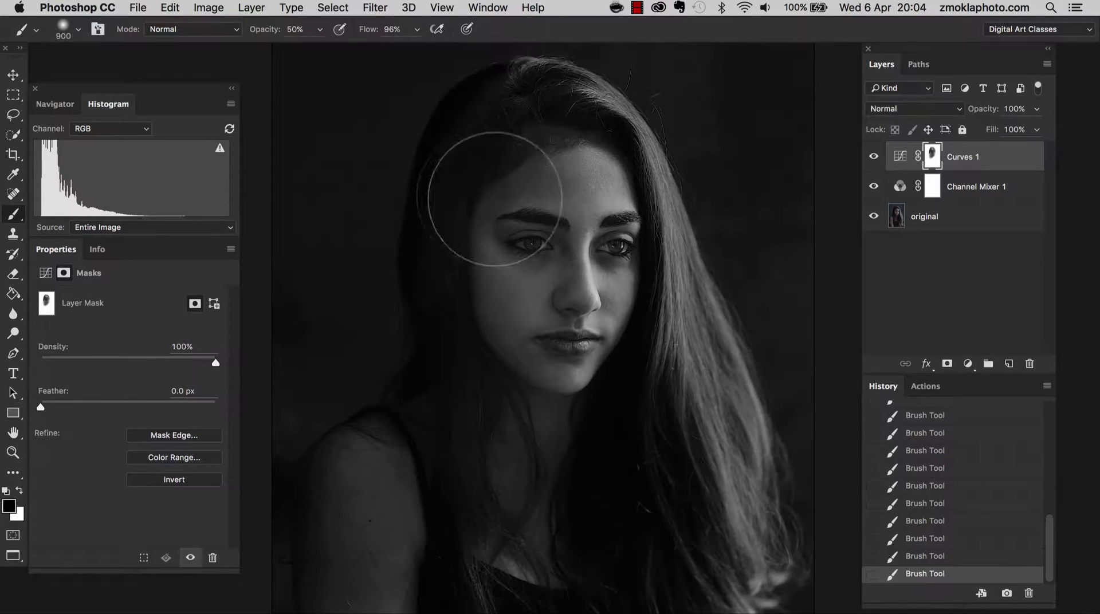
- Build up more black strokes on the Curves 1 mask across the whole face with the 900 px brush
{"action": "left_click_drag", "start_coordinate": [604, 209], "coordinate": [605, 395]}
{"action": "mouse_move", "coordinate": [602, 349]}
{"action": "left_mouse_down"}
{"action": "mouse_move", "coordinate": [624, 442]}
{"action": "mouse_move", "coordinate": [585, 282]}
{"action": "left_mouse_up"}
{"action": "mouse_move", "coordinate": [619, 165]}
{"action": "left_mouse_down"}
{"action": "mouse_move", "coordinate": [570, 293]}
{"action": "mouse_move", "coordinate": [615, 282]}
{"action": "mouse_move", "coordinate": [610, 388]}
{"action": "mouse_move", "coordinate": [583, 297]}
{"action": "left_mouse_up"}
{"action": "left_click_drag", "start_coordinate": [539, 180], "coordinate": [552, 263]}
{"action": "left_click_drag", "start_coordinate": [562, 165], "coordinate": [571, 384]}
{"action": "left_click_drag", "start_coordinate": [610, 215], "coordinate": [695, 292]}
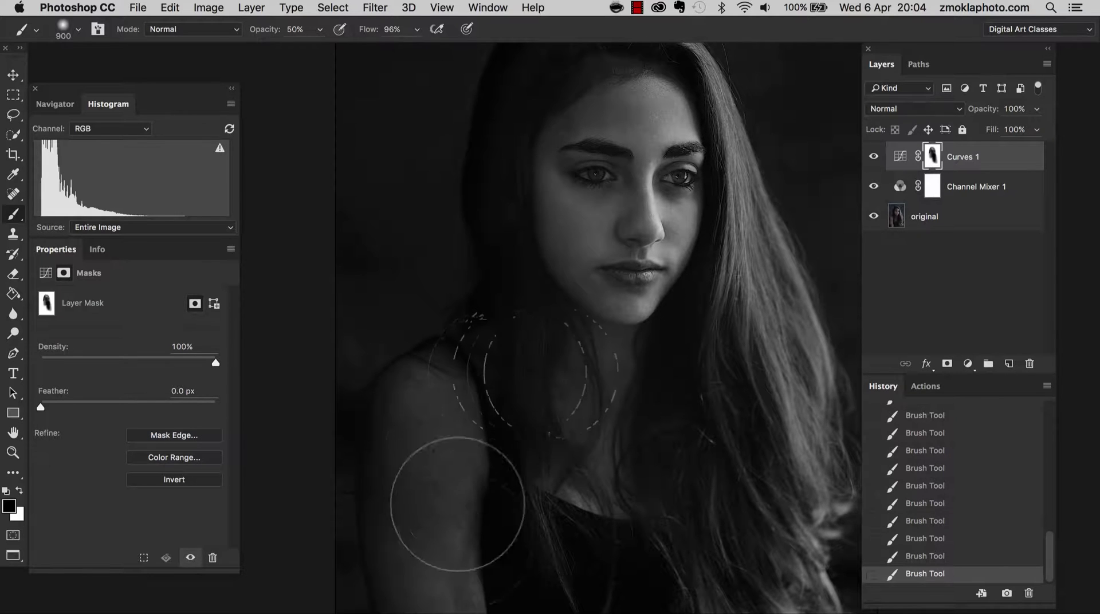
- Paint black on the Curves 1 mask down the face, neck and upper chest at 900 px
{"action": "left_click_drag", "start_coordinate": [634, 435], "coordinate": [626, 355]}
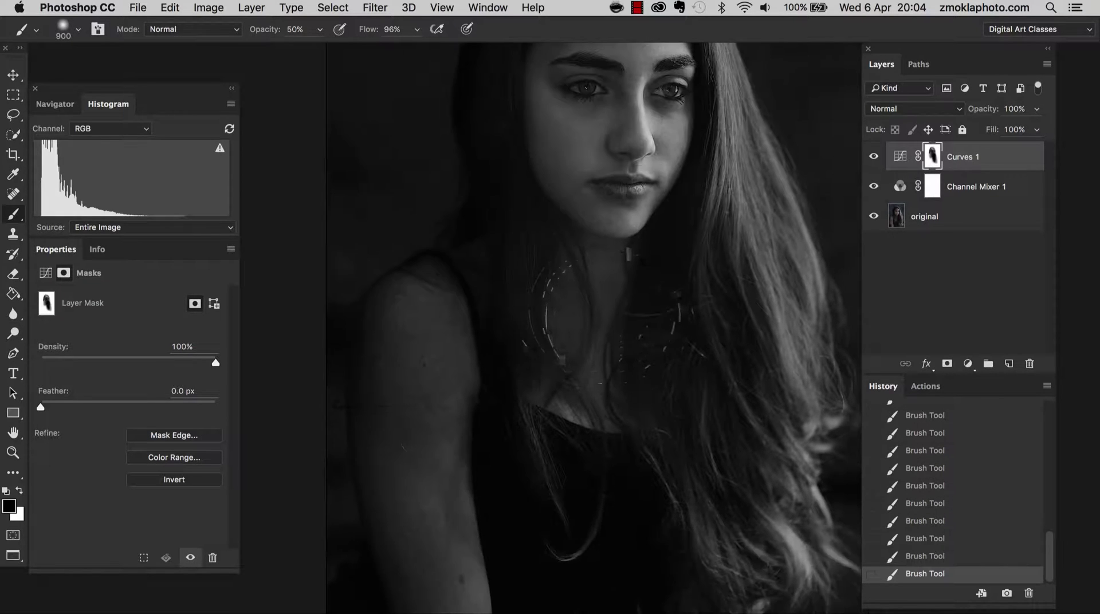
{"action": "left_click_drag", "start_coordinate": [656, 214], "coordinate": [632, 338]}
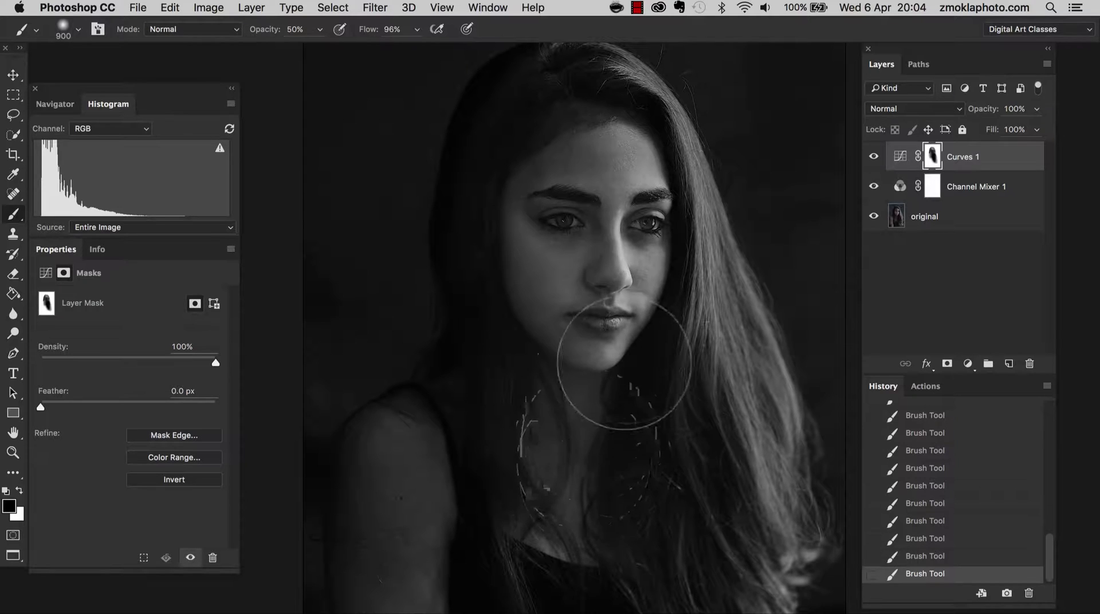
{"action": "mouse_move", "coordinate": [620, 203]}
{"action": "left_mouse_down"}
{"action": "mouse_move", "coordinate": [609, 298]}
{"action": "mouse_move", "coordinate": [614, 492]}
{"action": "left_mouse_up"}
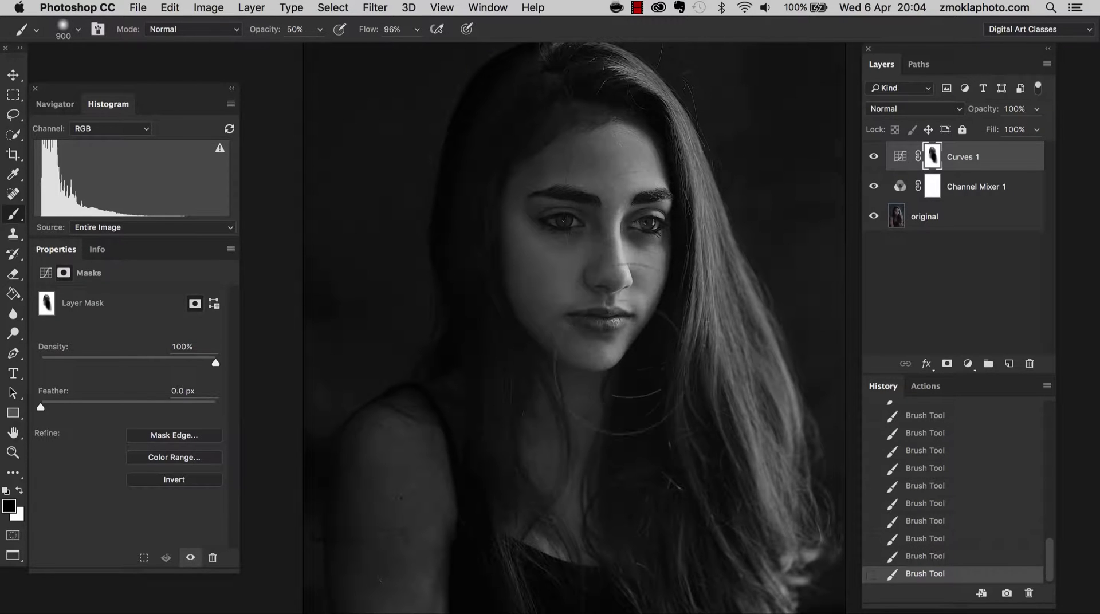
{"action": "left_click_drag", "start_coordinate": [604, 286], "coordinate": [587, 354]}
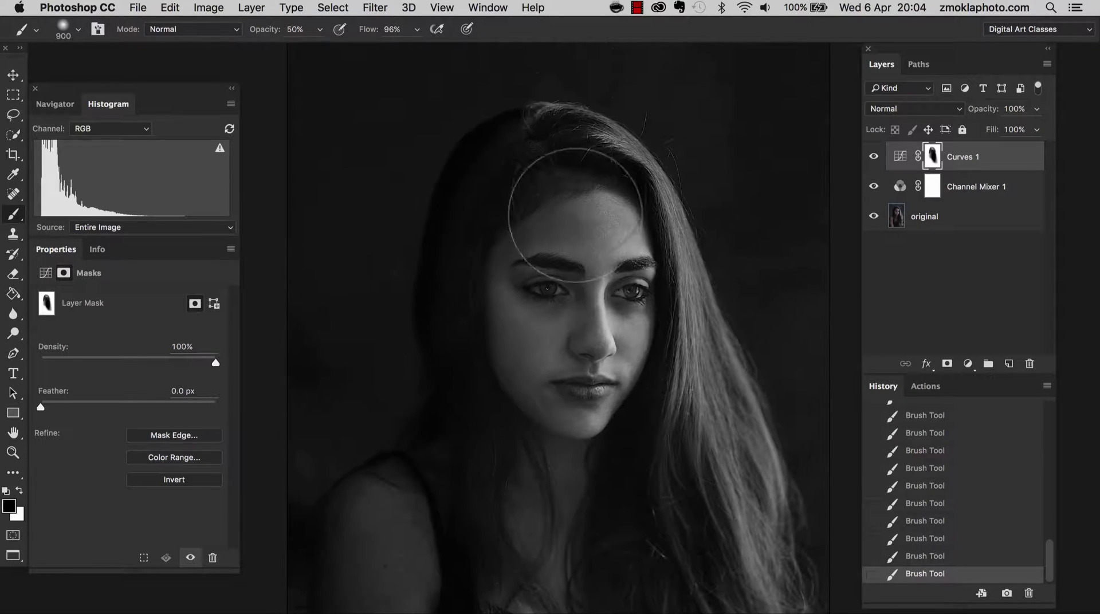
- Paint black on the mask over the hair above the forehead at 700 px, and over the chest and shoulder area at 900 px
{"action": "key", "text": "bracketleft"}
{"action": "key", "text": "bracketleft"}
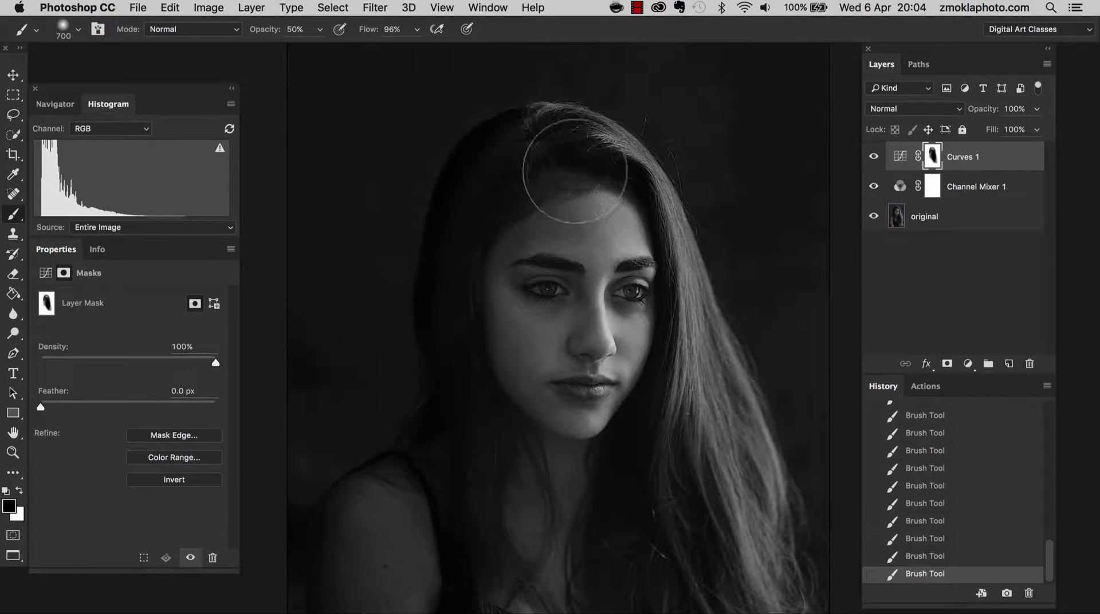
{"action": "mouse_move", "coordinate": [579, 175]}
{"action": "left_mouse_down"}
{"action": "mouse_move", "coordinate": [622, 223]}
{"action": "mouse_move", "coordinate": [610, 205]}
{"action": "left_mouse_up"}
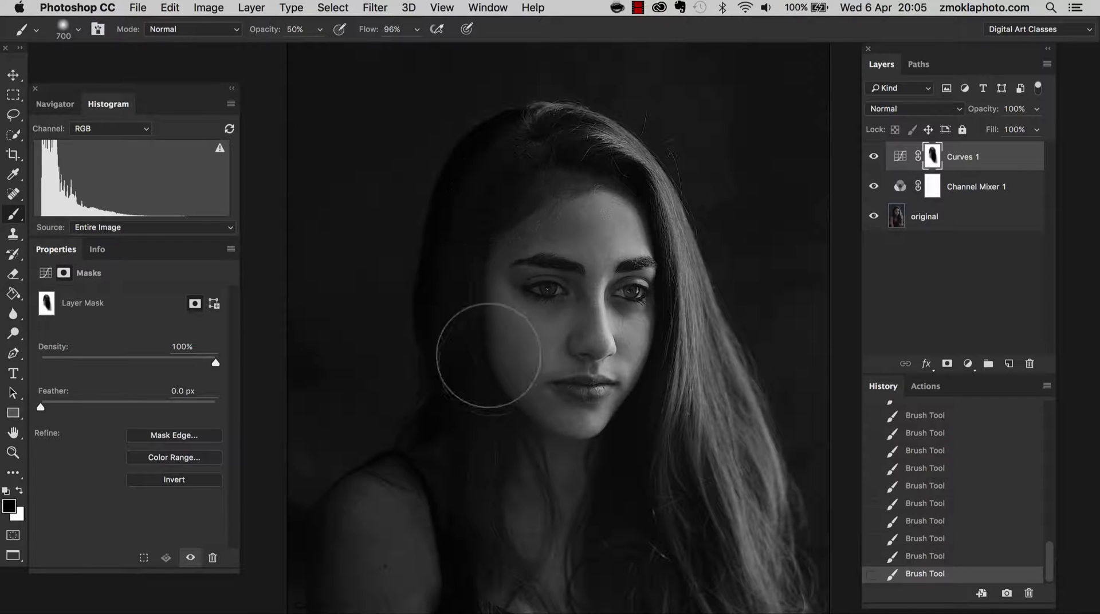
{"action": "scroll", "coordinate": [608, 343], "scroll_direction": "down", "scroll_amount": 5}
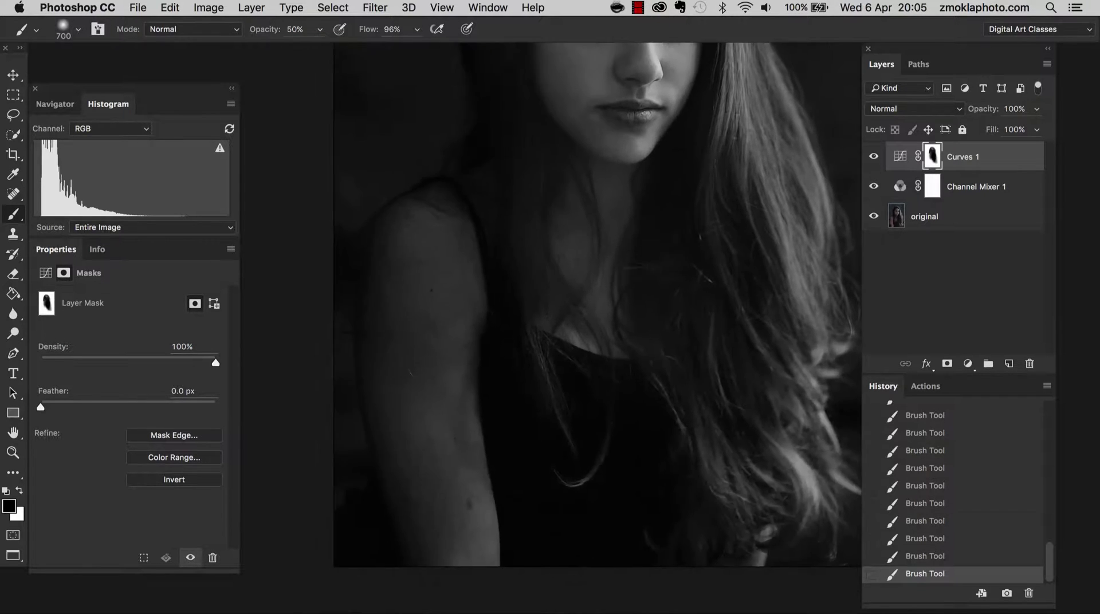
{"action": "key", "text": "bracketright"}
{"action": "key", "text": "bracketright"}
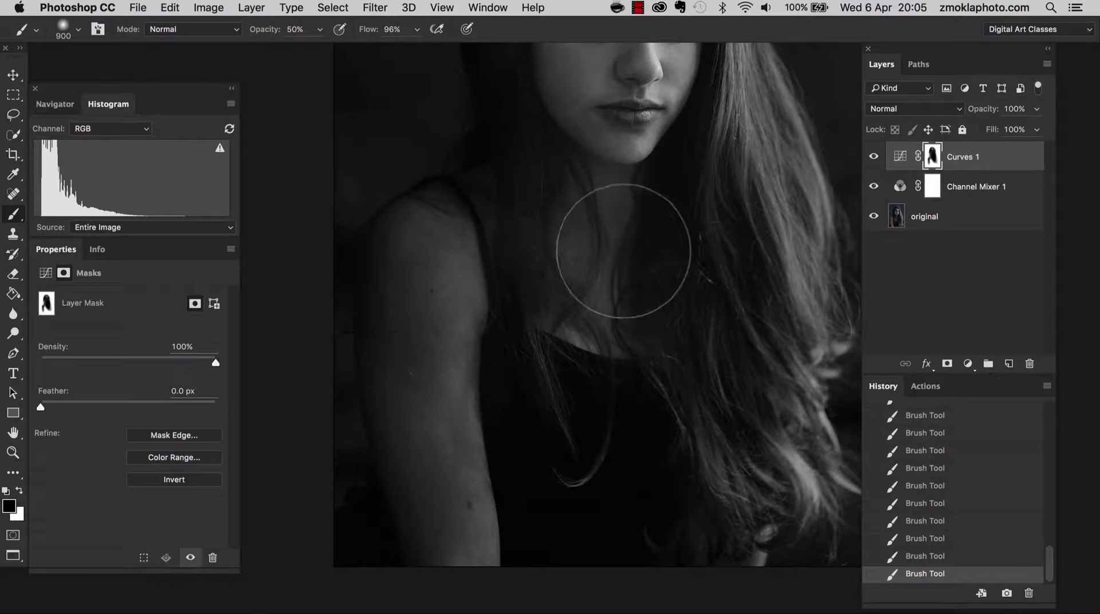
- Reduce the brush to 600 px and compare the whole portrait with the Curves 1 layer hidden and shown
{"action": "scroll", "coordinate": [572, 312], "scroll_direction": "up", "scroll_amount": 5}
{"action": "scroll", "coordinate": [545, 319], "scroll_direction": "up", "scroll_amount": 5}
{"action": "key", "text": "bracketleft"}
{"action": "key", "text": "bracketleft"}
{"action": "key", "text": "bracketleft"}
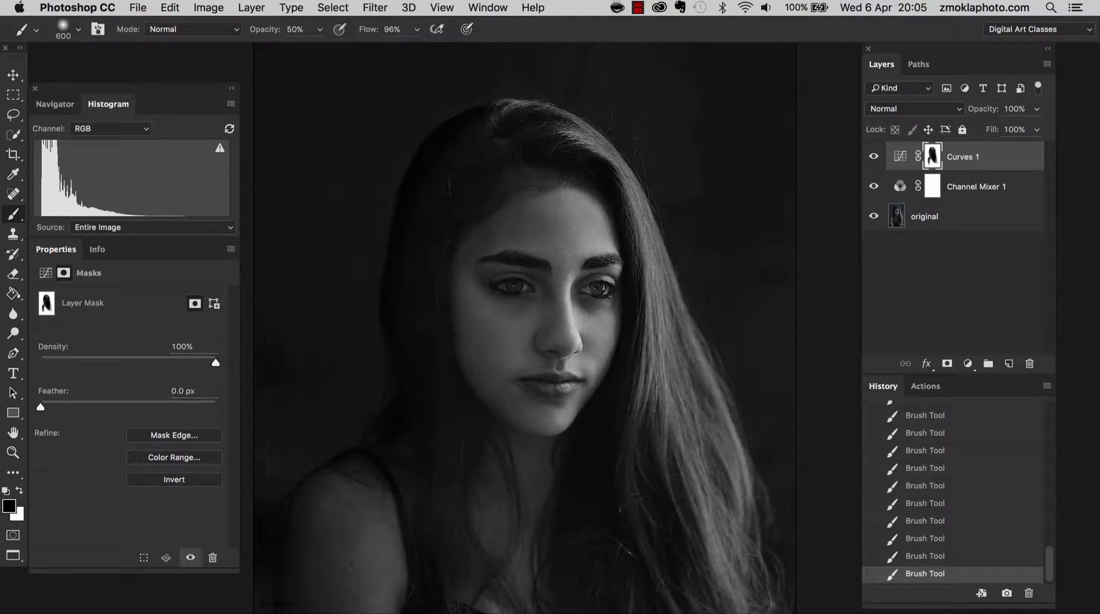
{"action": "left_click", "coordinate": [873, 157]}
{"action": "left_click", "coordinate": [872, 157]}
{"action": "left_click", "coordinate": [873, 158]}
{"action": "left_click", "coordinate": [873, 157]}
- Add a second Curves adjustment layer above Curves 1 with Normal mode and 100% opacity, and target its curve instead of its mask
{"action": "left_click", "coordinate": [252, 8]}
{"action": "mouse_move", "coordinate": [317, 201]}
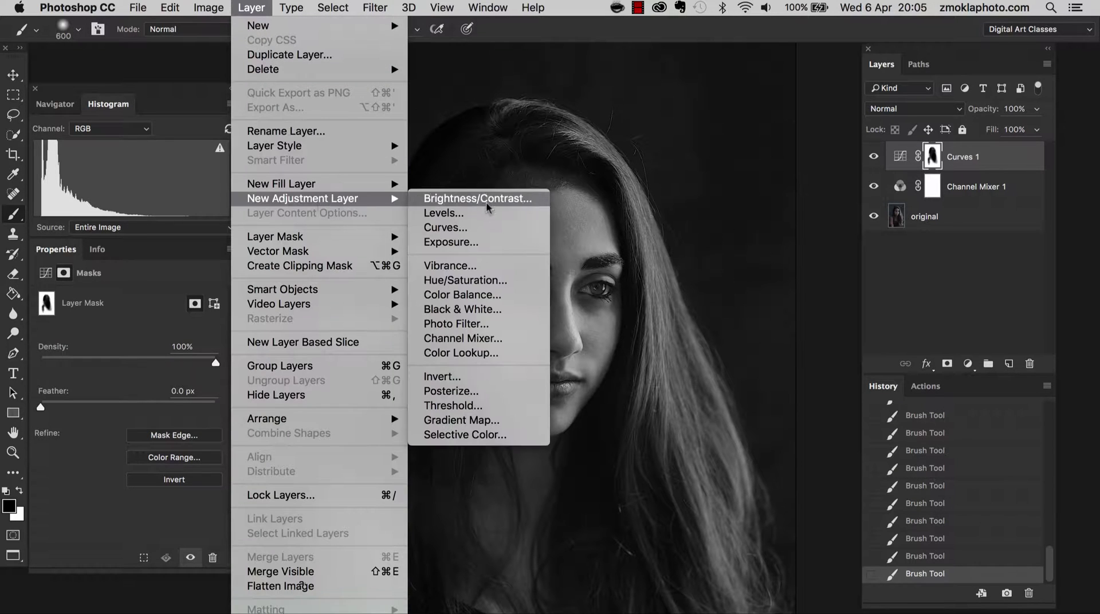
{"action": "left_click", "coordinate": [515, 226]}
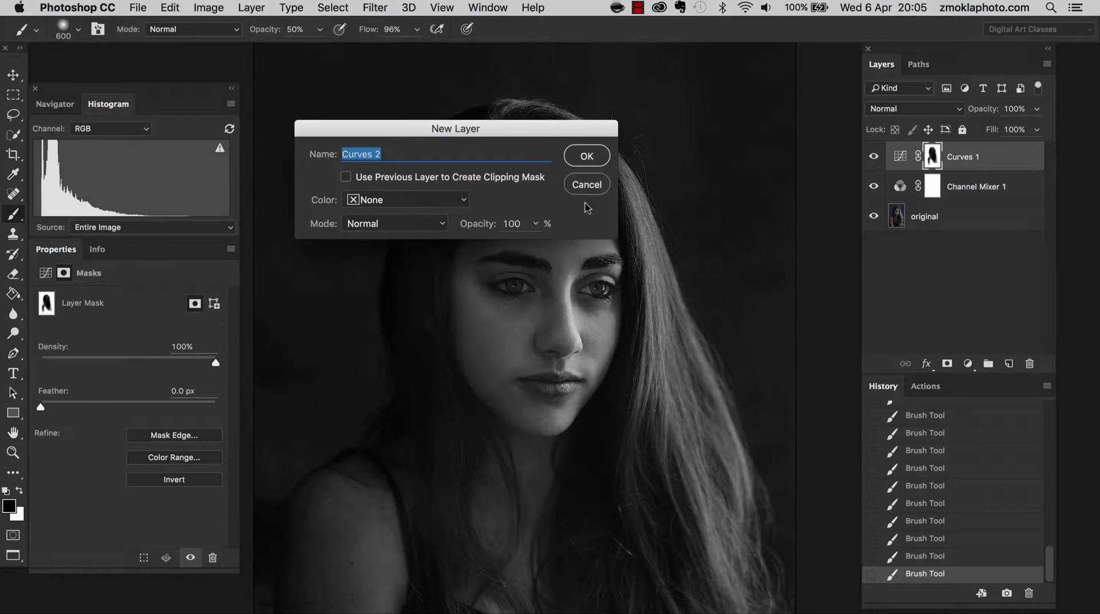
{"action": "left_click", "coordinate": [600, 152]}
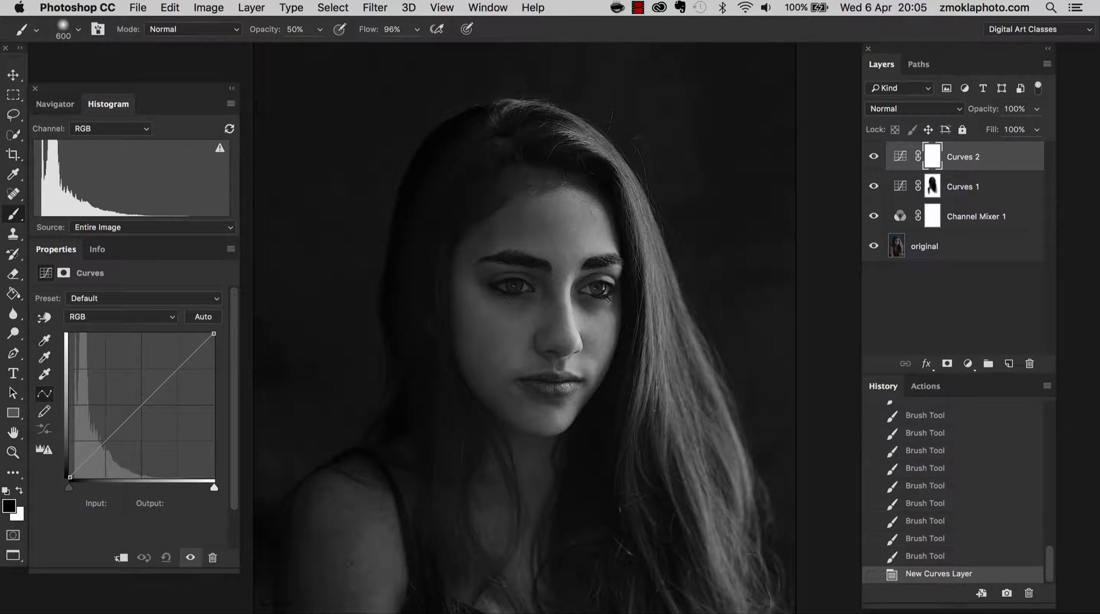
{"action": "left_click", "coordinate": [901, 158]}
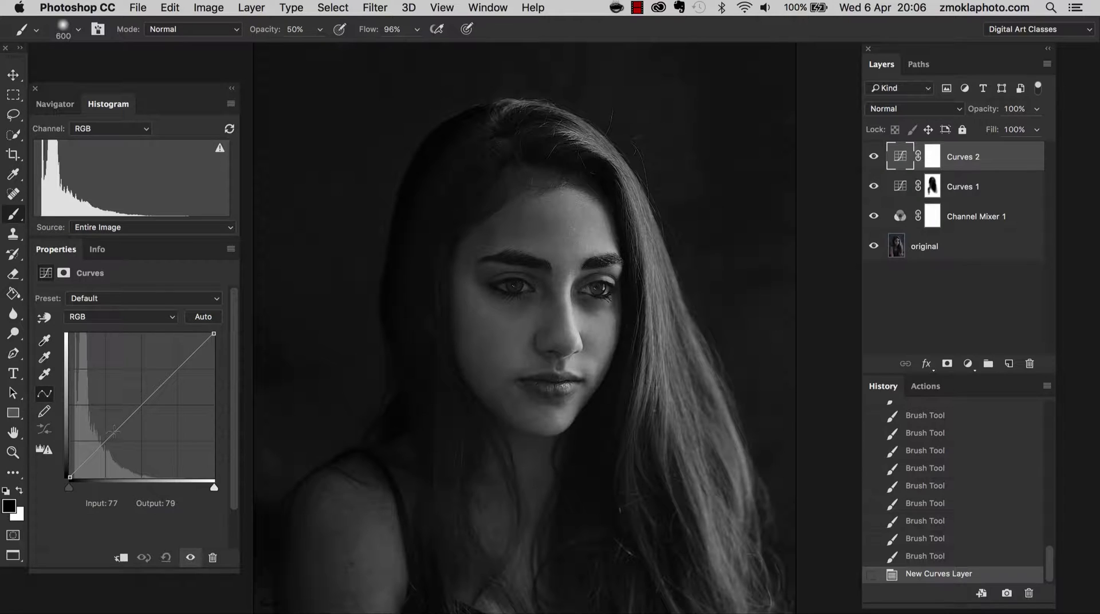
- Shape an S-curve on Curves 2 with points at input 80, output 76 and input 177, output 201, and compare the portrait with and without it
{"action": "left_click_drag", "start_coordinate": [113, 433], "coordinate": [115, 437]}
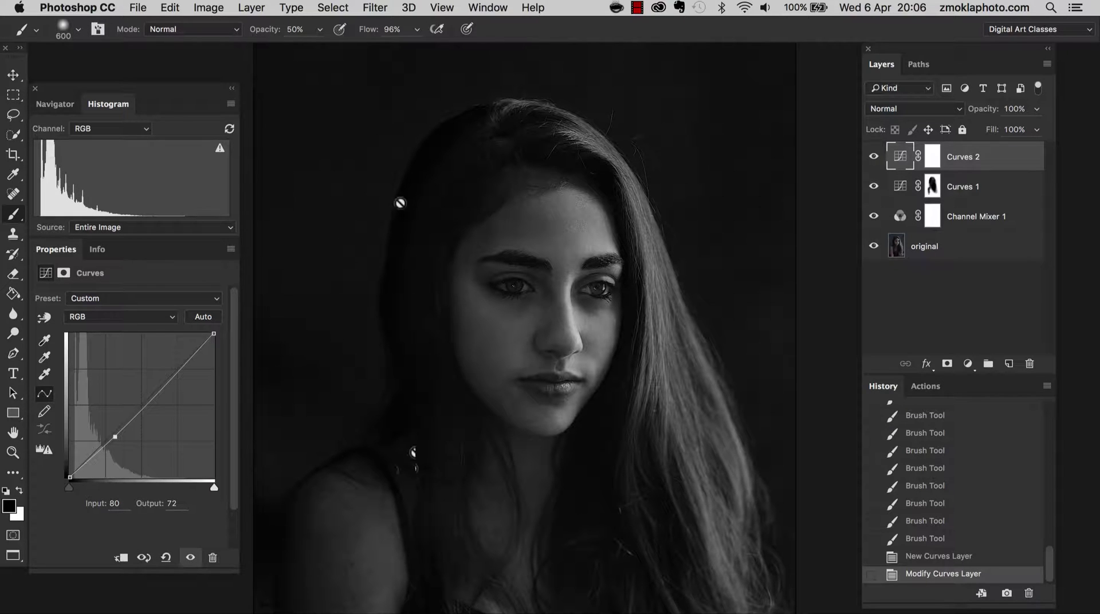
{"action": "mouse_move", "coordinate": [173, 374]}
{"action": "left_mouse_down"}
{"action": "mouse_move", "coordinate": [163, 354]}
{"action": "mouse_move", "coordinate": [169, 364]}
{"action": "left_mouse_up"}
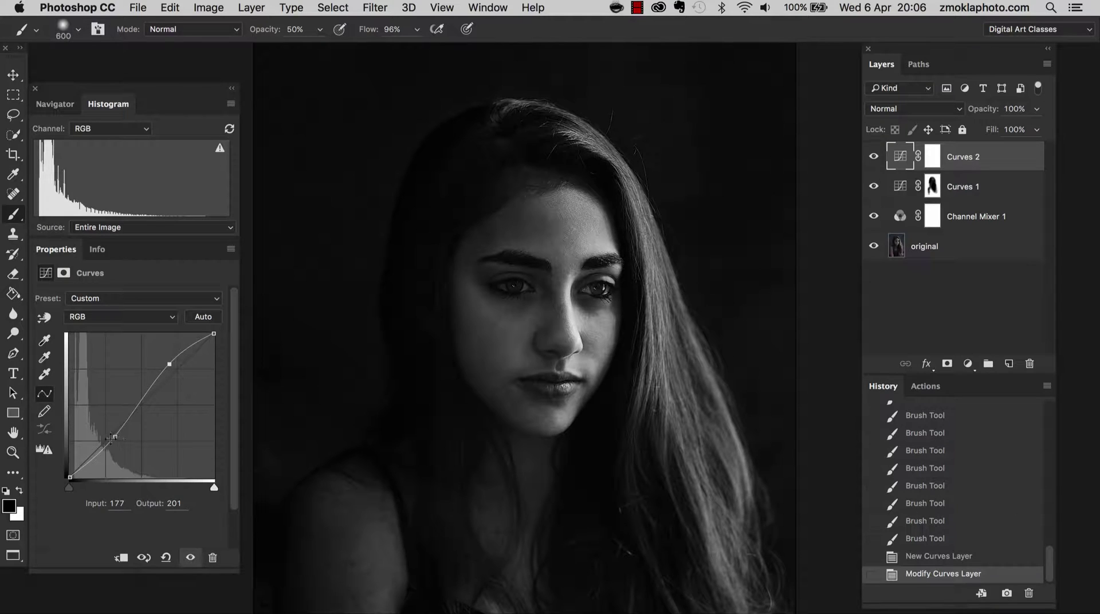
{"action": "left_click_drag", "start_coordinate": [116, 436], "coordinate": [115, 435]}
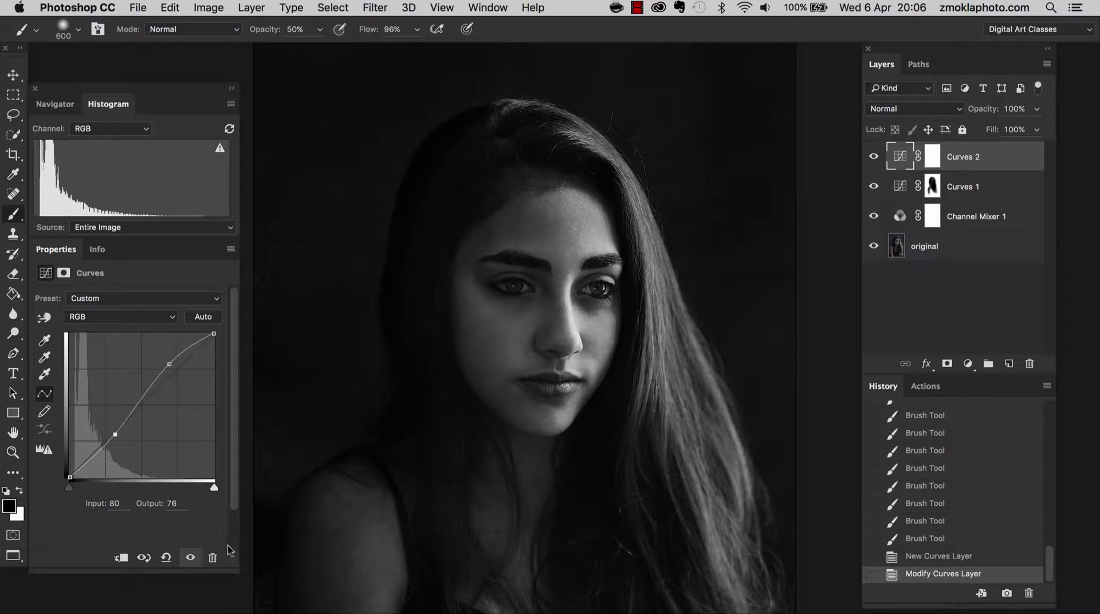
{"action": "left_click", "coordinate": [191, 557]}
{"action": "left_click", "coordinate": [191, 559]}
{"action": "left_click", "coordinate": [192, 561]}
{"action": "left_click", "coordinate": [191, 559]}
{"action": "left_click", "coordinate": [190, 558]}
- Refine the Curves 2 points to input 172, output 201 and input 77, output 76, and pull the white point in to input 201
{"action": "mouse_move", "coordinate": [170, 364]}
{"action": "left_mouse_down"}
{"action": "mouse_move", "coordinate": [162, 356]}
{"action": "mouse_move", "coordinate": [167, 366]}
{"action": "left_mouse_up"}
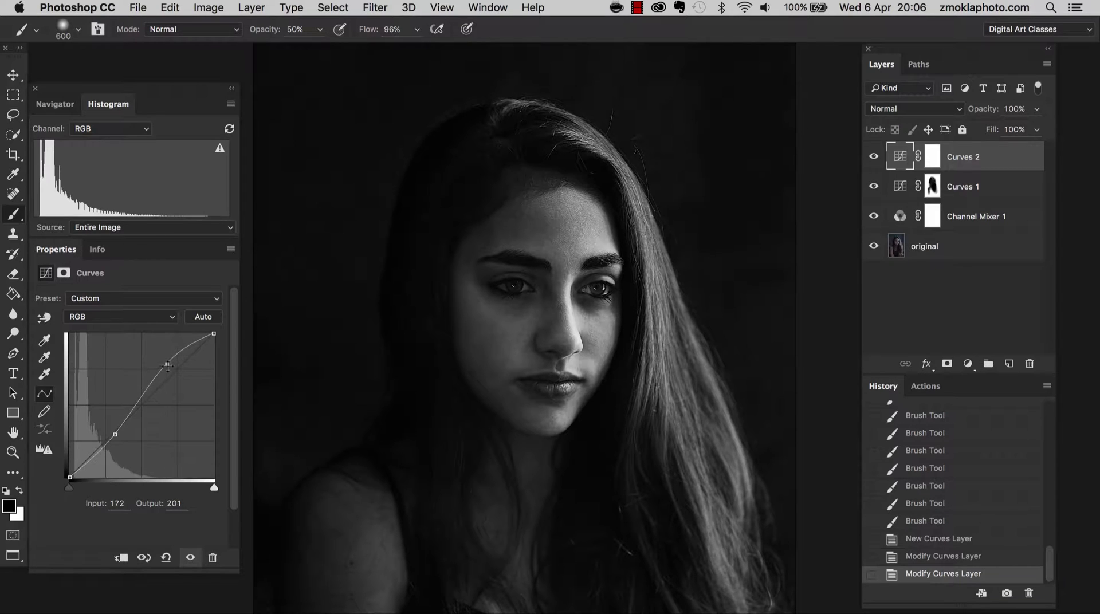
{"action": "left_click", "coordinate": [115, 434]}
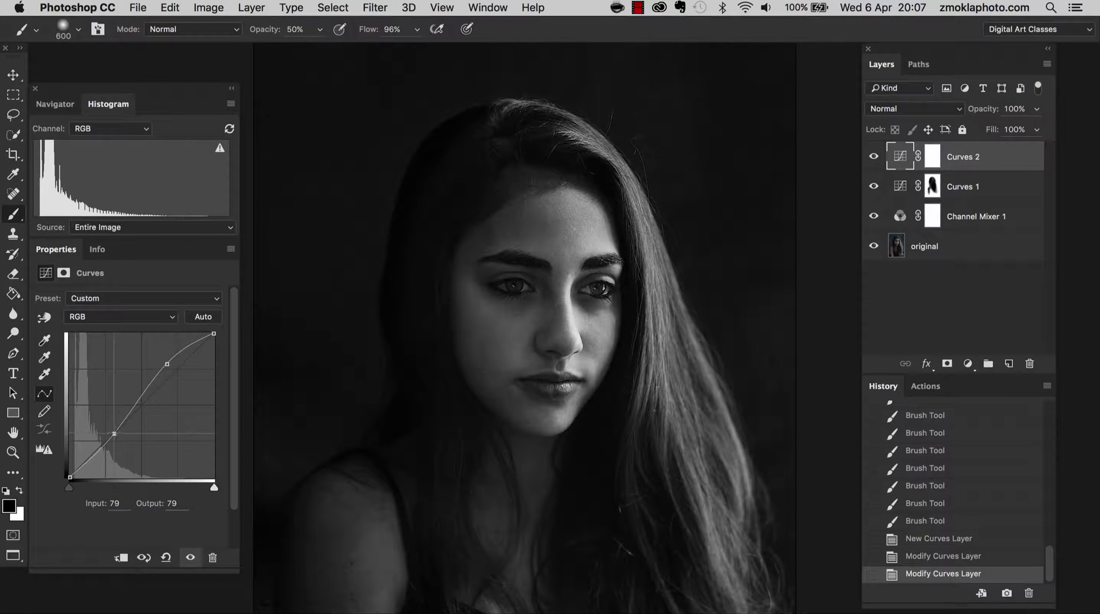
{"action": "left_click_drag", "start_coordinate": [114, 434], "coordinate": [114, 435]}
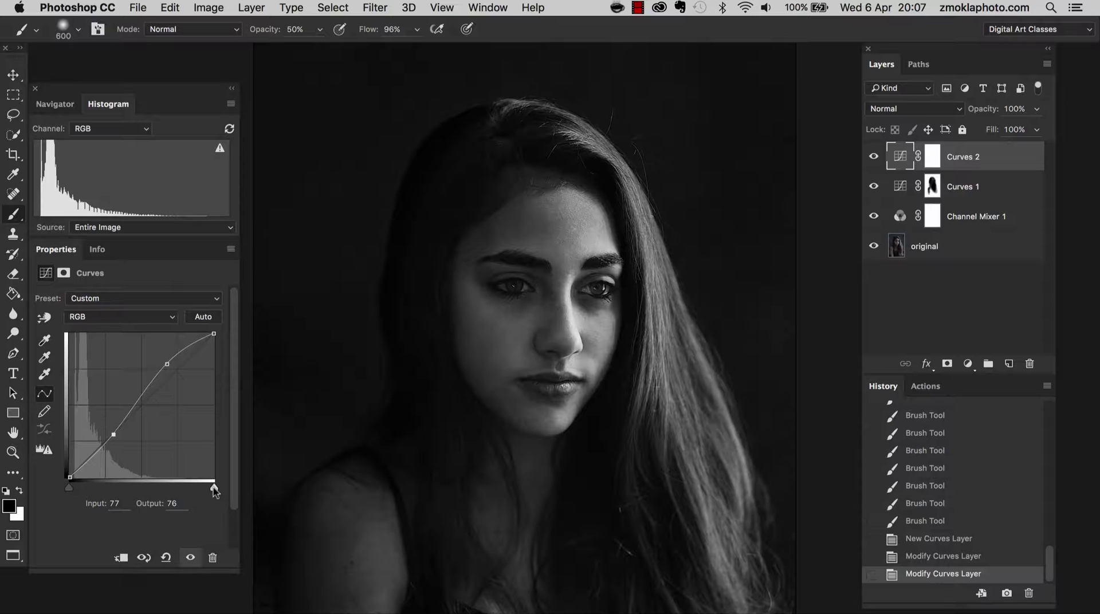
{"action": "left_click_drag", "start_coordinate": [214, 486], "coordinate": [186, 488]}
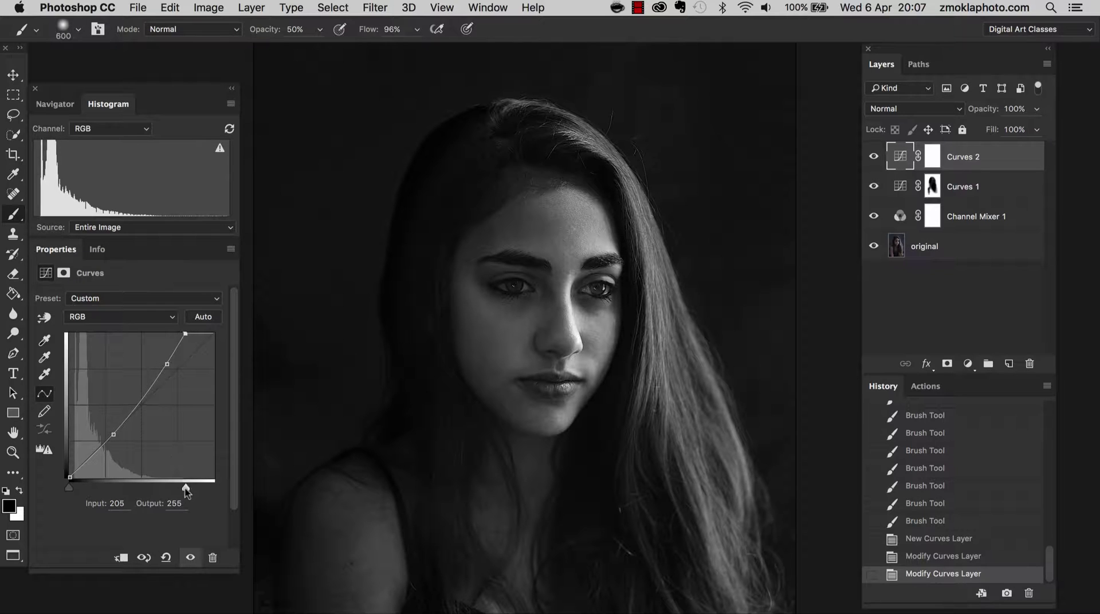
{"action": "left_click_drag", "start_coordinate": [185, 489], "coordinate": [183, 488]}
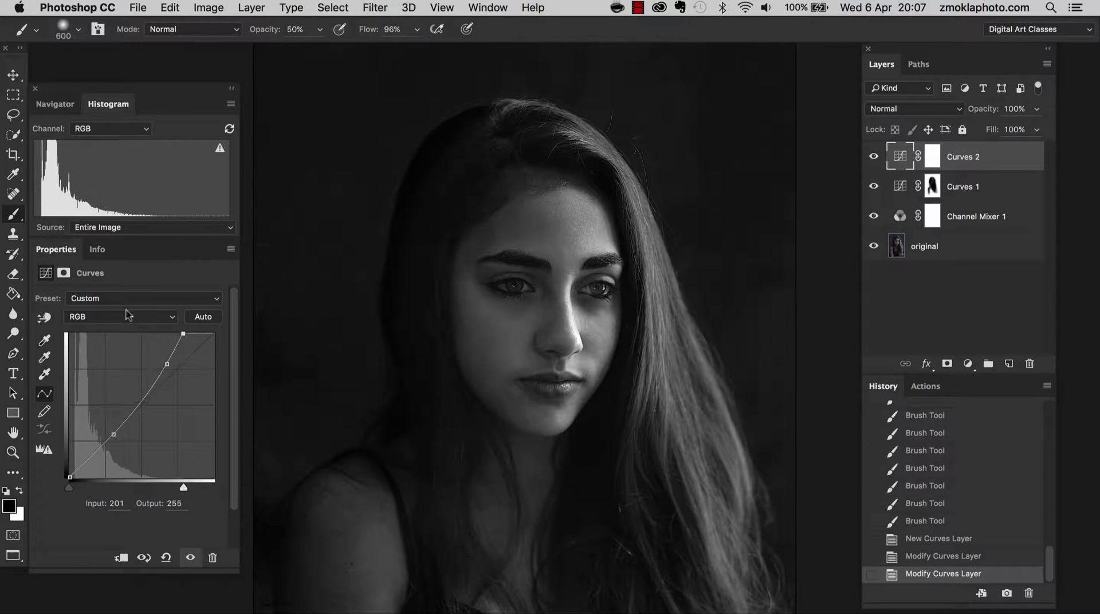
- Close in on the eyes and add a third Curves adjustment layer above Curves 2, targeting its curve
{"action": "left_click_drag", "start_coordinate": [553, 453], "coordinate": [558, 383]}
{"action": "left_click_drag", "start_coordinate": [614, 299], "coordinate": [629, 369]}
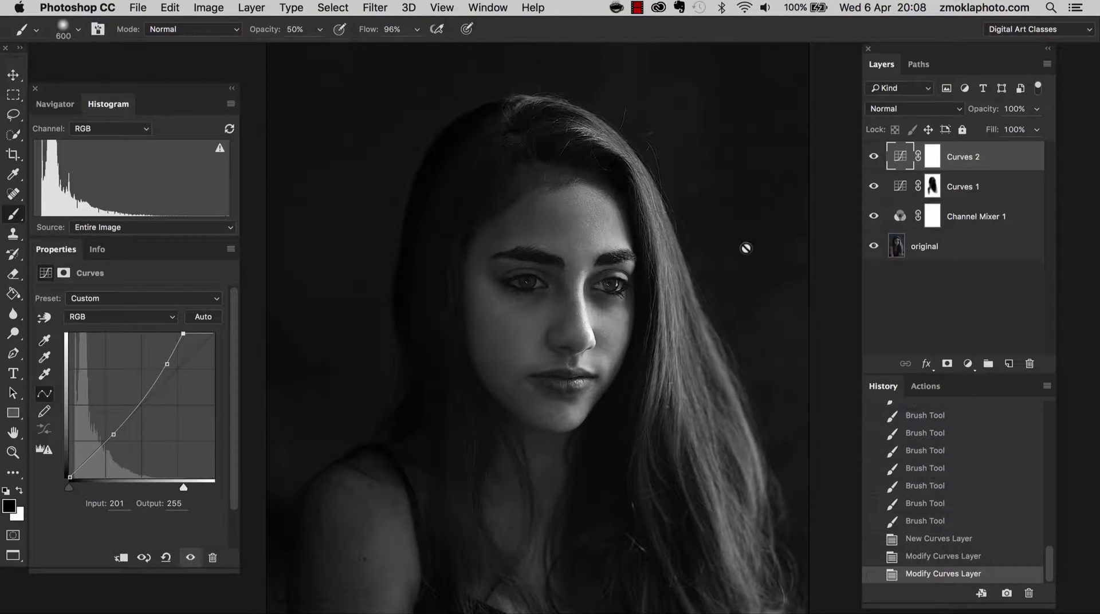
{"action": "key", "text": "super+equal"}
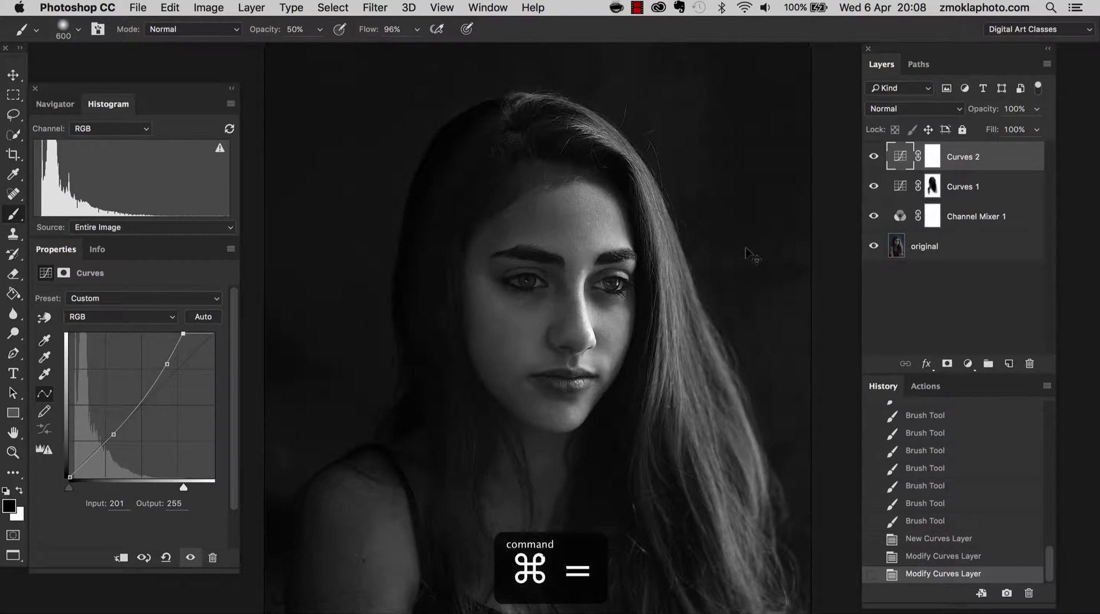
{"action": "key", "text": "super+equal"}
{"action": "key", "text": "super+equal"}
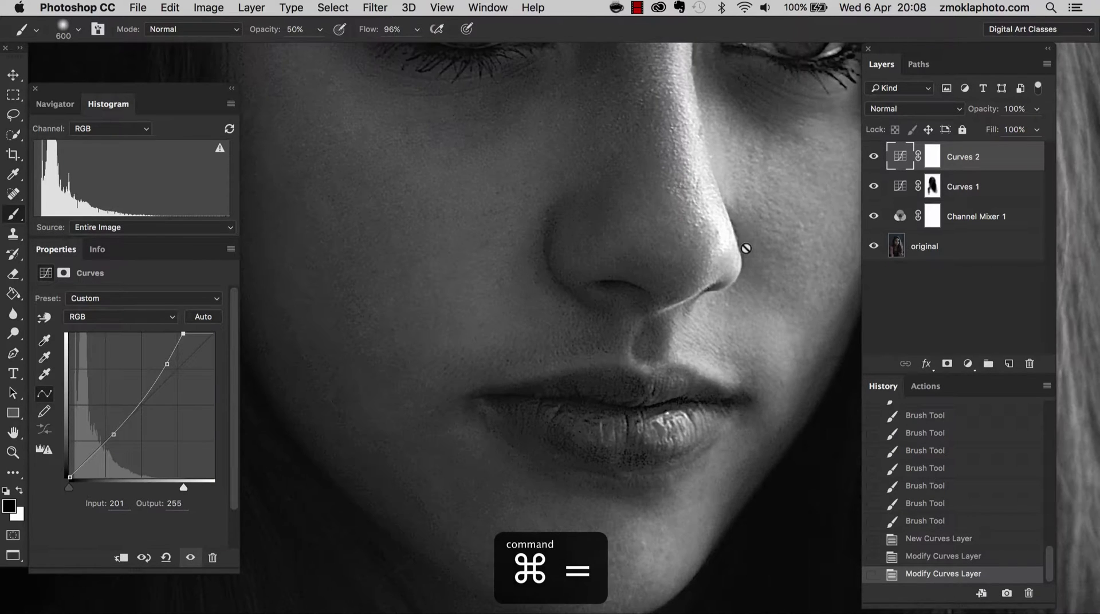
{"action": "key", "text": "super+equal"}
{"action": "left_click_drag", "start_coordinate": [613, 355], "coordinate": [601, 394]}
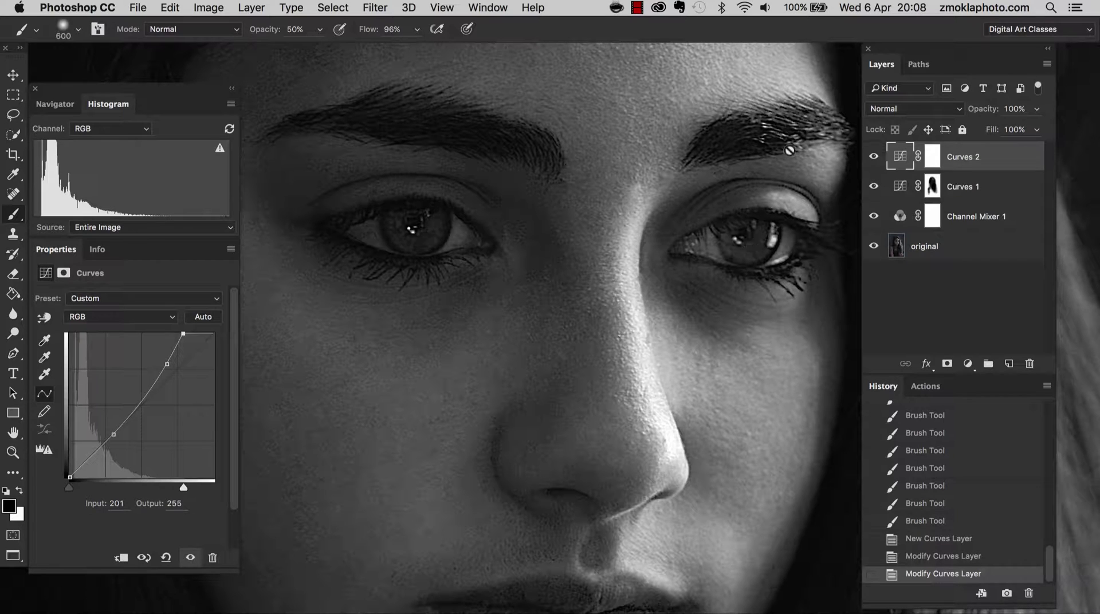
{"action": "left_click", "coordinate": [255, 8]}
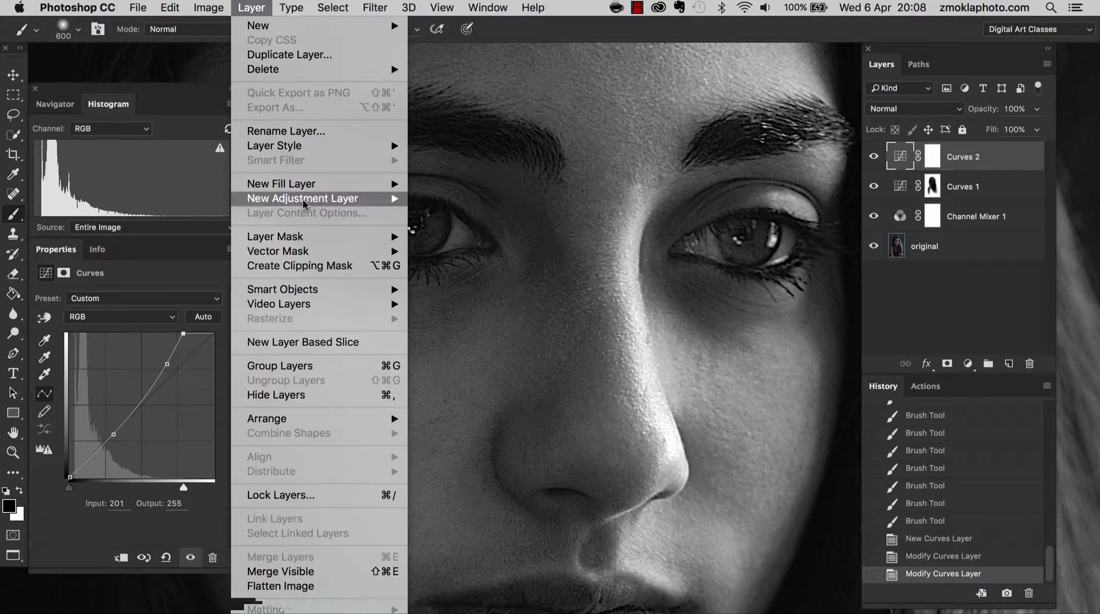
{"action": "mouse_move", "coordinate": [307, 199]}
{"action": "left_click", "coordinate": [453, 227]}
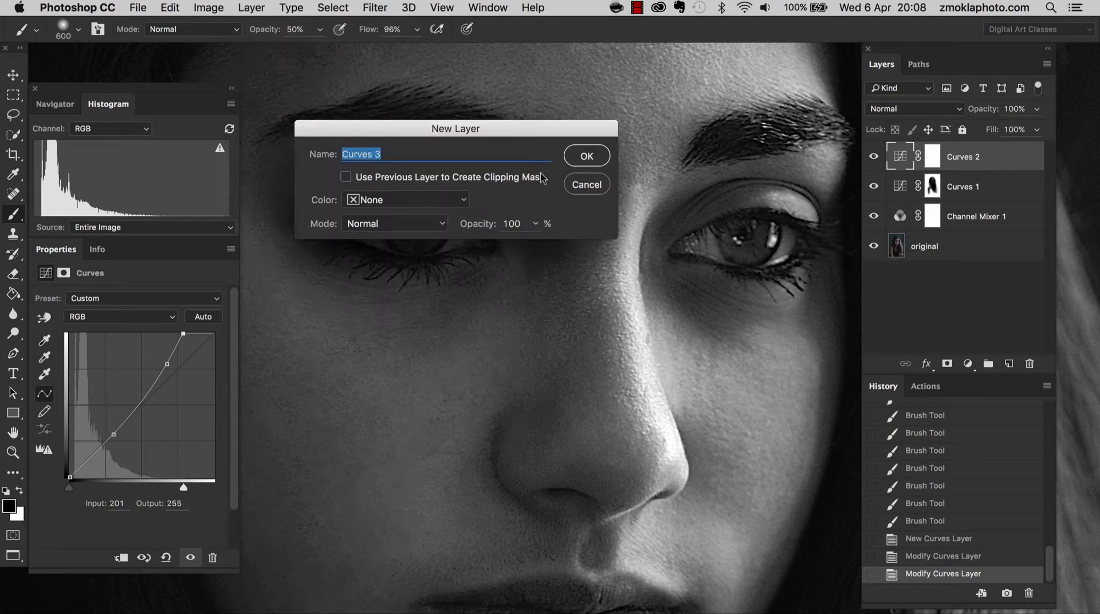
{"action": "left_click", "coordinate": [587, 156]}
{"action": "left_click", "coordinate": [901, 159]}
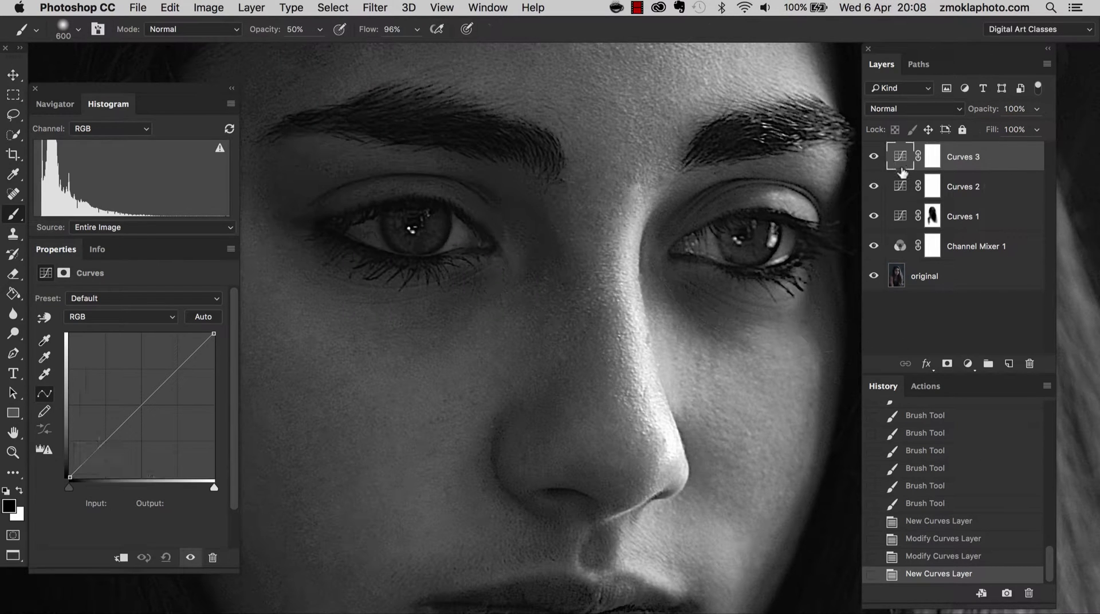
- Use on-image adjustment on Curves 3 to brighten the eye highlights to input 160, output 200, lower the shadow point, and compare before and after
{"action": "left_click", "coordinate": [45, 318]}
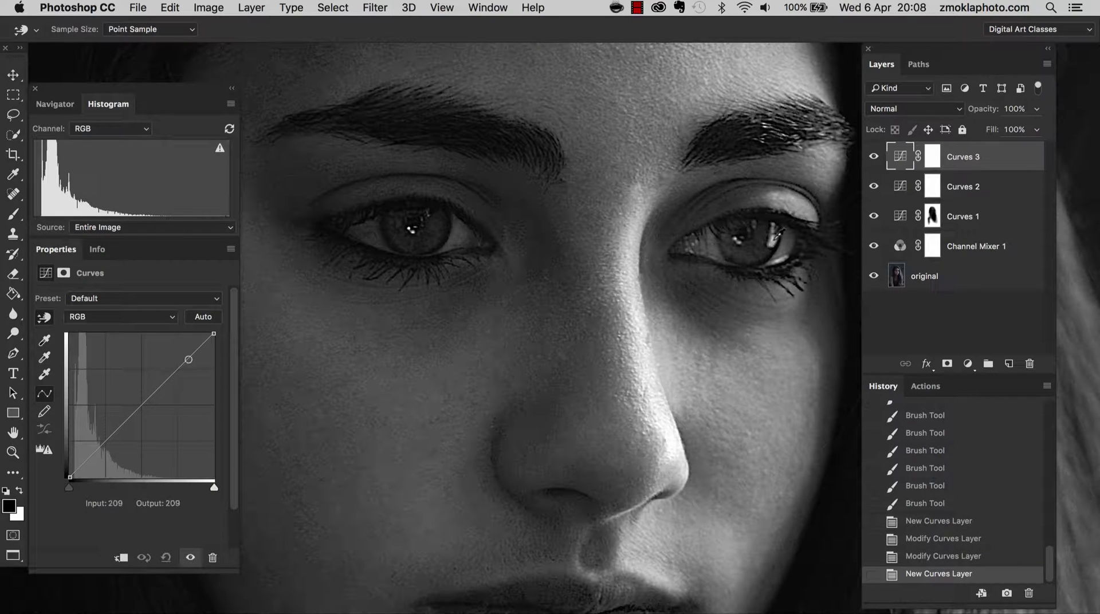
{"action": "left_click_drag", "start_coordinate": [776, 241], "coordinate": [783, 210]}
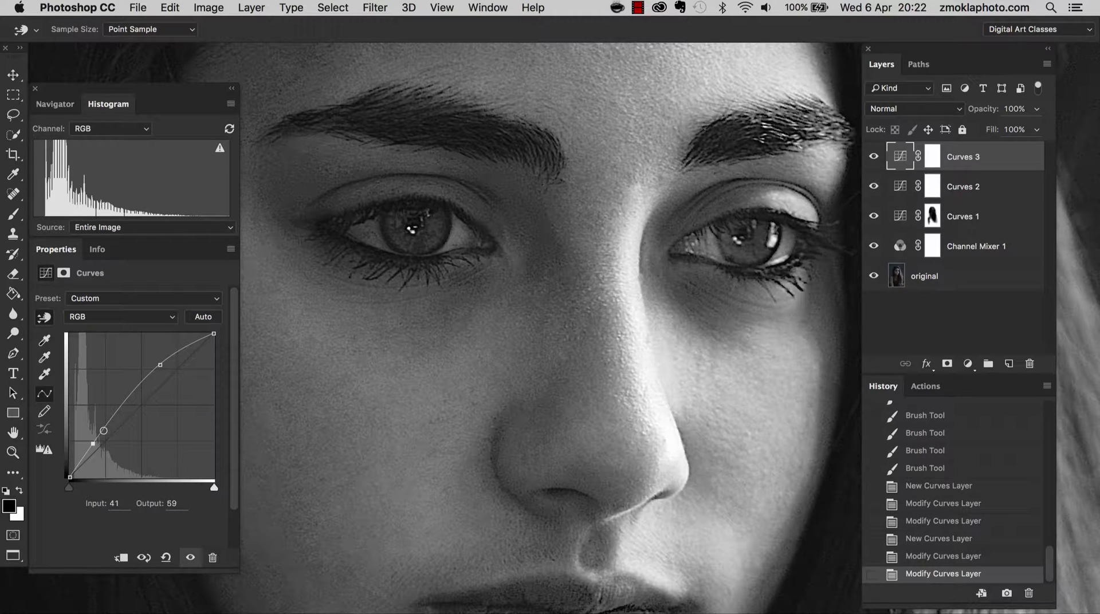
{"action": "left_click_drag", "start_coordinate": [93, 443], "coordinate": [96, 451]}
{"action": "left_click_drag", "start_coordinate": [411, 236], "coordinate": [412, 235]}
{"action": "key", "text": "super+comma"}
{"action": "key", "text": "super+comma"}
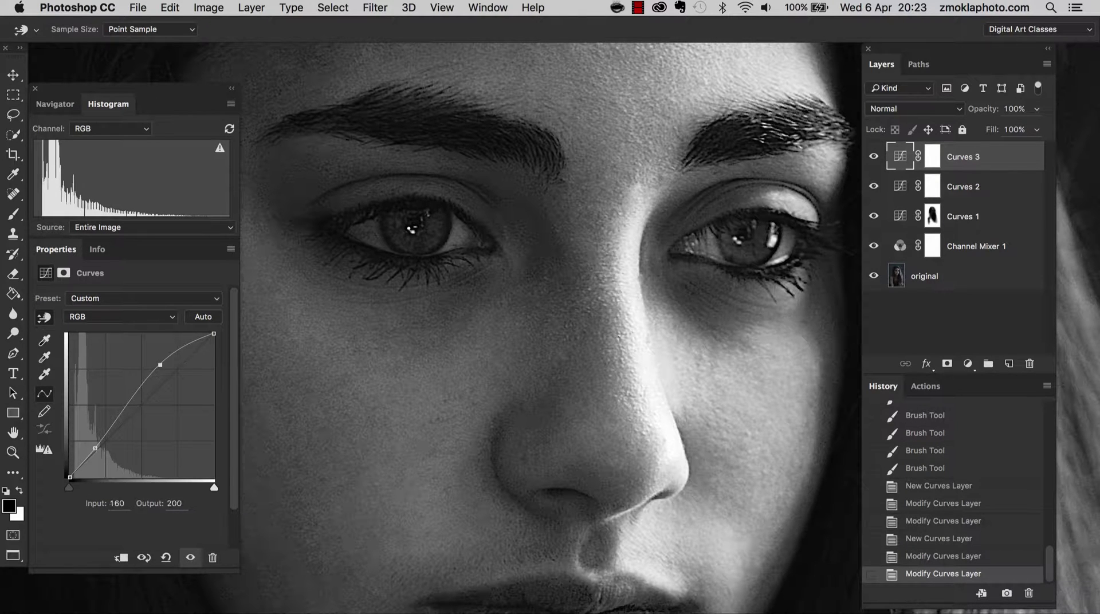
- Raise the Curves 3 highlight point to input 152, output 220
{"action": "left_click_drag", "start_coordinate": [160, 365], "coordinate": [153, 345]}
{"action": "key", "text": "Right"}
{"action": "key", "text": "Right"}
{"action": "key", "text": "Right"}
{"action": "key", "text": "Right"}
{"action": "key", "text": "shift+Down"}
{"action": "key", "text": "Down"}
{"action": "key", "text": "Down"}
{"action": "key", "text": "Down"}
{"action": "key", "text": "Down"}
{"action": "key", "text": "Down"}
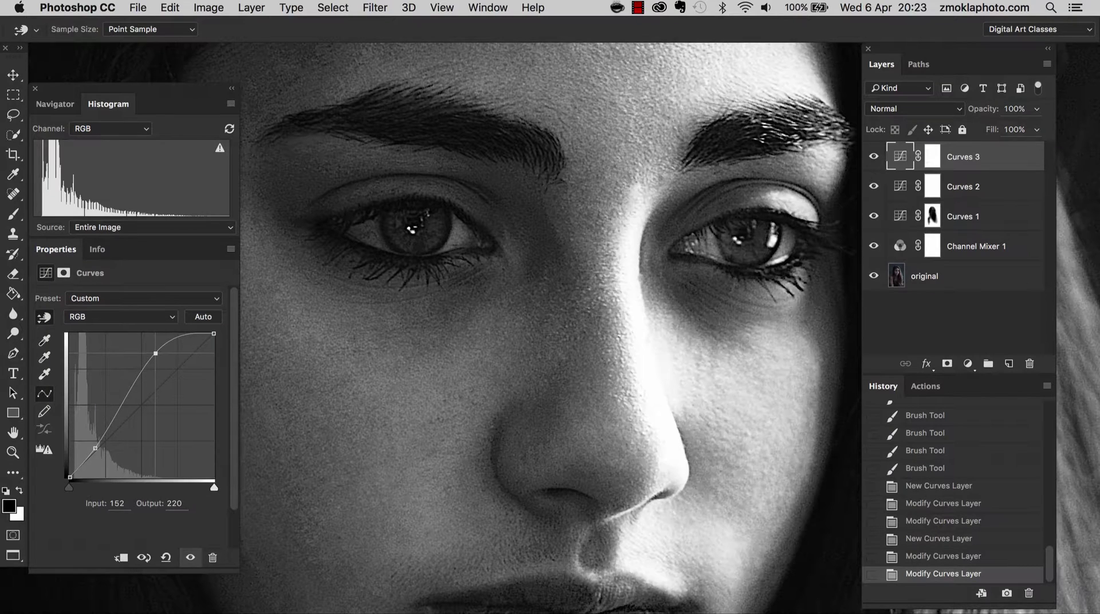
{"action": "left_click", "coordinate": [646, 170]}
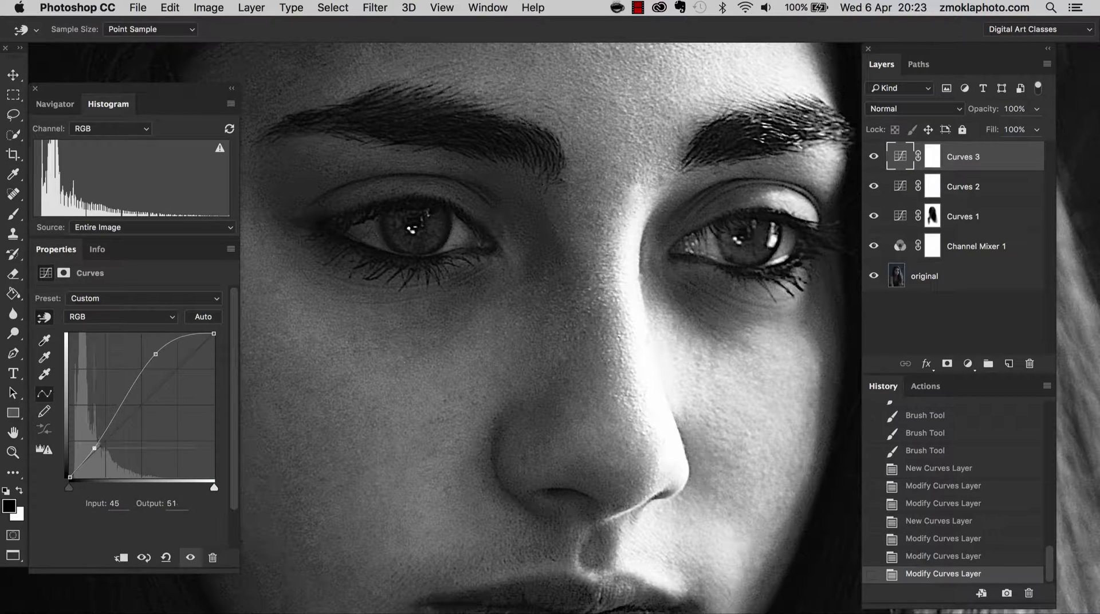
- Fine-tune the Curves 3 shadow point and set a midtone point at input 75, output 119
{"action": "left_click_drag", "start_coordinate": [94, 448], "coordinate": [93, 446]}
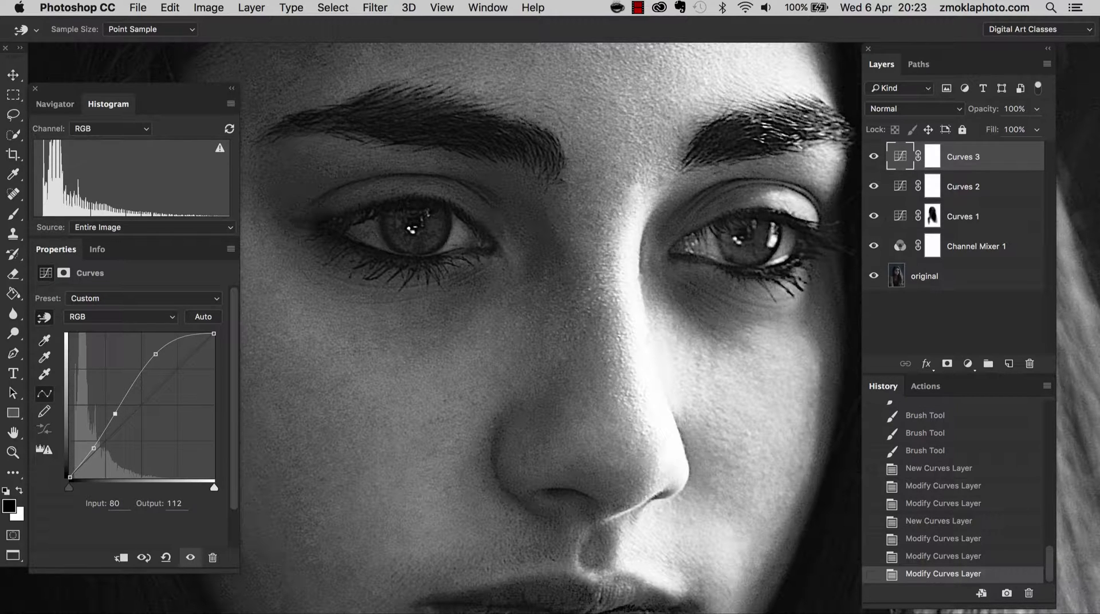
{"action": "left_click_drag", "start_coordinate": [115, 414], "coordinate": [111, 410]}
{"action": "key", "text": "Left"}
{"action": "key", "text": "Up"}
{"action": "key", "text": "Up"}
{"action": "key", "text": "Up"}
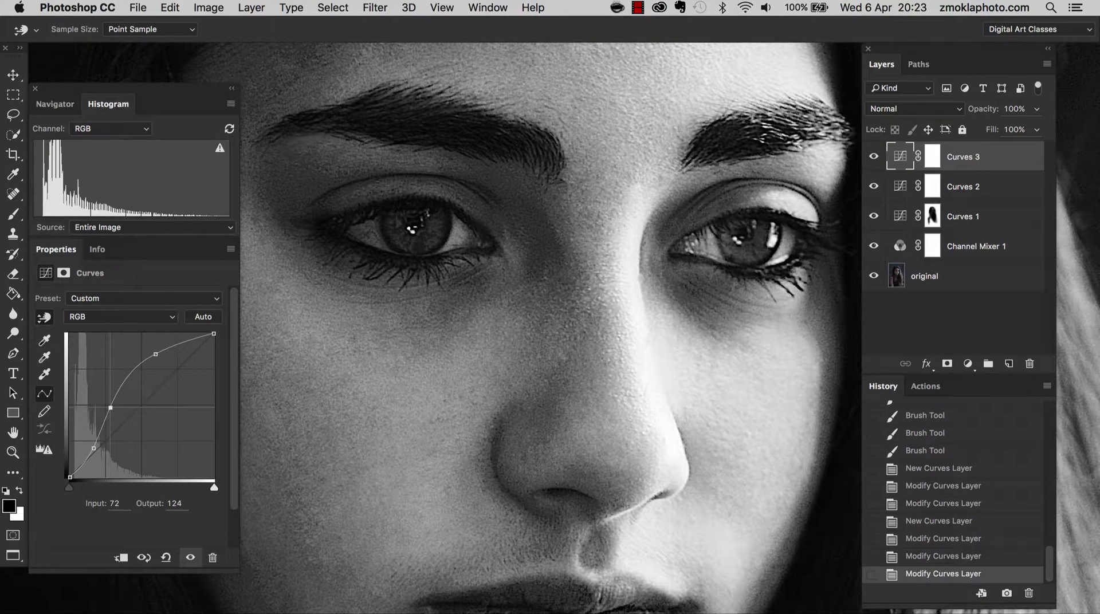
{"action": "key", "text": "Right"}
{"action": "key", "text": "Right"}
{"action": "key", "text": "Right"}
{"action": "key", "text": "Down"}
{"action": "key", "text": "Down"}
{"action": "key", "text": "Down"}
{"action": "key", "text": "Down"}
{"action": "key", "text": "Down"}
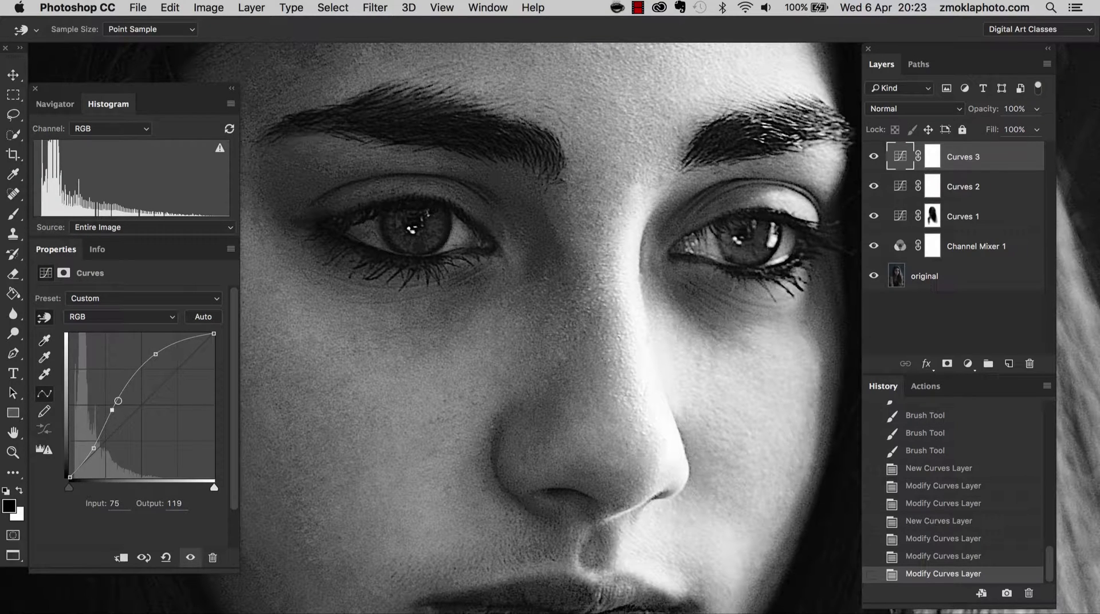
- Check the brightening at different magnifications, invert the Curves 3 mask to black, and make white the foreground colour for brushing around the eyes
{"action": "key", "text": "super+minus"}
{"action": "key", "text": "super+minus"}
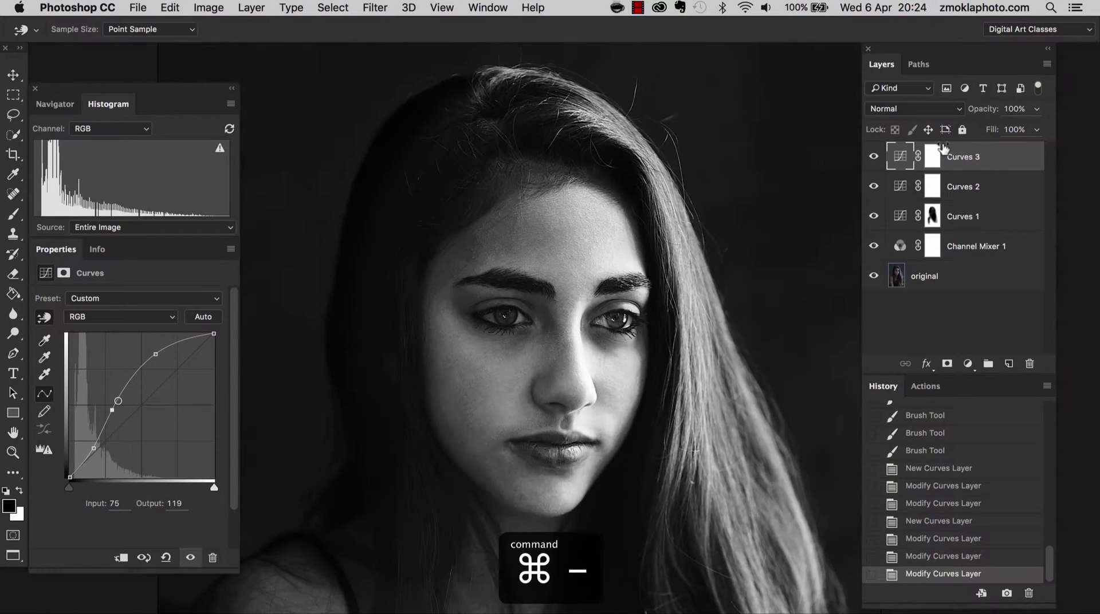
{"action": "key", "text": "super+equal"}
{"action": "key", "text": "super+equal"}
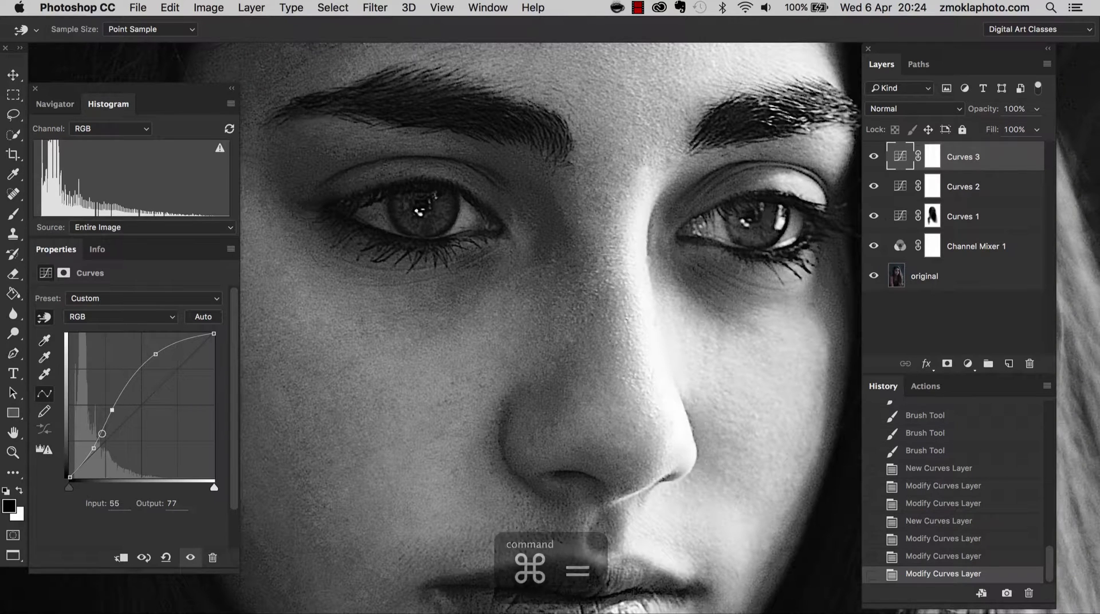
{"action": "scroll", "coordinate": [550, 328], "scroll_direction": "right", "scroll_amount": 2}
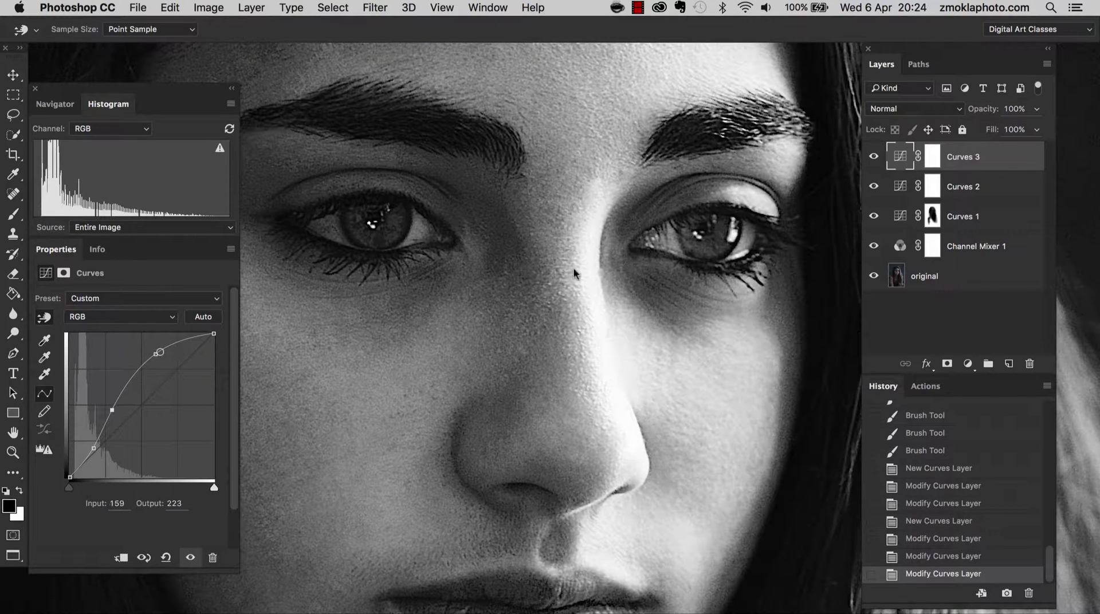
{"action": "key", "text": "super+minus"}
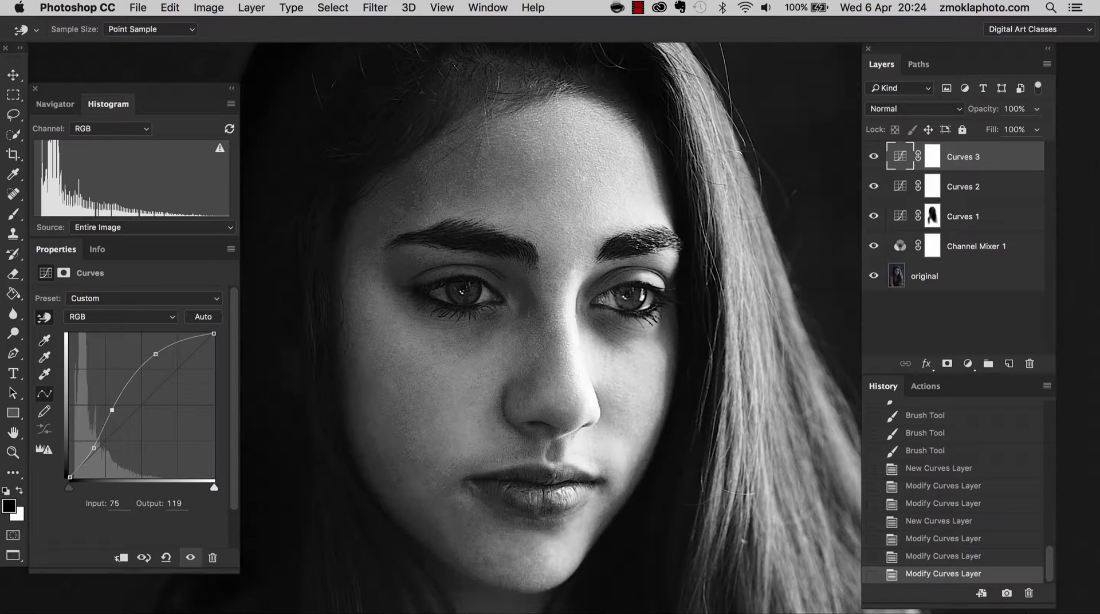
{"action": "left_click", "coordinate": [933, 156]}
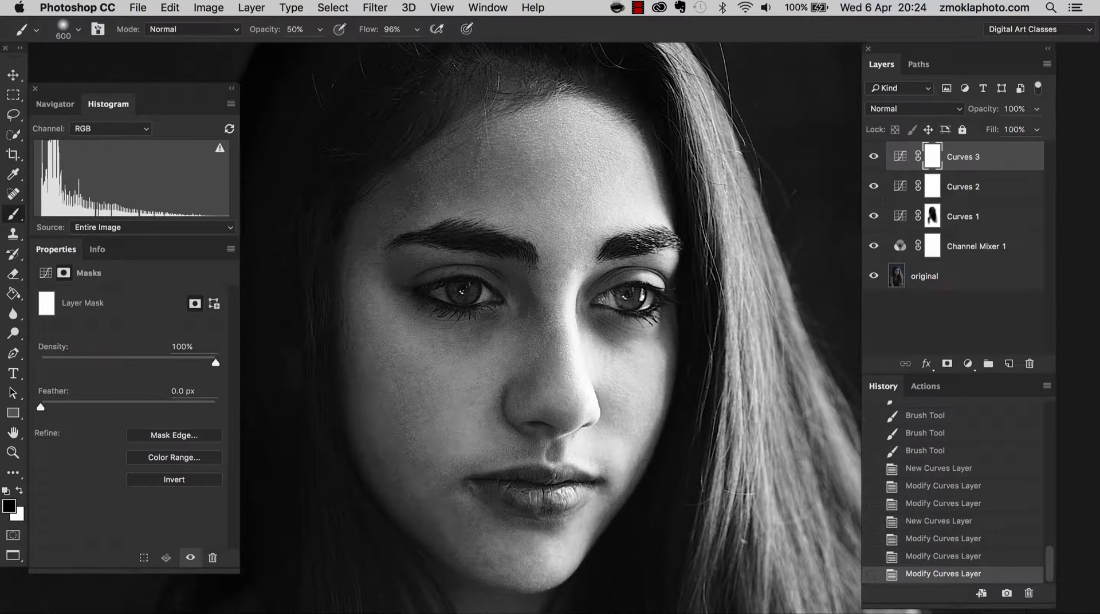
{"action": "key", "text": "super+i"}
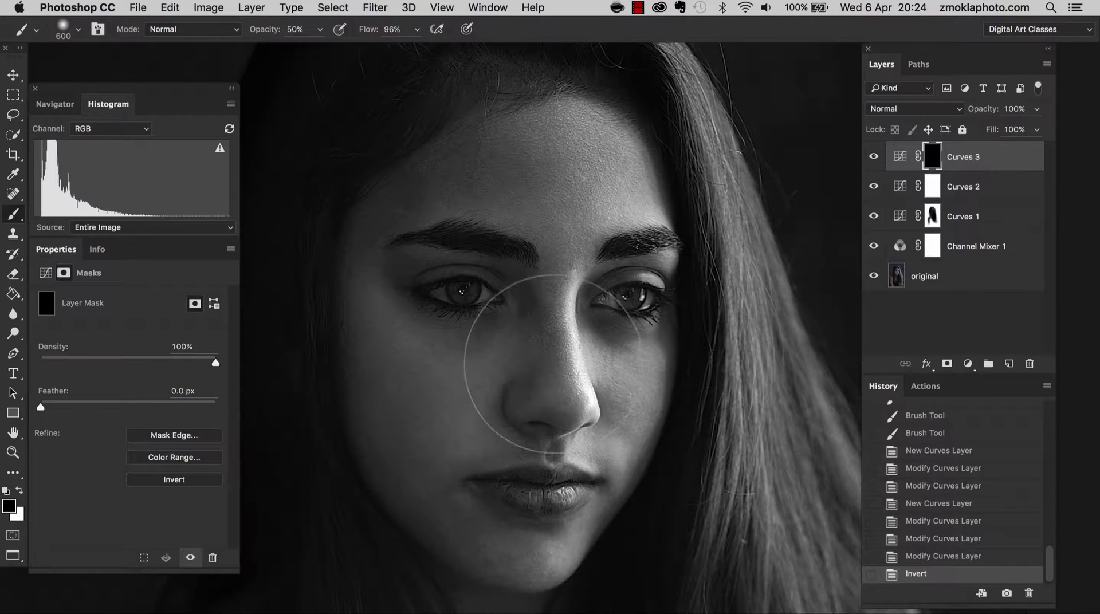
{"action": "key", "text": "x"}
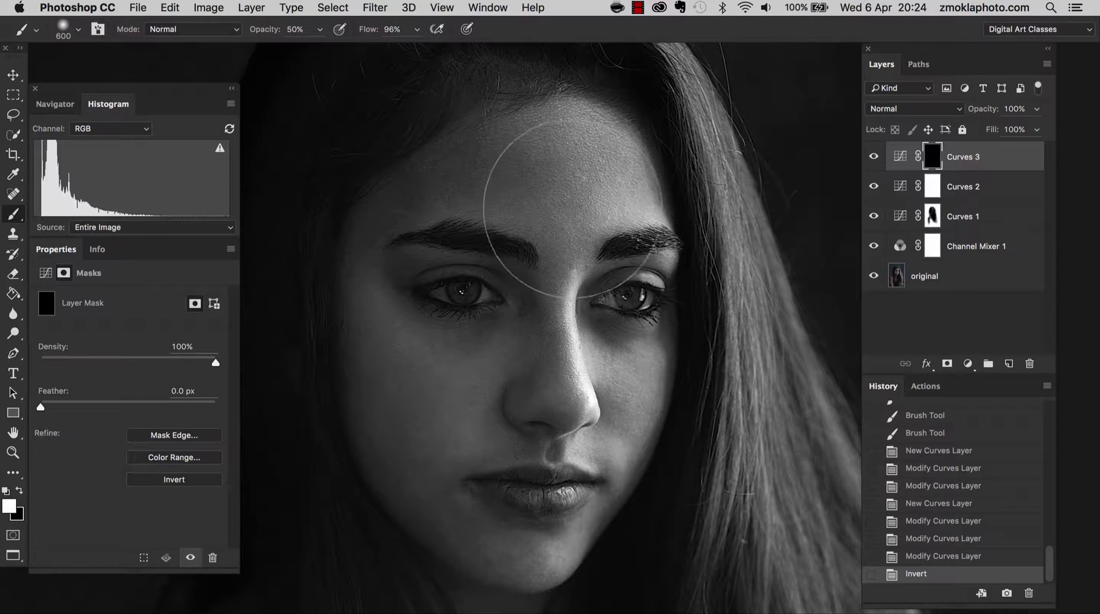
{"action": "key", "text": "super+equal"}
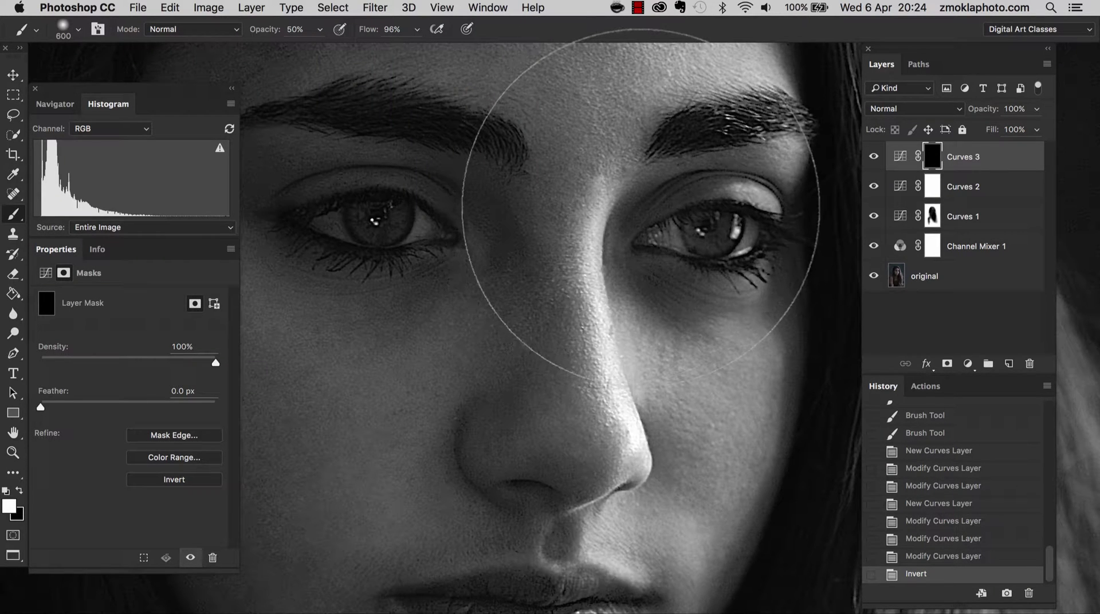
- Paint white on the Curves 3 mask over the eye on the brighter side of the face at 90% brush opacity
{"action": "key", "text": "9"}
{"action": "key", "text": "bracketleft"}
{"action": "key", "text": "bracketleft"}
{"action": "key", "text": "bracketleft"}
{"action": "key", "text": "bracketleft"}
{"action": "mouse_move", "coordinate": [696, 221]}
{"action": "left_mouse_down"}
{"action": "mouse_move", "coordinate": [728, 212]}
{"action": "mouse_move", "coordinate": [688, 224]}
{"action": "mouse_move", "coordinate": [739, 126]}
{"action": "left_mouse_up"}
- Paint over the eye on the shadowed side of the face on the Curves 3 mask with a 250 px brush
{"action": "key", "text": "bracketright"}
{"action": "key", "text": "bracketright"}
{"action": "key", "text": "bracketleft"}
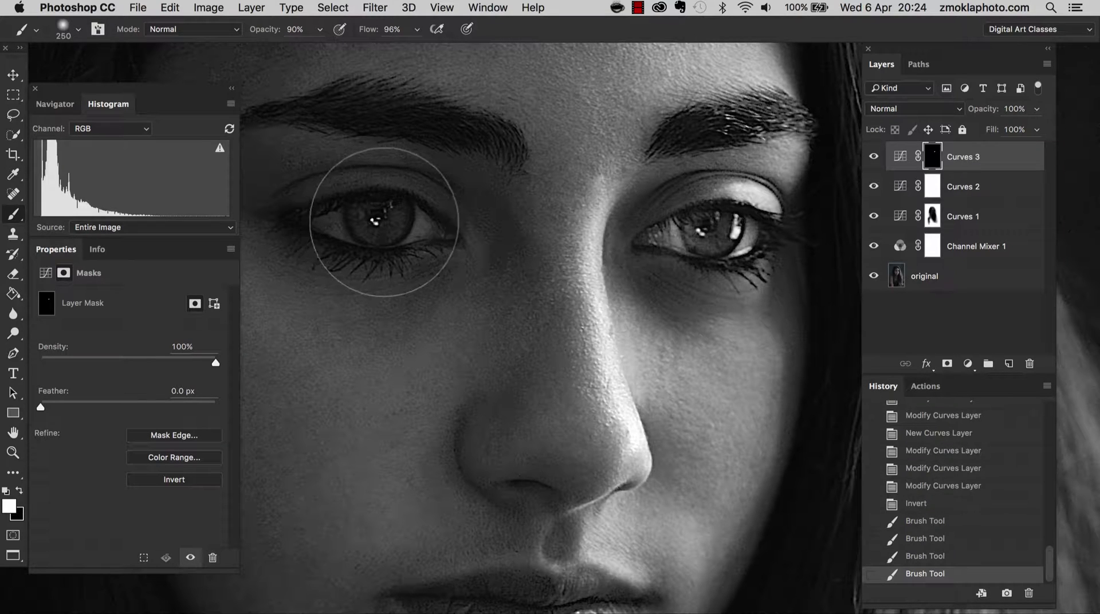
{"action": "left_click", "coordinate": [387, 223]}
{"action": "left_click", "coordinate": [370, 215]}
{"action": "left_click", "coordinate": [372, 218]}
{"action": "left_click", "coordinate": [347, 215]}
- Enlarge the brush to 400 px and brush across the area around the brighter-side eye on the Curves 3 mask
{"action": "key", "text": "super+minus"}
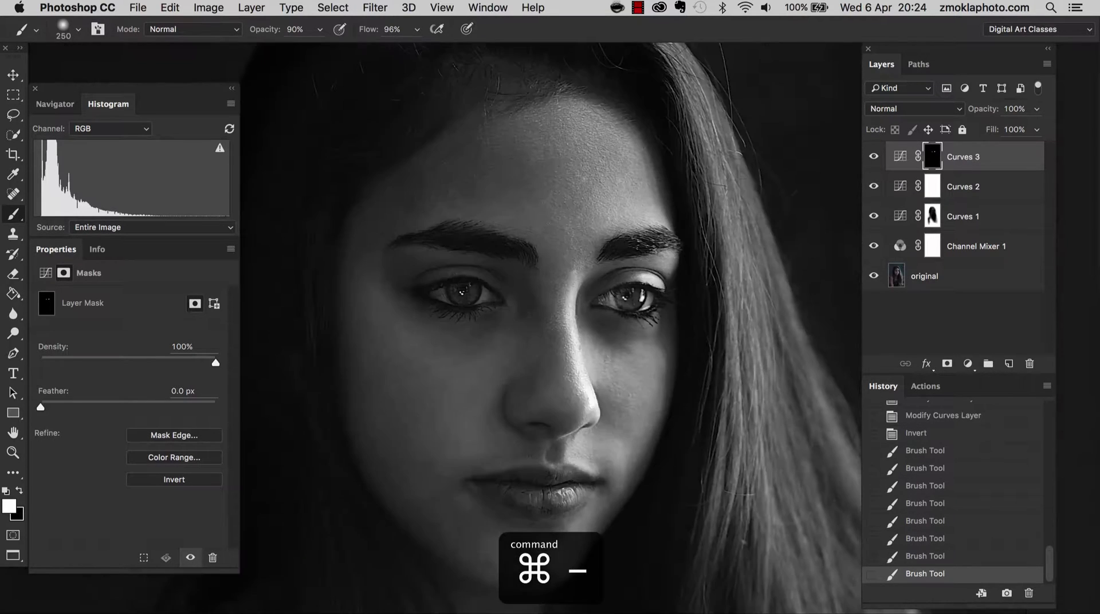
{"action": "key", "text": "bracketright"}
{"action": "key", "text": "bracketright"}
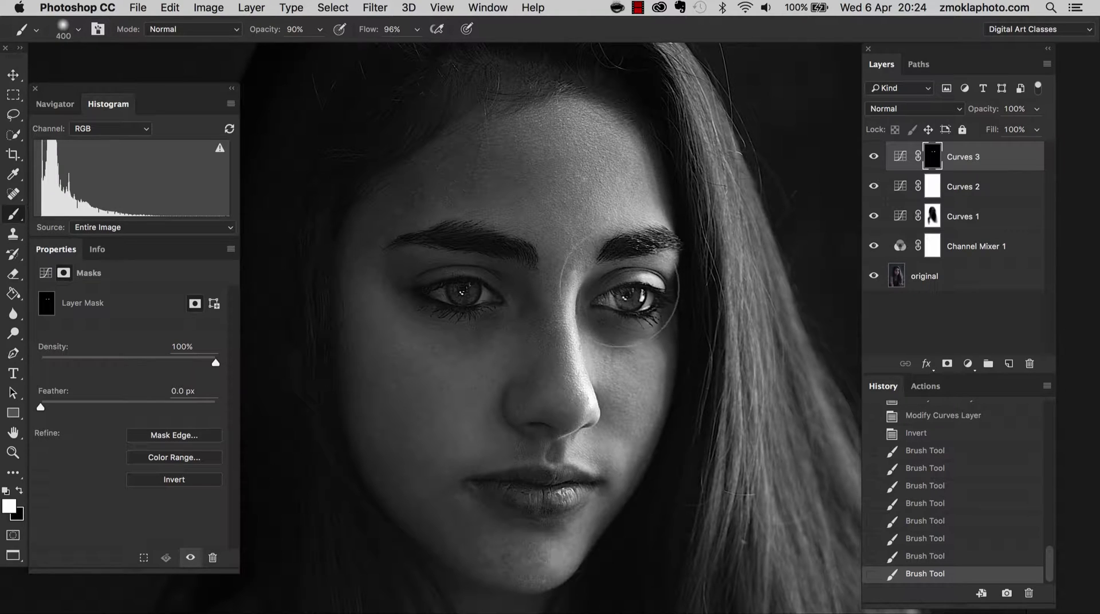
{"action": "left_click_drag", "start_coordinate": [622, 292], "coordinate": [682, 289]}
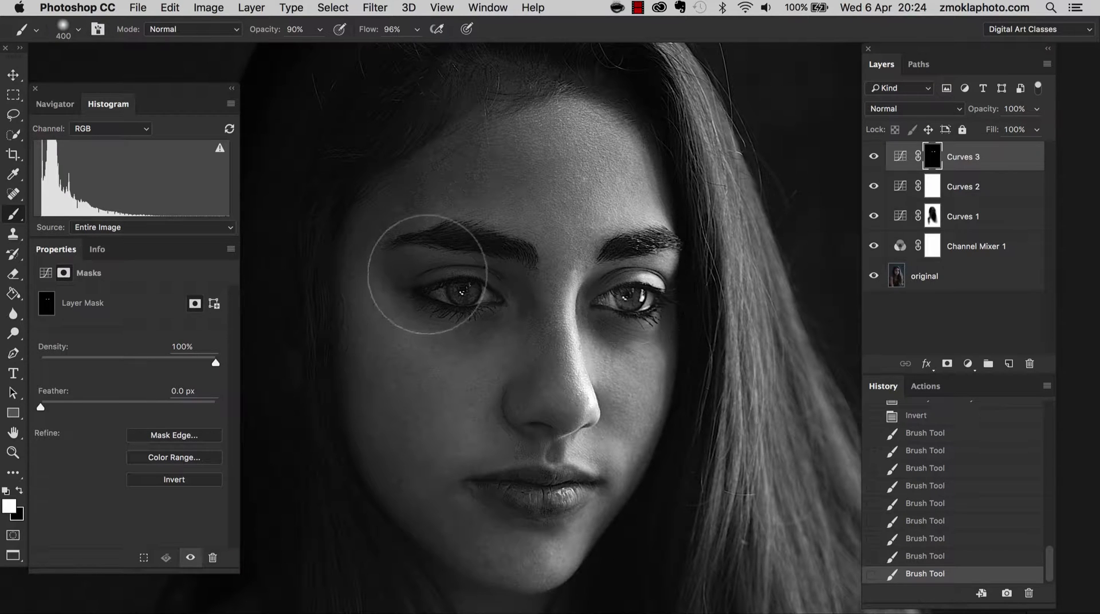
- Brush softly over the shadowed-side eye area and the forehead with a 500 px brush at 20% opacity
{"action": "key", "text": "bracketright"}
{"action": "key", "text": "2"}
{"action": "mouse_move", "coordinate": [434, 276]}
{"action": "left_mouse_down"}
{"action": "mouse_move", "coordinate": [464, 283]}
{"action": "mouse_move", "coordinate": [450, 275]}
{"action": "left_mouse_up"}
{"action": "left_click_drag", "start_coordinate": [616, 206], "coordinate": [602, 158]}
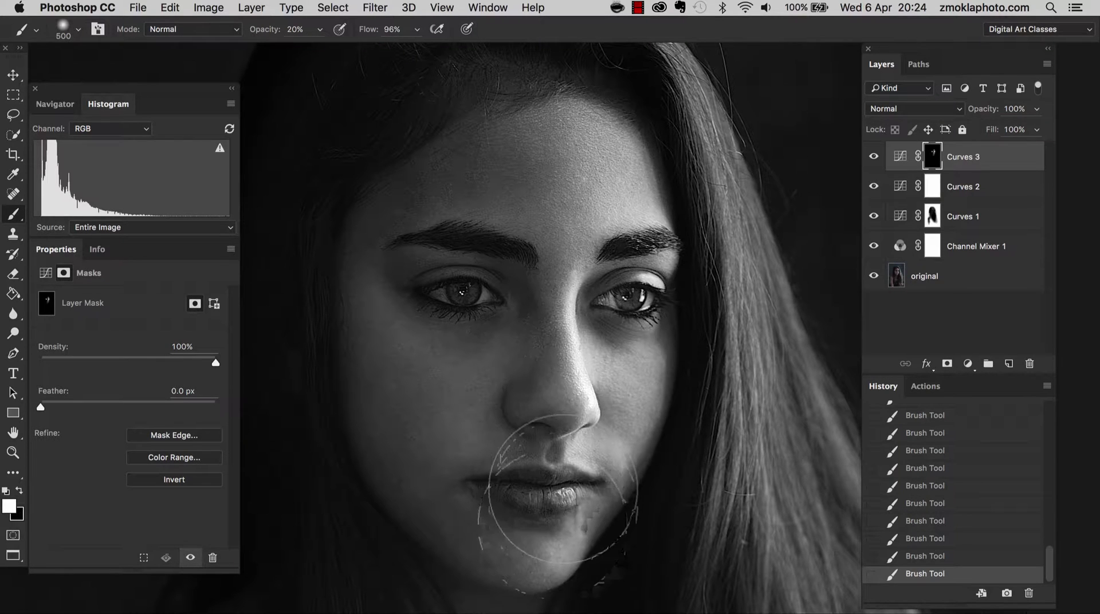
- Extend the Curves 3 mask painting over the face and the lit long hair at 20% opacity, using 500 to 700 px brushes
{"action": "key", "text": "super+minus"}
{"action": "key", "text": "bracketright"}
{"action": "key", "text": "bracketright"}
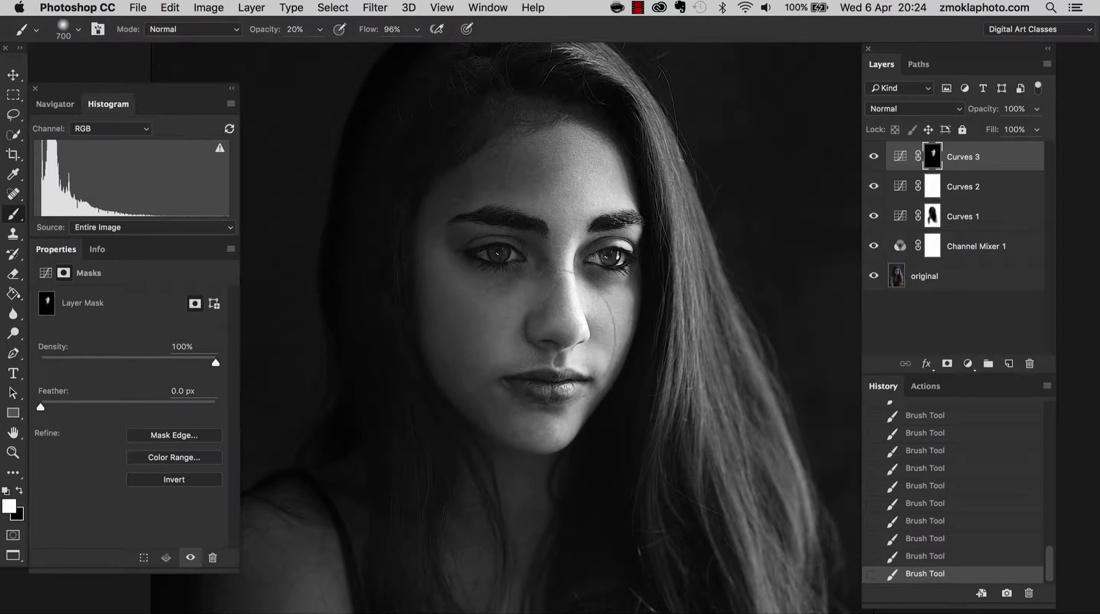
{"action": "scroll", "coordinate": [602, 418], "scroll_direction": "down", "scroll_amount": 5}
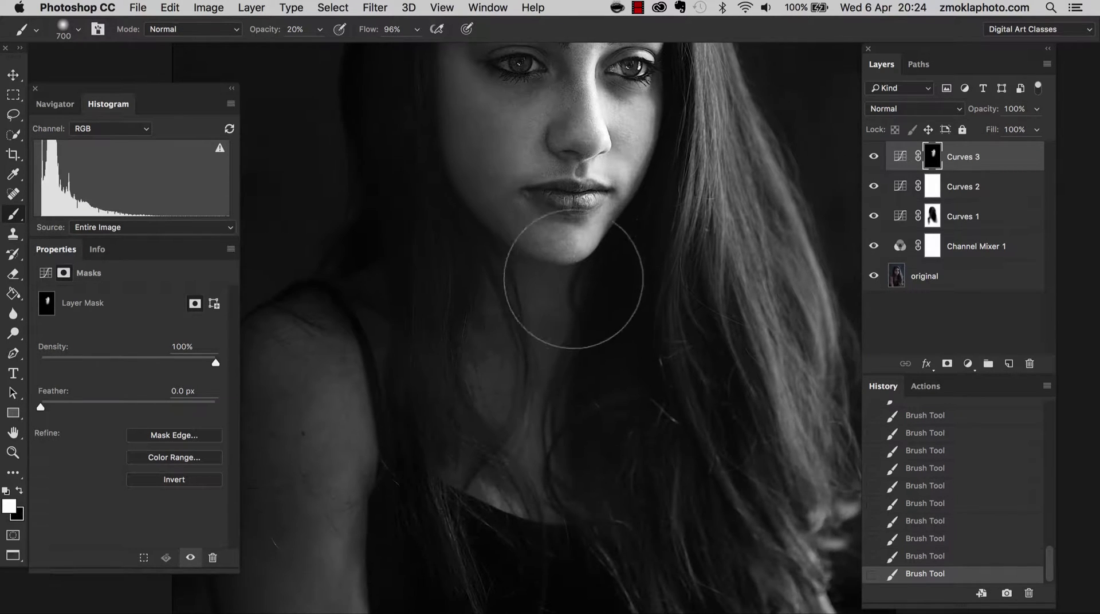
{"action": "key", "text": "super+minus"}
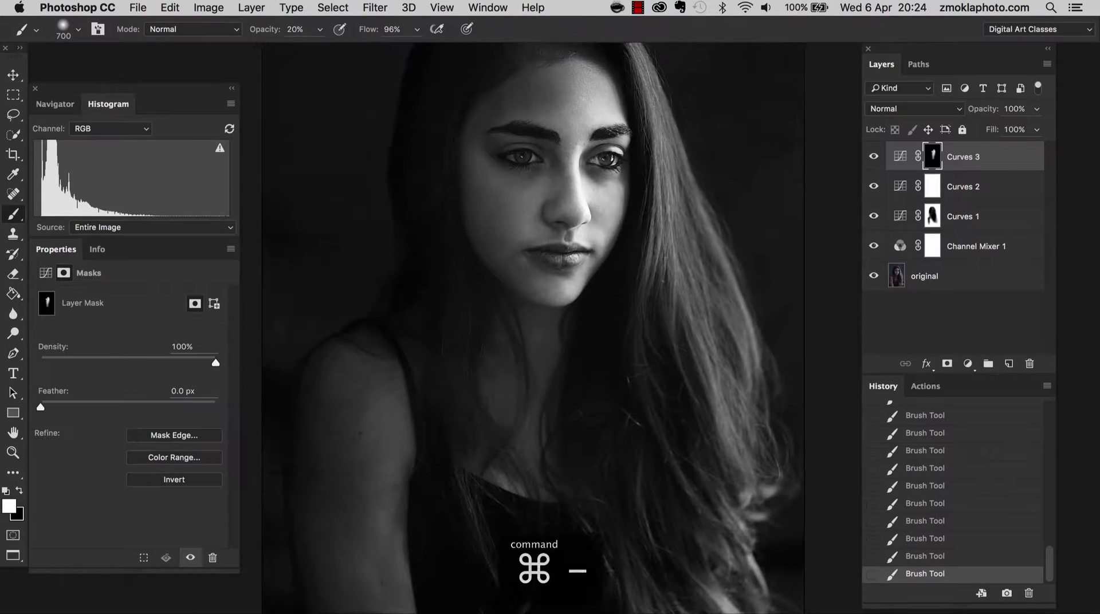
{"action": "key", "text": "bracketleft"}
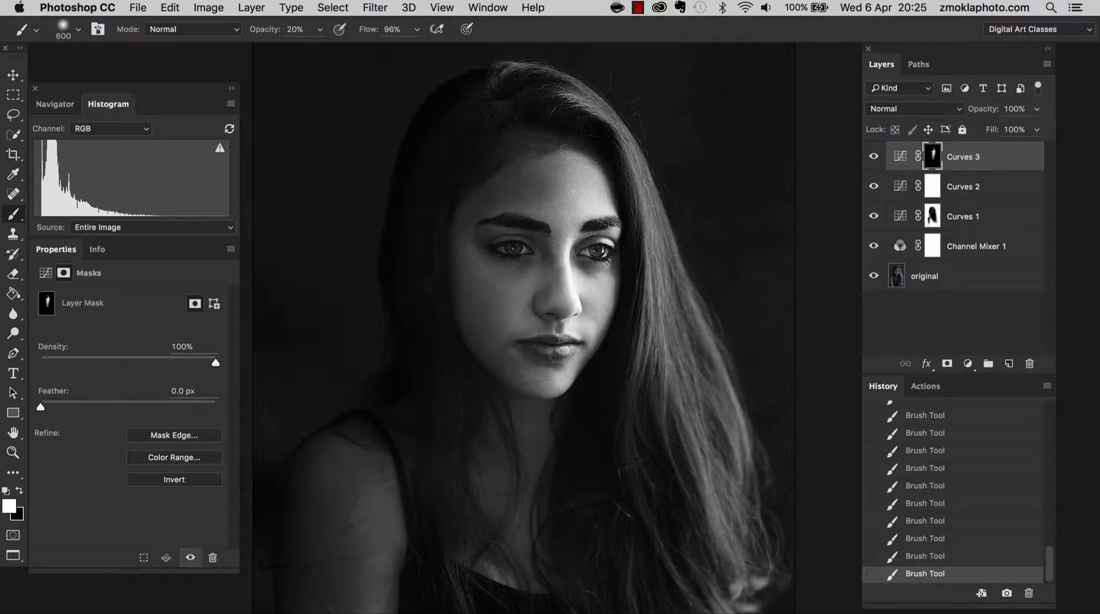
{"action": "left_click_drag", "start_coordinate": [668, 352], "coordinate": [690, 430]}
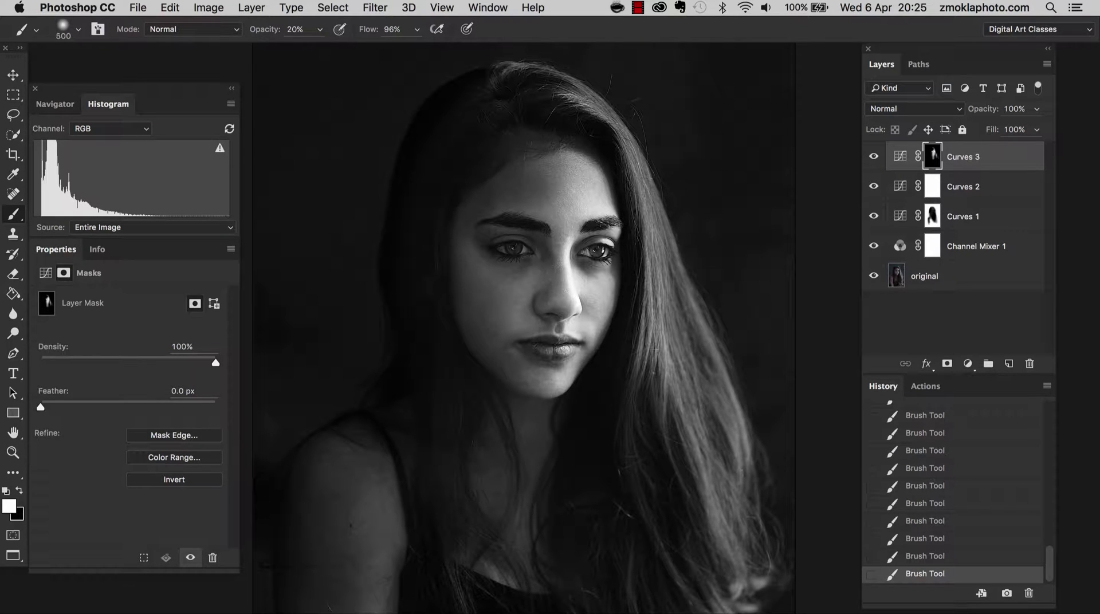
- Brighten the lower lengths of hair on the Curves 3 mask, enlarging the brush to 800 px
{"action": "scroll", "coordinate": [529, 329], "scroll_direction": "down", "scroll_amount": 5}
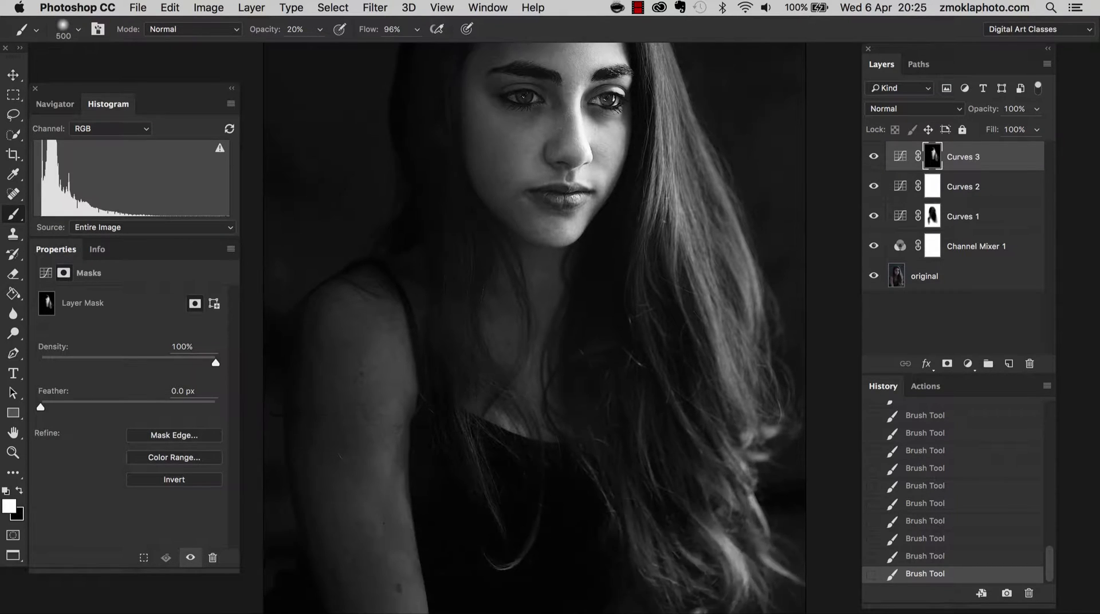
{"action": "key", "text": "]"}
{"action": "key", "text": "]"}
{"action": "key", "text": "]"}
{"action": "key", "text": "]"}
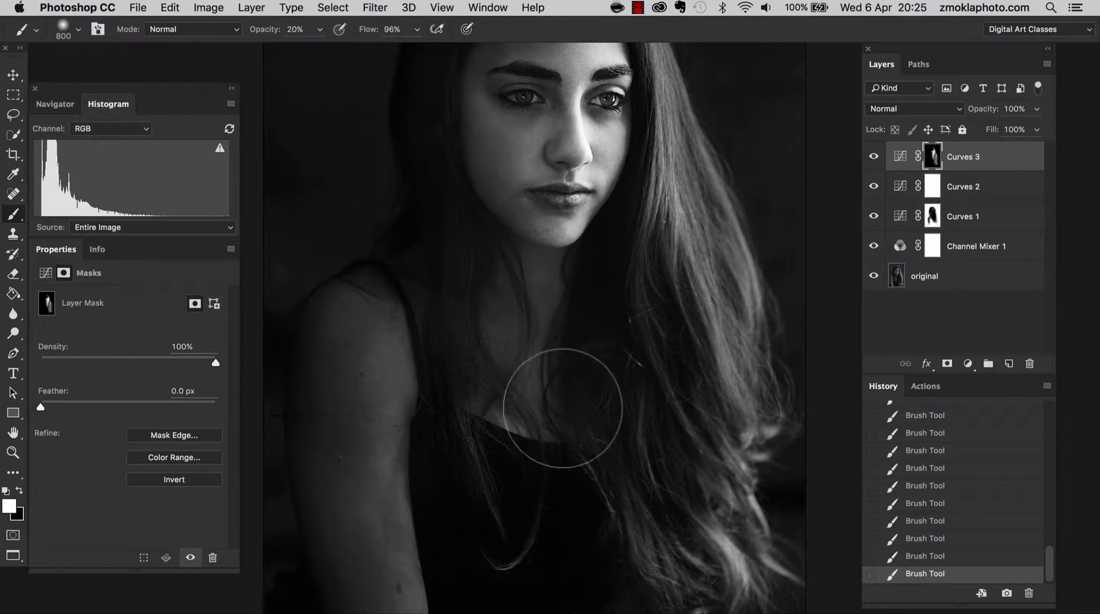
- Compare the whole portrait with and without the Curves 3 adjustment
{"action": "scroll", "coordinate": [601, 210], "scroll_direction": "up", "scroll_amount": 7}
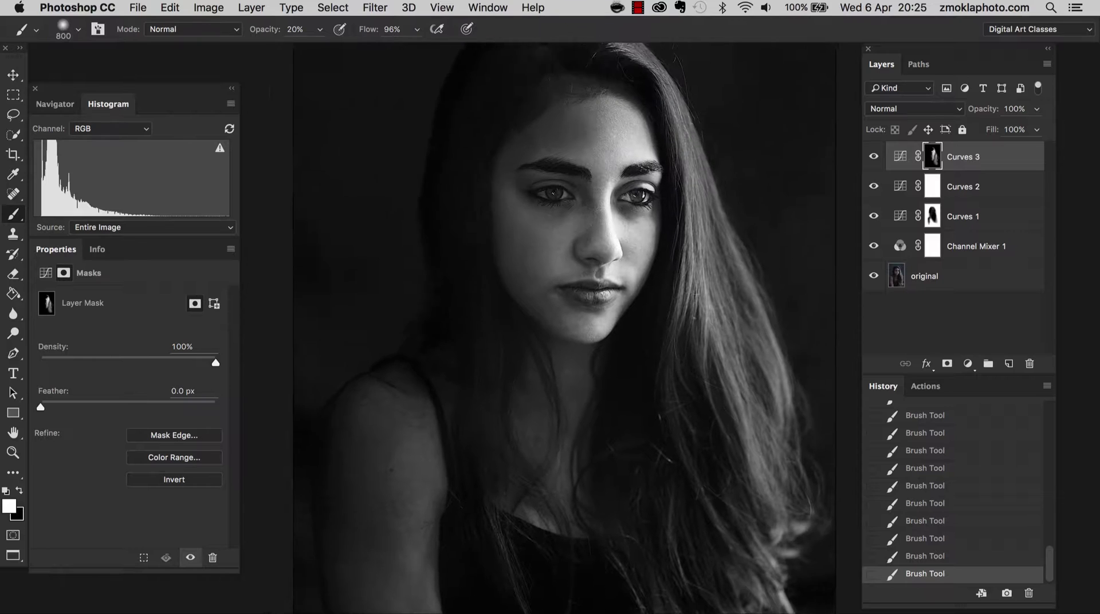
{"action": "left_click", "coordinate": [874, 156]}
{"action": "left_click", "coordinate": [874, 156]}
{"action": "left_click", "coordinate": [874, 157]}
{"action": "left_click", "coordinate": [874, 157]}
- Reduce the brush to 300 px and refine the Curves 3 mask around the shadowed-side eye at 20% opacity
{"action": "key", "text": "super+equal"}
{"action": "key", "text": "super+equal"}
{"action": "key", "text": "super+equal"}
{"action": "scroll", "coordinate": [564, 327], "scroll_direction": "up", "scroll_amount": 5}
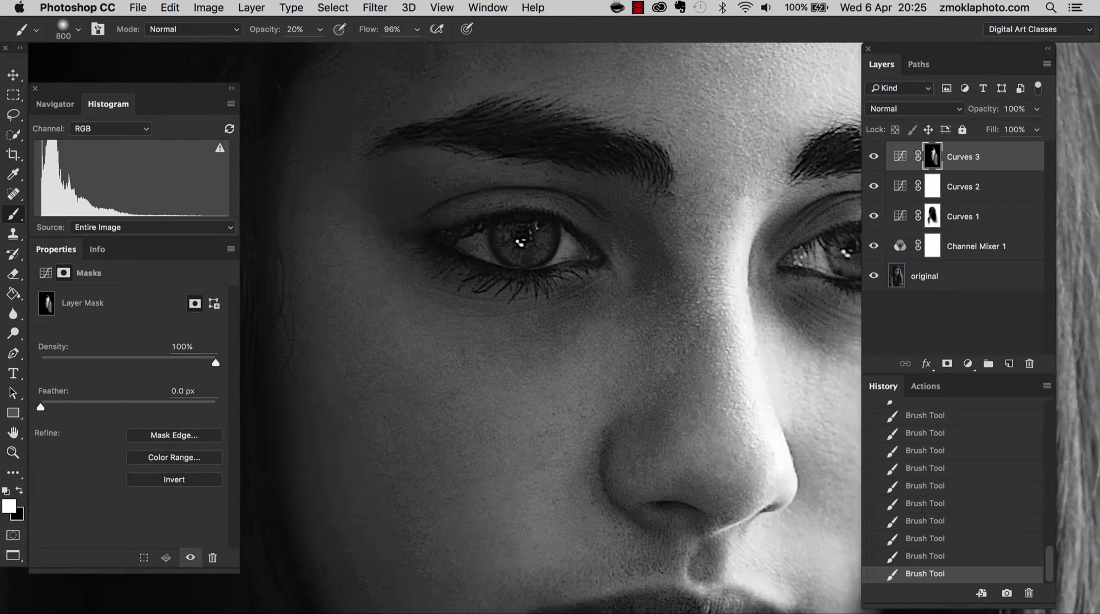
{"action": "key", "text": "bracketleft"}
{"action": "key", "text": "bracketleft"}
{"action": "key", "text": "bracketleft"}
{"action": "key", "text": "bracketleft"}
{"action": "key", "text": "bracketleft"}
{"action": "key", "text": "bracketleft"}
{"action": "key", "text": "bracketright"}
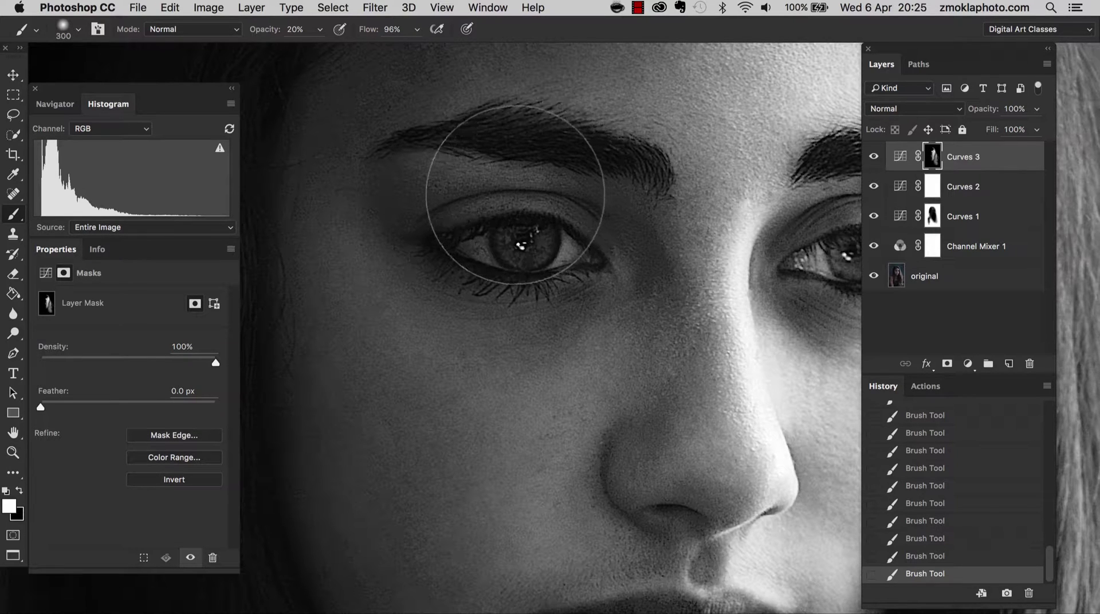
- Strengthen the brightening around the shadowed-side eye and brow at 70% opacity with 200 and 300 px brushes
{"action": "key", "text": "7"}
{"action": "key", "text": "bracketleft"}
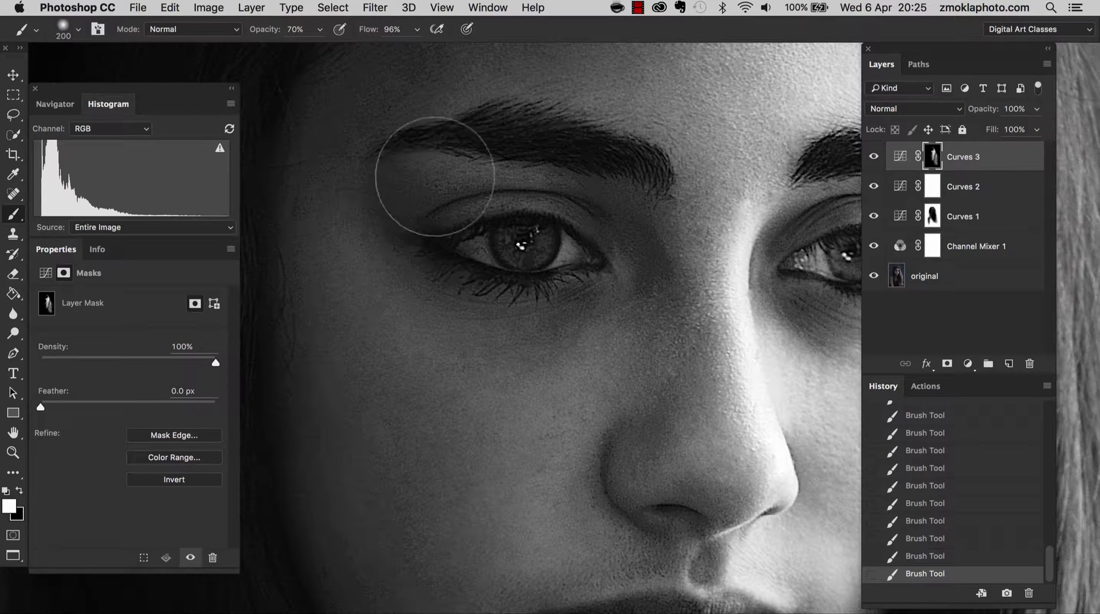
{"action": "key", "text": "bracketright"}
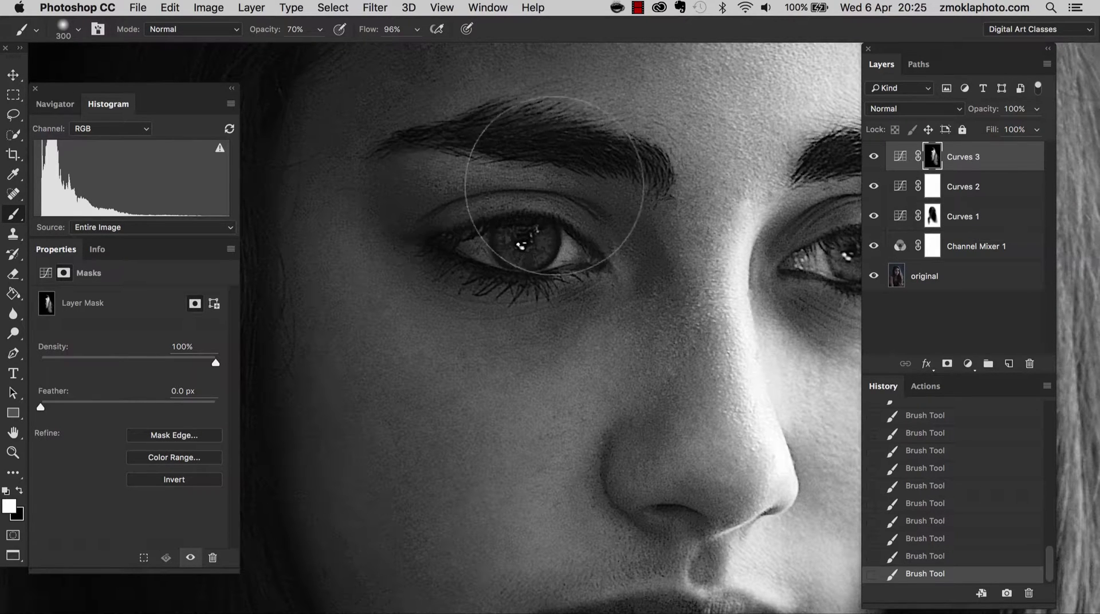
{"action": "key", "text": "super+bracketleft"}
{"action": "key", "text": "super+equal"}
{"action": "key", "text": "super+bracketright"}
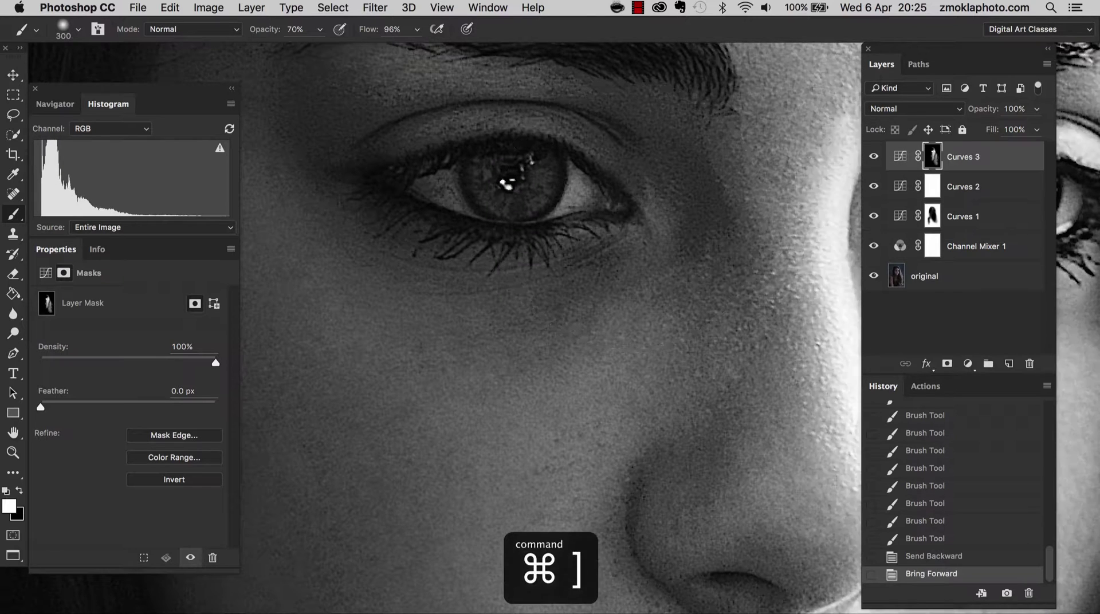
- Paint the Curves 3 mask over the hair at the crown and down its darker side at 70% opacity
{"action": "key", "text": "super+minus"}
{"action": "key", "text": "super+minus"}
{"action": "scroll", "coordinate": [551, 328], "scroll_direction": "up", "scroll_amount": 3}
{"action": "scroll", "coordinate": [562, 154], "scroll_direction": "left", "scroll_amount": 4}
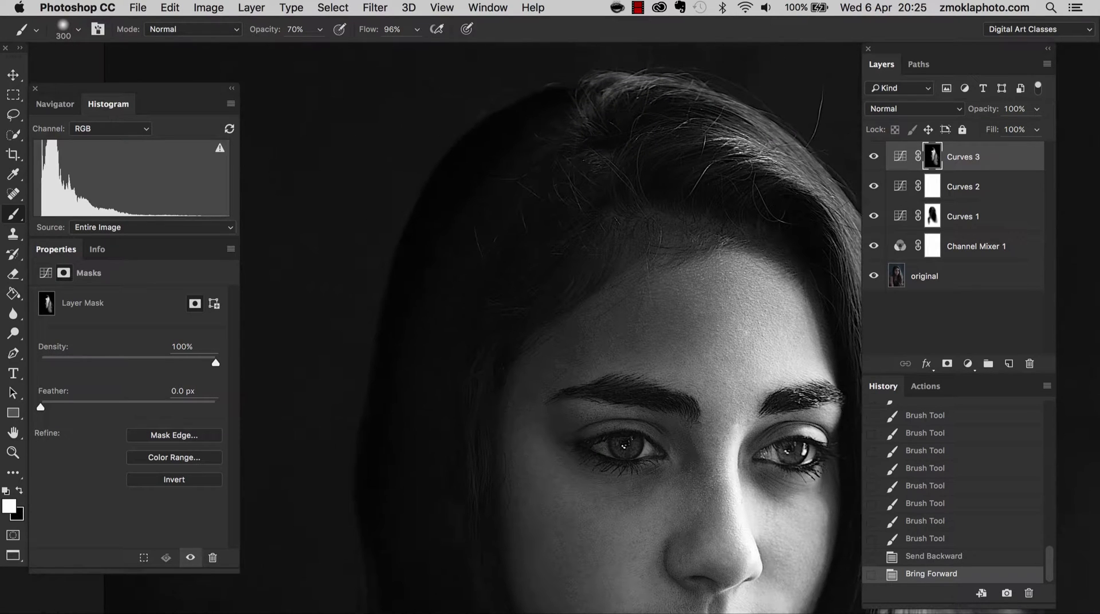
{"action": "key", "text": "bracketright"}
{"action": "key", "text": "bracketright"}
{"action": "mouse_move", "coordinate": [564, 170]}
{"action": "left_mouse_down"}
{"action": "mouse_move", "coordinate": [534, 195]}
{"action": "mouse_move", "coordinate": [555, 160]}
{"action": "mouse_move", "coordinate": [522, 191]}
{"action": "mouse_move", "coordinate": [571, 147]}
{"action": "mouse_move", "coordinate": [498, 198]}
{"action": "mouse_move", "coordinate": [462, 295]}
{"action": "mouse_move", "coordinate": [468, 365]}
{"action": "left_mouse_up"}
{"action": "key", "text": "bracketleft"}
{"action": "key", "text": "bracketleft"}
{"action": "left_click", "coordinate": [557, 160]}
- Continue brushing the Curves 3 mask over the upper hair, hairline and face with a 500 px brush at 70% opacity
{"action": "key", "text": "bracketright"}
{"action": "key", "text": "bracketright"}
{"action": "left_click_drag", "start_coordinate": [654, 261], "coordinate": [525, 225]}
{"action": "mouse_move", "coordinate": [659, 215]}
{"action": "left_mouse_down"}
{"action": "mouse_move", "coordinate": [677, 280]}
{"action": "mouse_move", "coordinate": [651, 284]}
{"action": "left_mouse_up"}
{"action": "left_click_drag", "start_coordinate": [674, 435], "coordinate": [631, 244]}
{"action": "left_click", "coordinate": [618, 315]}
{"action": "left_click", "coordinate": [605, 353]}
{"action": "left_click", "coordinate": [573, 252]}
{"action": "left_click_drag", "start_coordinate": [567, 435], "coordinate": [619, 467]}
{"action": "scroll", "coordinate": [619, 467], "scroll_direction": "down", "scroll_amount": 5}
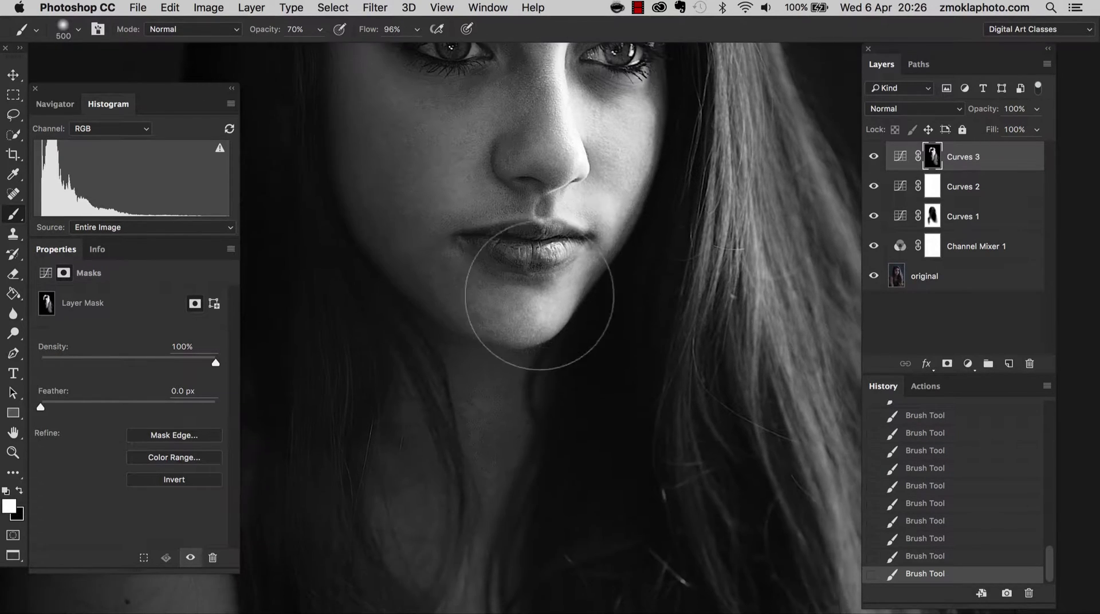
- Reduce the brush to 300 px and undo the last stroke on the Curves 3 mask
{"action": "scroll", "coordinate": [536, 280], "scroll_direction": "up", "scroll_amount": 5}
{"action": "key", "text": "super+minus"}
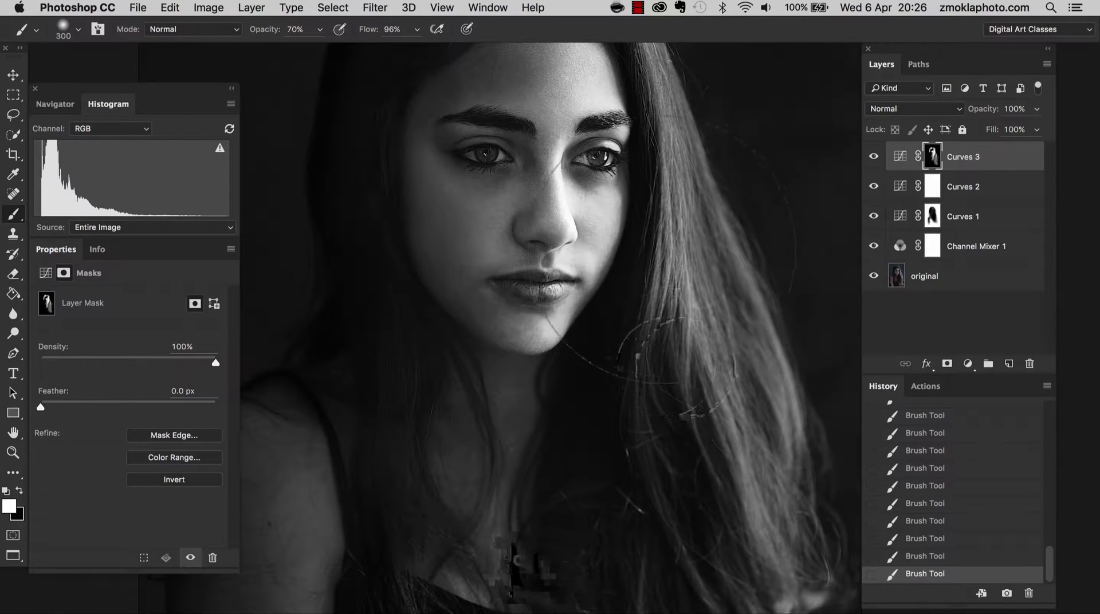
{"action": "key", "text": "bracketleft"}
{"action": "key", "text": "bracketleft"}
{"action": "scroll", "coordinate": [516, 327], "scroll_direction": "right", "scroll_amount": 3}
{"action": "scroll", "coordinate": [516, 327], "scroll_direction": "up", "scroll_amount": 2}
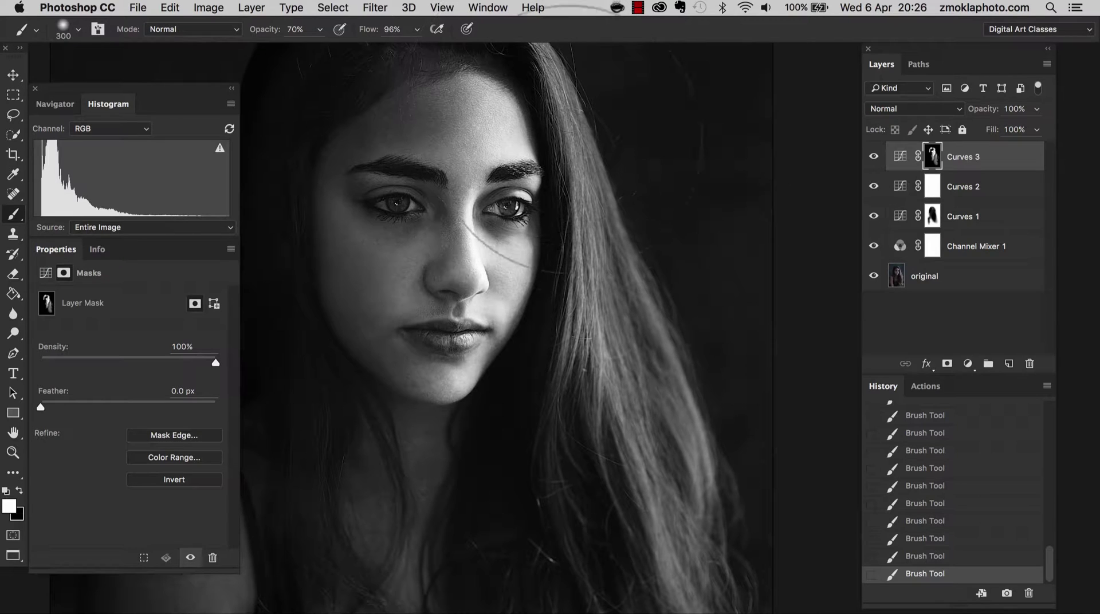
{"action": "key", "text": "super+z"}
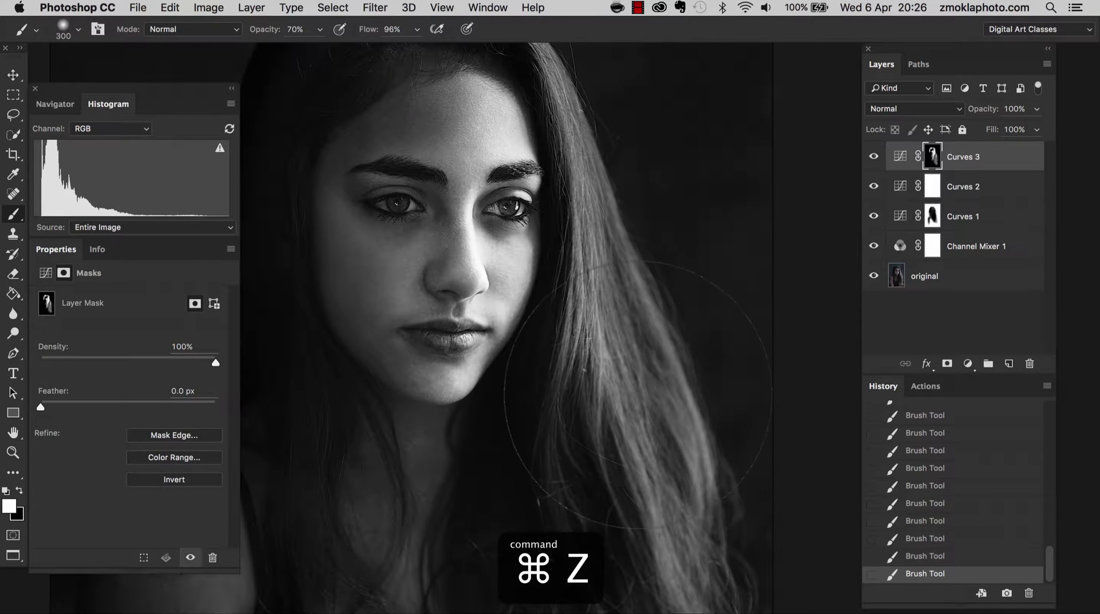
- Brush gently over the lit long hair on the Curves 3 mask at 20% opacity, enlarging the brush up to 500 px
{"action": "key", "text": "super+minus"}
{"action": "key", "text": "super+minus"}
{"action": "scroll", "coordinate": [445, 328], "scroll_direction": "down", "scroll_amount": 1}
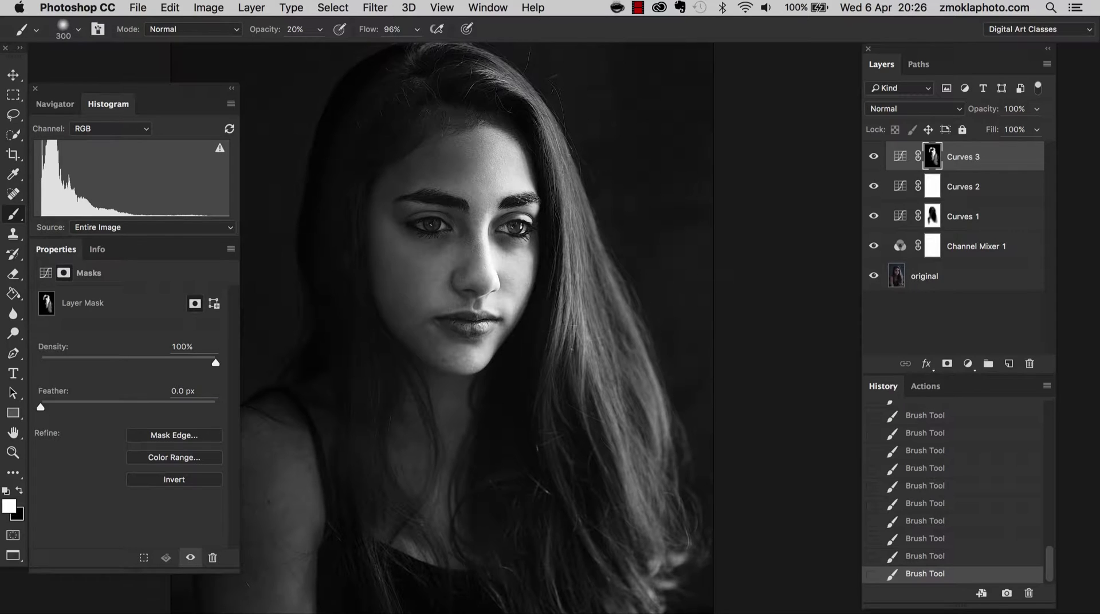
{"action": "key", "text": "bracketright"}
{"action": "key", "text": "bracketright"}
{"action": "key", "text": "bracketright"}
{"action": "key", "text": "bracketright"}
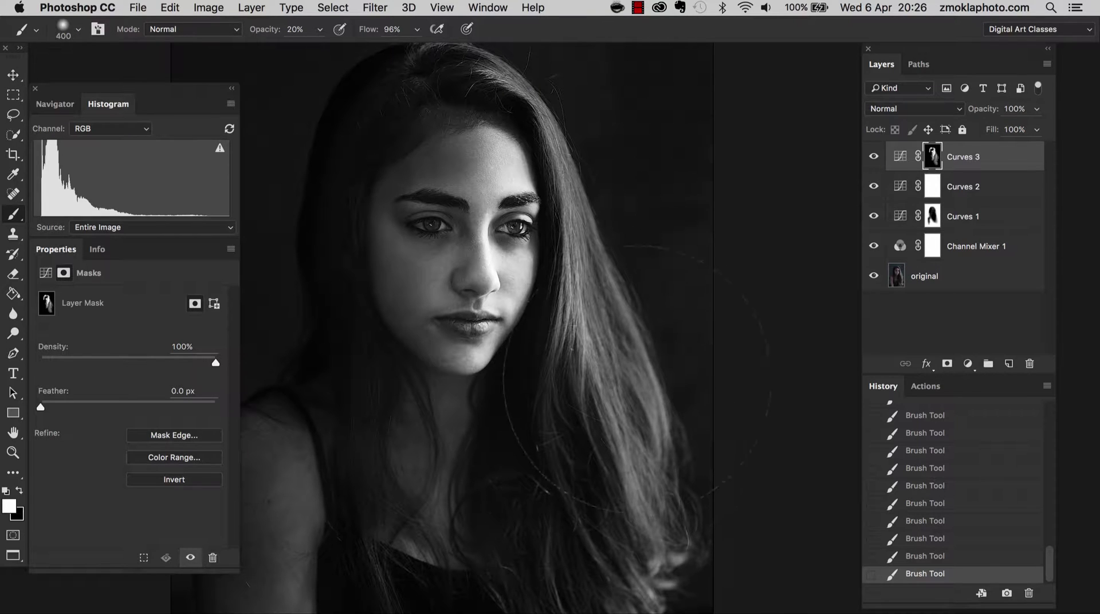
{"action": "scroll", "coordinate": [468, 326], "scroll_direction": "down", "scroll_amount": 5}
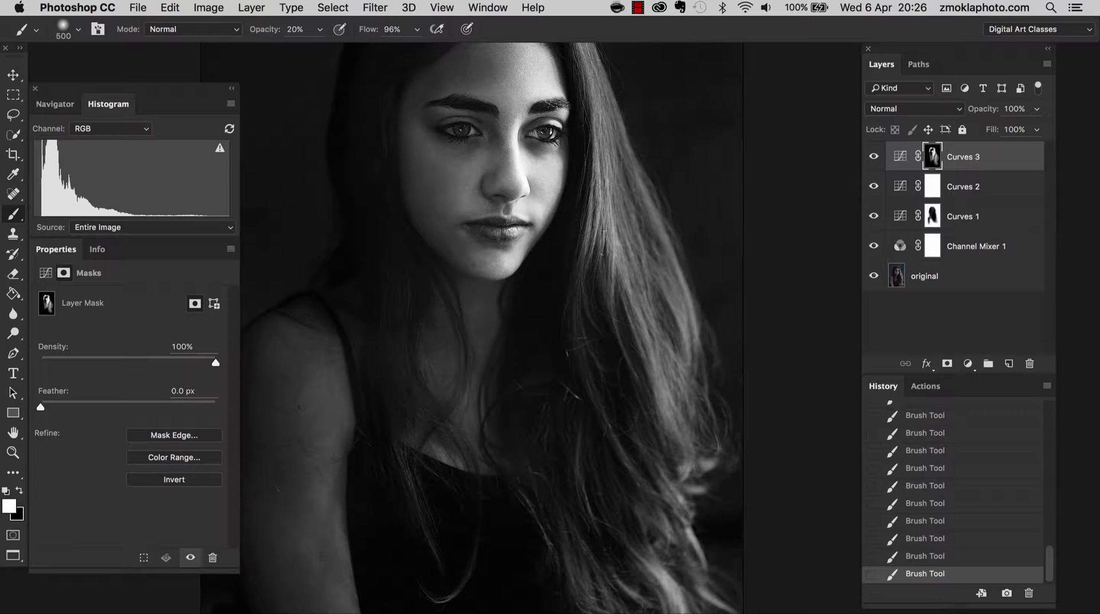
- Examine the hair, eyes, crown and face up close, and review the brightening on the full portrait
{"action": "key", "text": "super+equal"}
{"action": "key", "text": "super+equal"}
{"action": "key", "text": "super+equal"}
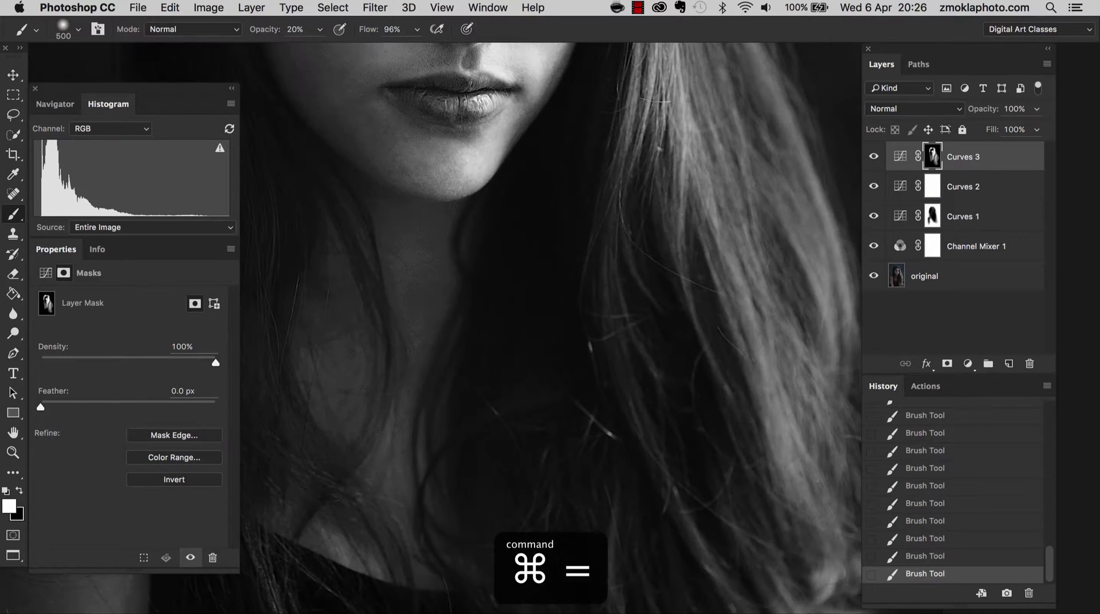
{"action": "scroll", "coordinate": [678, 173], "scroll_direction": "up", "scroll_amount": 8}
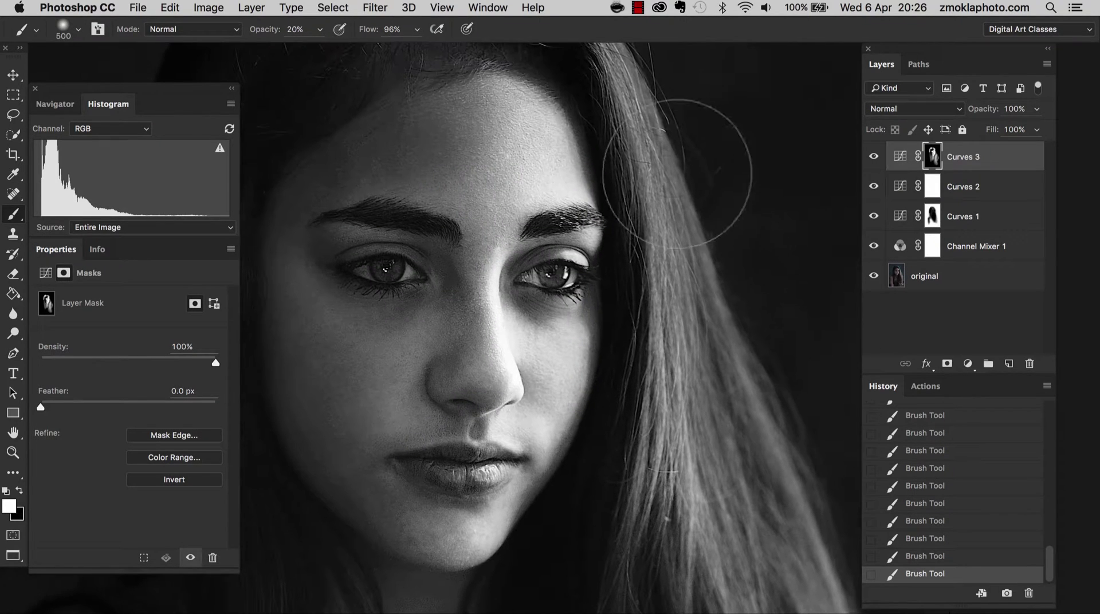
{"action": "key", "text": "bracketleft"}
{"action": "key", "text": "bracketleft"}
{"action": "key", "text": "bracketleft"}
{"action": "key", "text": "bracketleft"}
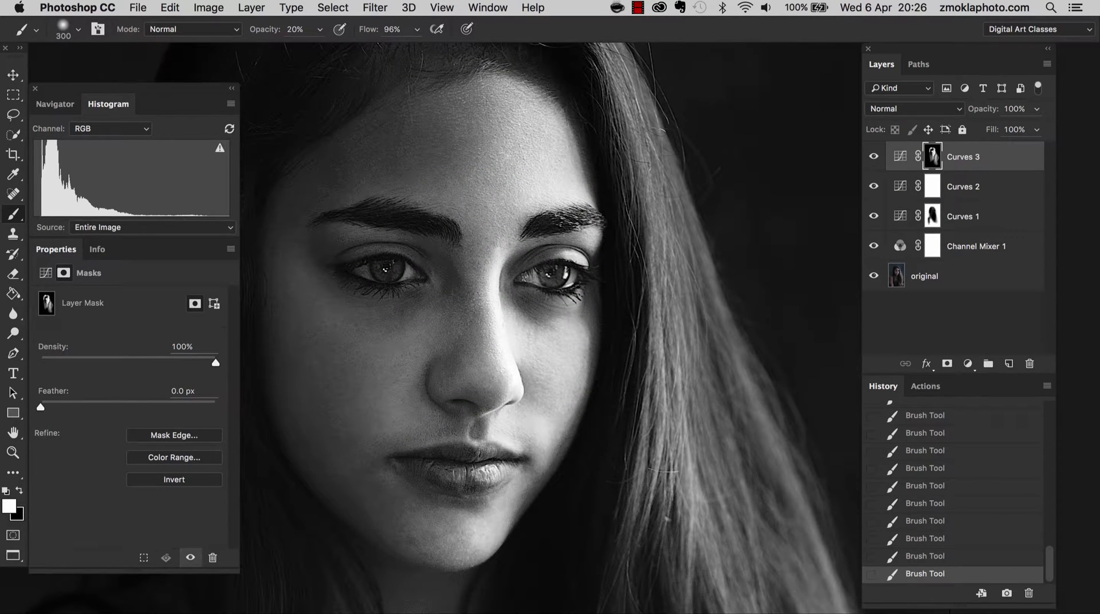
{"action": "scroll", "coordinate": [550, 328], "scroll_direction": "up", "scroll_amount": 3}
{"action": "scroll", "coordinate": [550, 328], "scroll_direction": "left", "scroll_amount": 3}
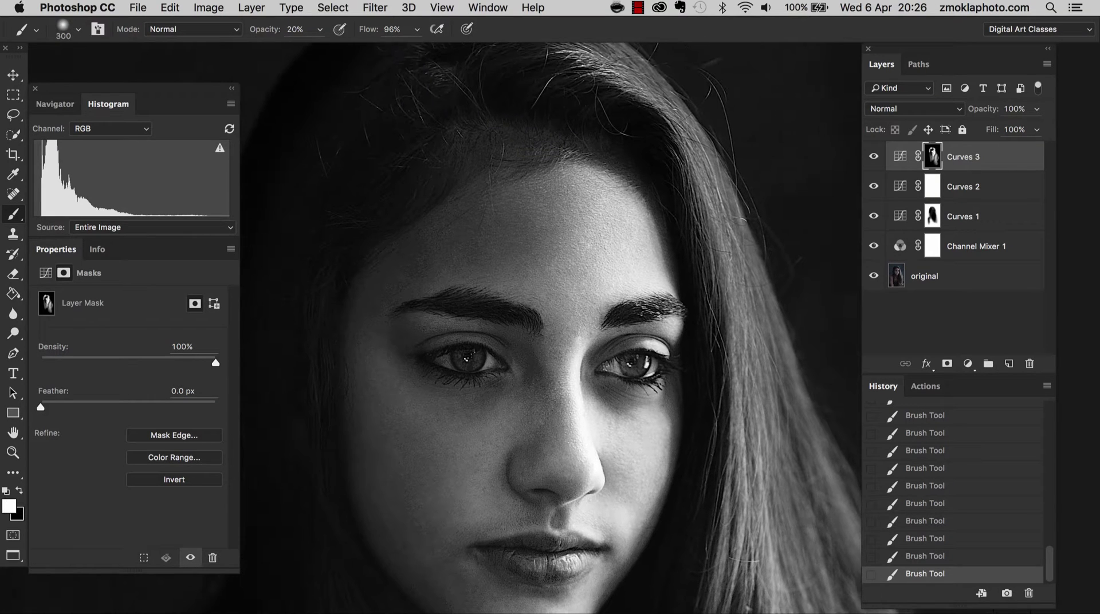
{"action": "scroll", "coordinate": [550, 327], "scroll_direction": "up", "scroll_amount": 8}
{"action": "scroll", "coordinate": [550, 327], "scroll_direction": "left", "scroll_amount": 5}
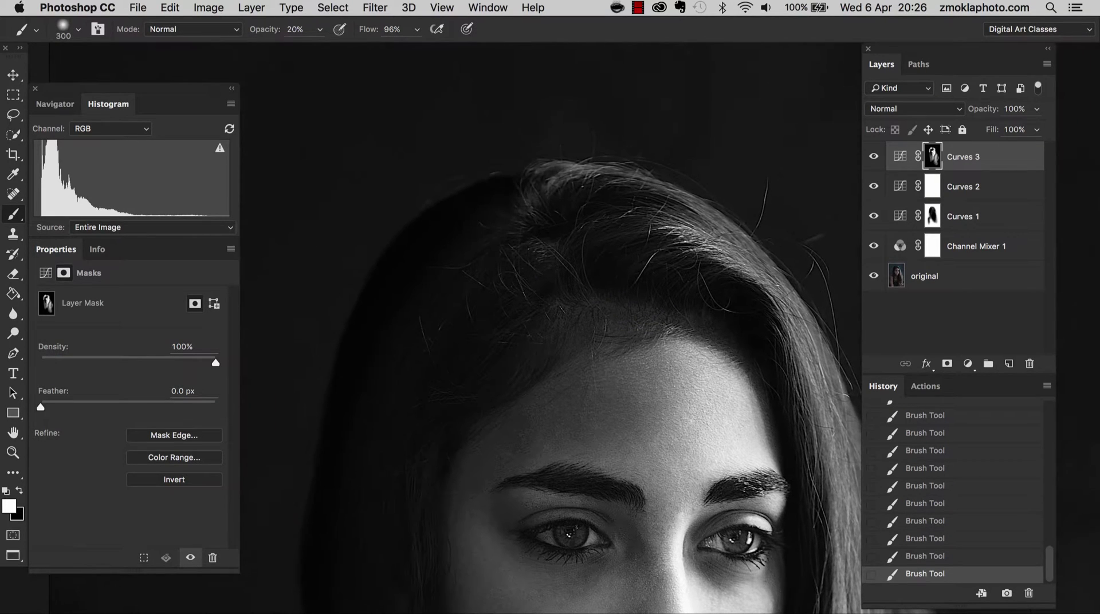
{"action": "scroll", "coordinate": [550, 327], "scroll_direction": "down", "scroll_amount": 15}
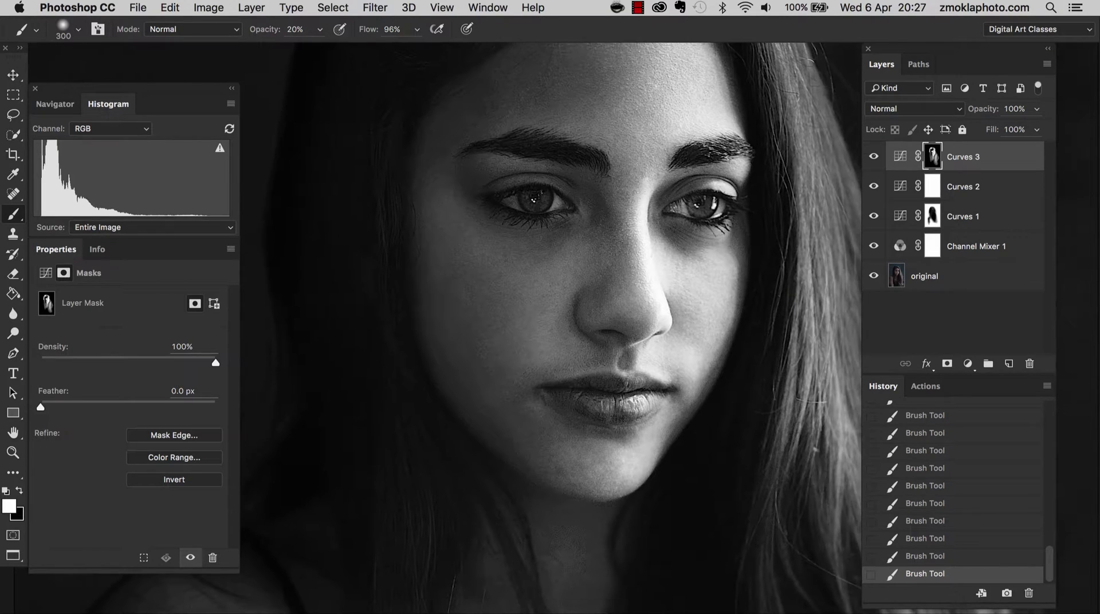
{"action": "key", "text": "super+minus"}
{"action": "key", "text": "super+minus"}
{"action": "key", "text": "super+minus"}
{"action": "key", "text": "super+minus"}
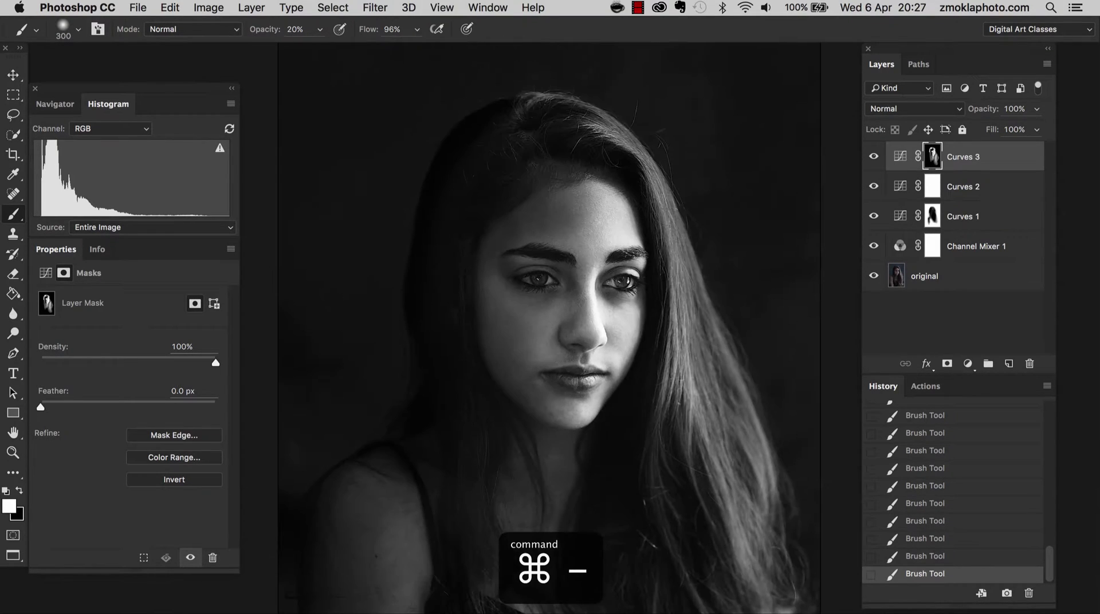
{"action": "scroll", "coordinate": [549, 329], "scroll_direction": "down", "scroll_amount": 3}
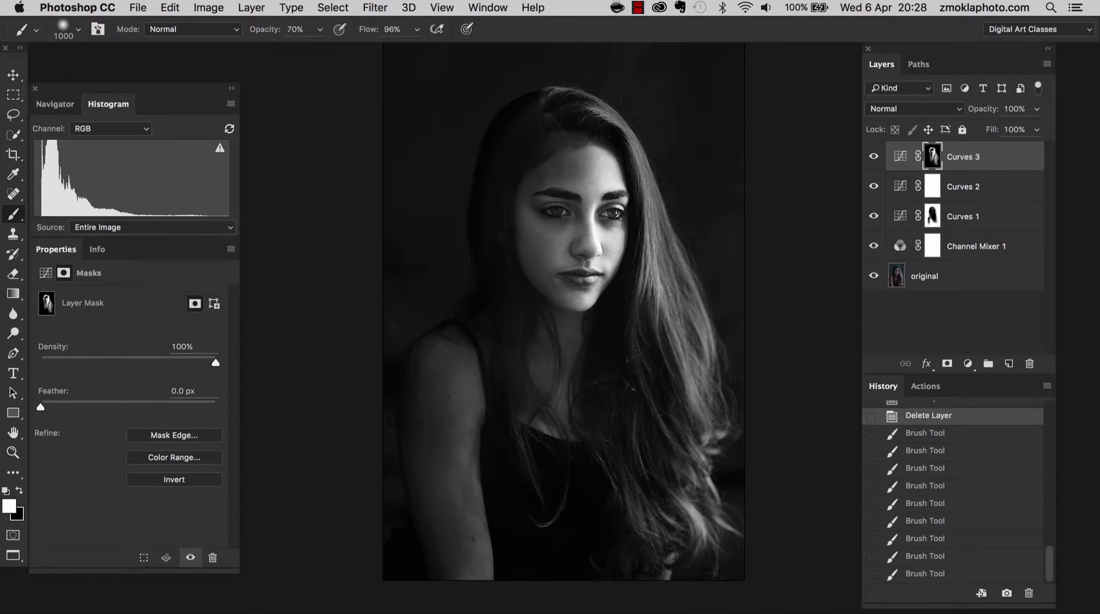
- Check the visibility of the Curves 1 adjustment and make it the active layer
{"action": "left_click", "coordinate": [874, 216]}
{"action": "left_click", "coordinate": [968, 216]}
{"action": "scroll", "coordinate": [584, 395], "scroll_direction": "down", "scroll_amount": 2}
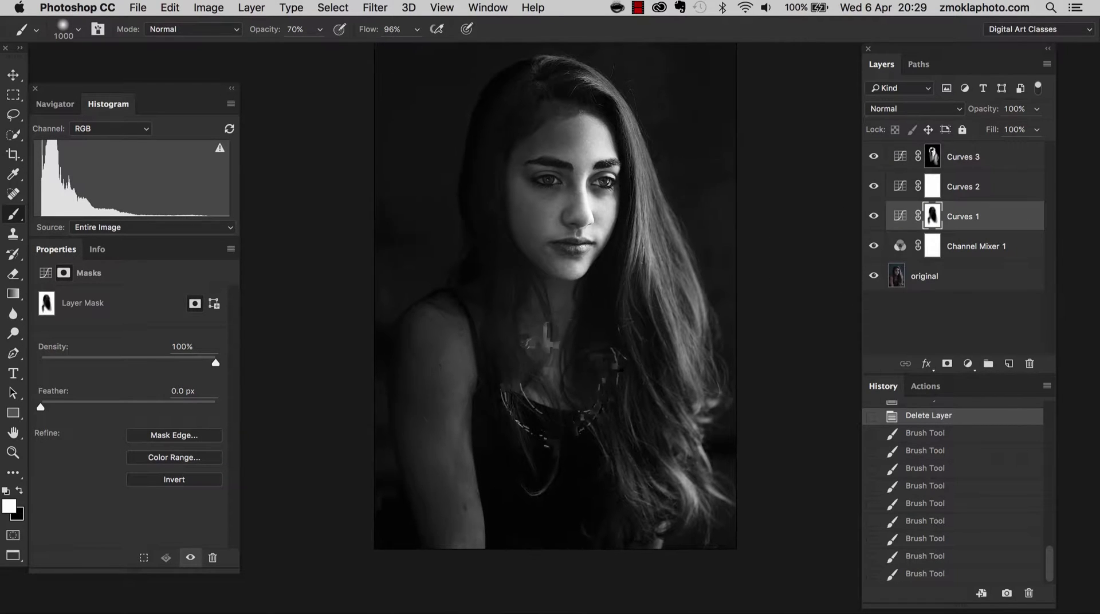
- Paint black over the hair beside the shoulder on the Curves 1 mask at 70% opacity, and reduce the brush to 500 px
{"action": "key", "text": "x"}
{"action": "key", "text": "bracketright"}
{"action": "key", "text": "bracketright"}
{"action": "left_click", "coordinate": [474, 336]}
{"action": "key", "text": "bracketleft"}
{"action": "key", "text": "bracketleft"}
{"action": "key", "text": "bracketleft"}
{"action": "key", "text": "bracketleft"}
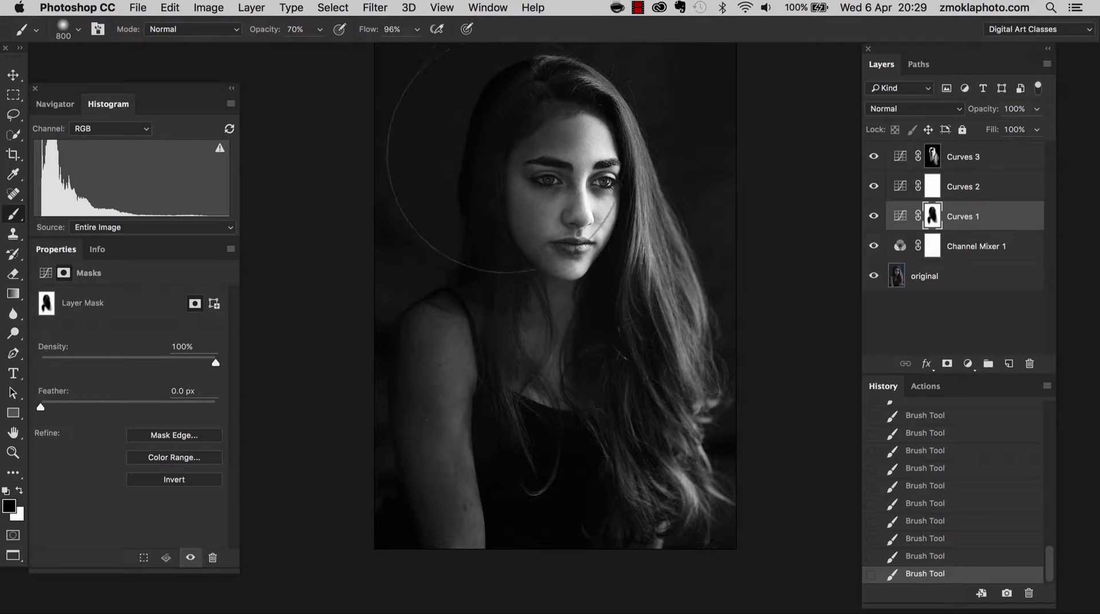
- Examine the face, crown and long hair up close, and review the tones on the full portrait
{"action": "key", "text": "super+equal"}
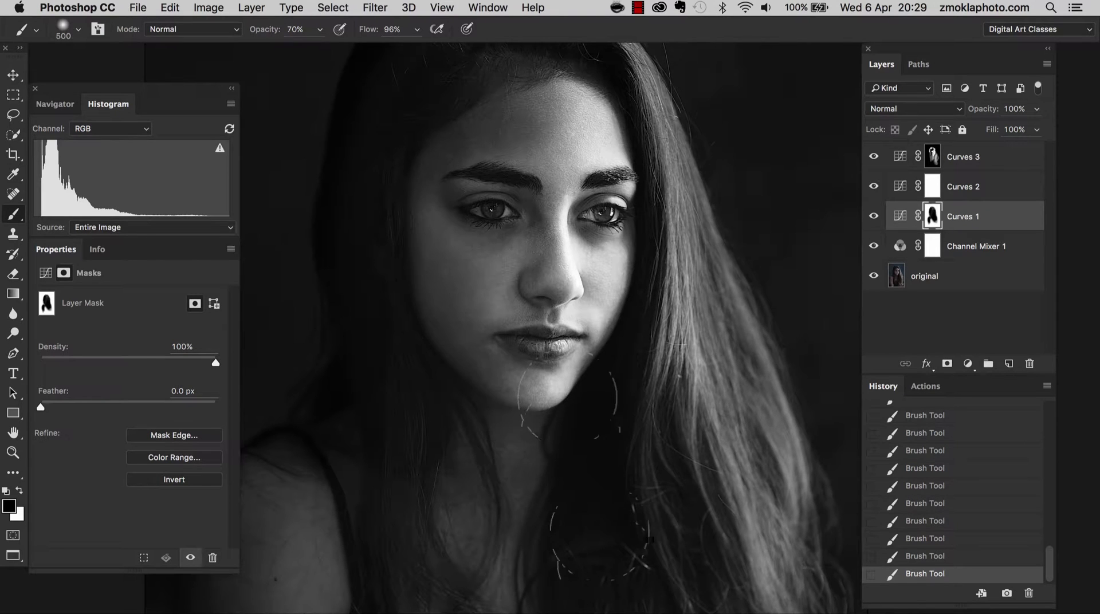
{"action": "scroll", "coordinate": [599, 536], "scroll_direction": "up", "scroll_amount": 4}
{"action": "scroll", "coordinate": [599, 536], "scroll_direction": "left", "scroll_amount": 4}
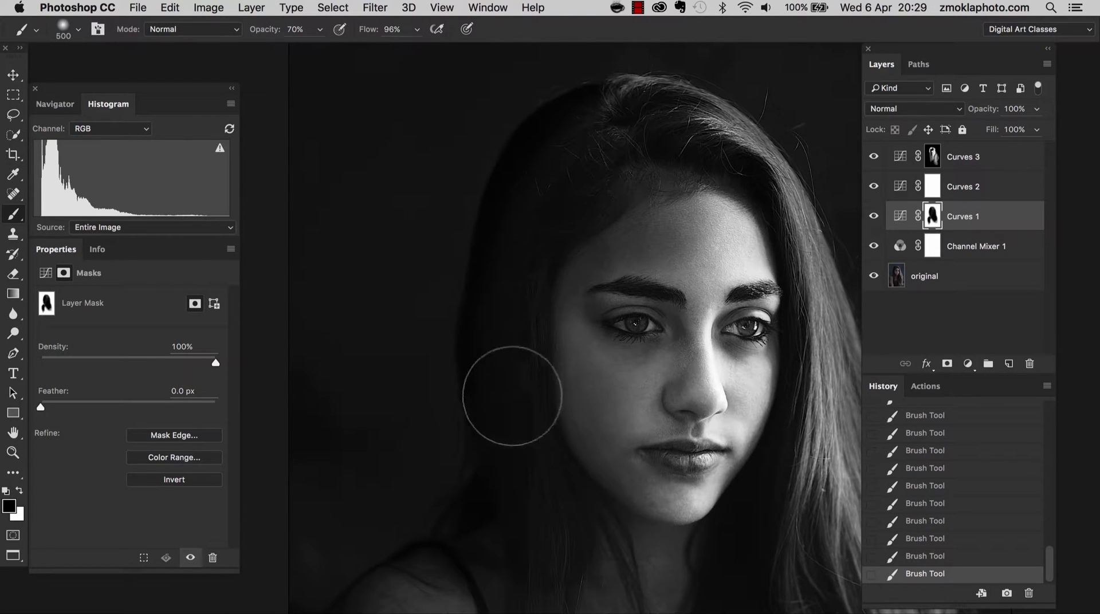
{"action": "scroll", "coordinate": [533, 442], "scroll_direction": "down", "scroll_amount": 5}
{"action": "scroll", "coordinate": [533, 442], "scroll_direction": "right", "scroll_amount": 3}
{"action": "key", "text": "super+minus"}
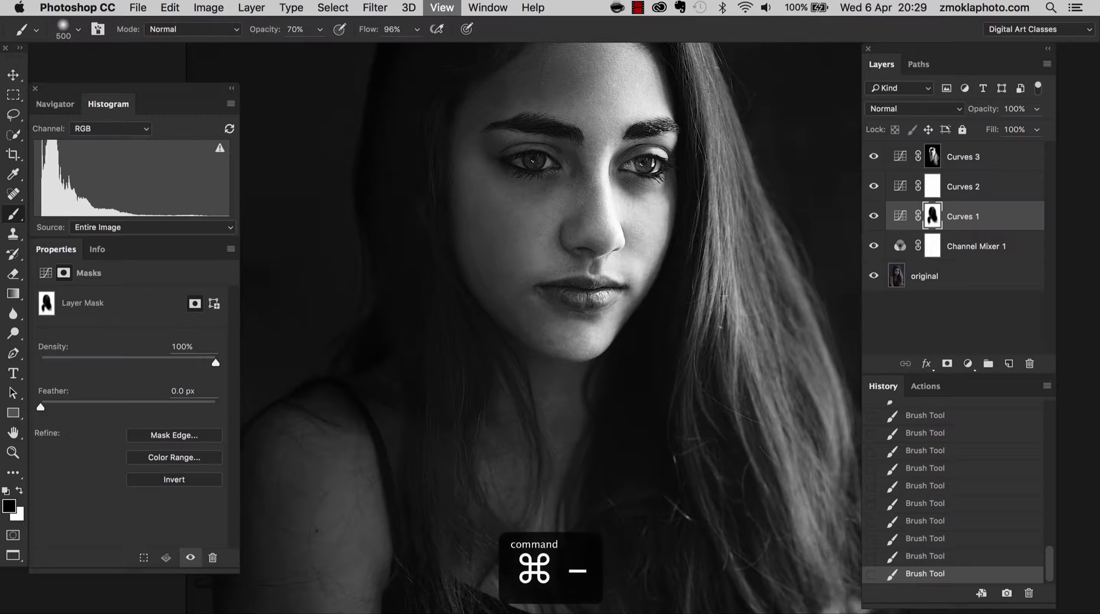
{"action": "key", "text": "super+minus"}
{"action": "scroll", "coordinate": [551, 319], "scroll_direction": "down", "scroll_amount": 3}
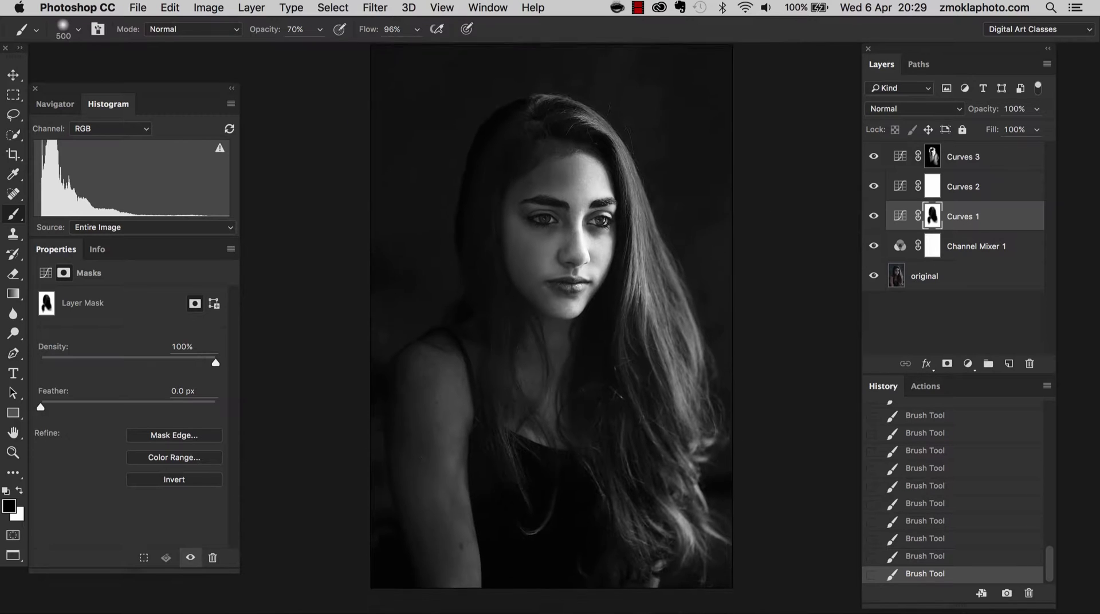
{"action": "scroll", "coordinate": [552, 319], "scroll_direction": "up", "scroll_amount": 1}
{"action": "scroll", "coordinate": [552, 319], "scroll_direction": "left", "scroll_amount": 1}
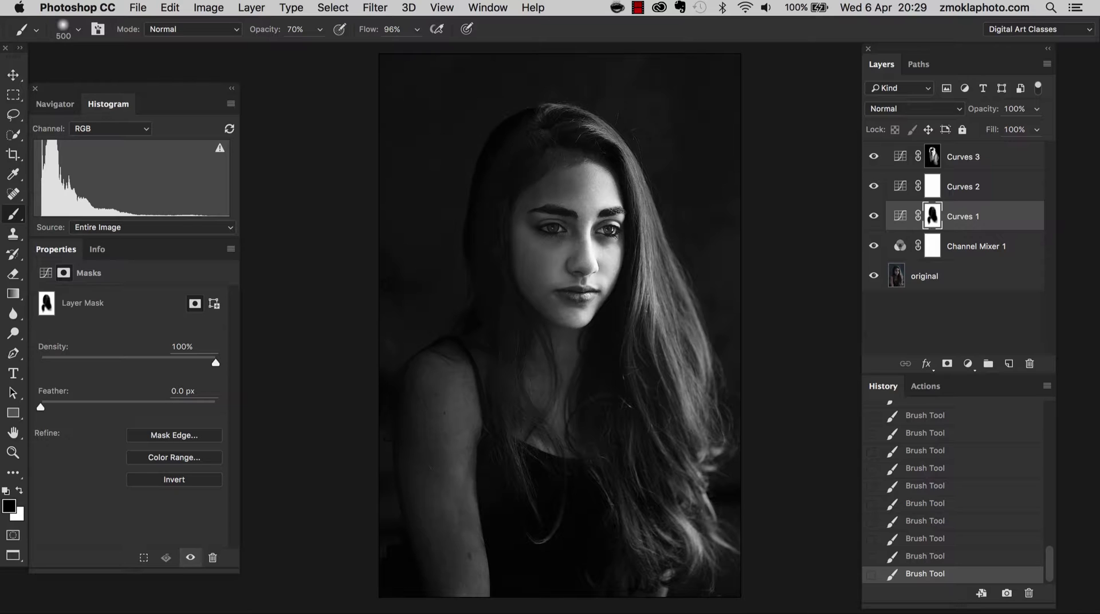
- Create a new layer above Curves 3 and fill it with black using the Paint Bucket
{"action": "left_click", "coordinate": [963, 156]}
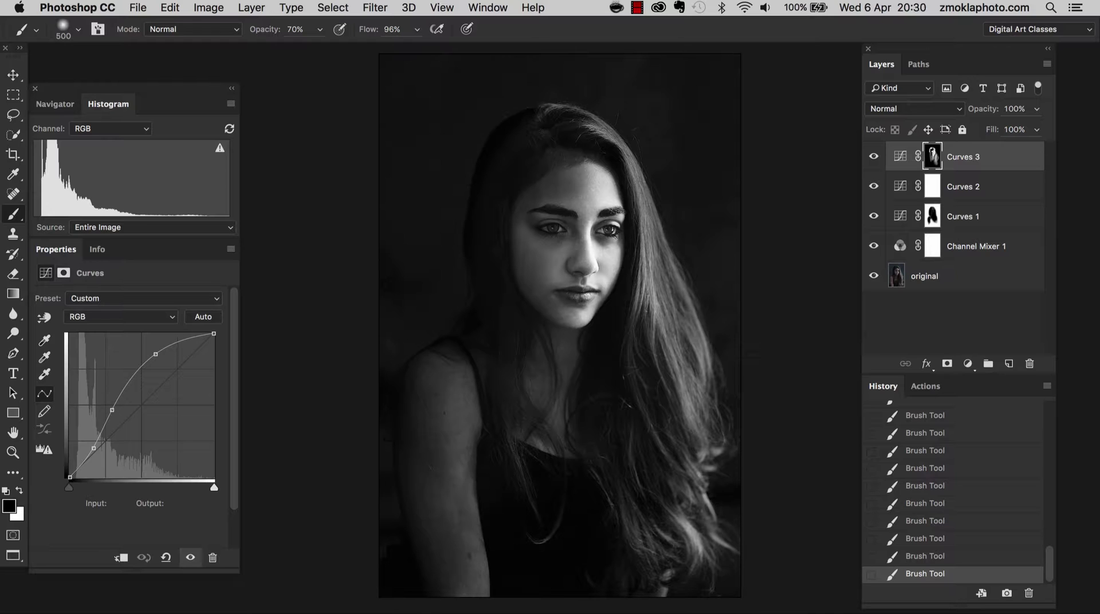
{"action": "key", "text": "shift+super+n"}
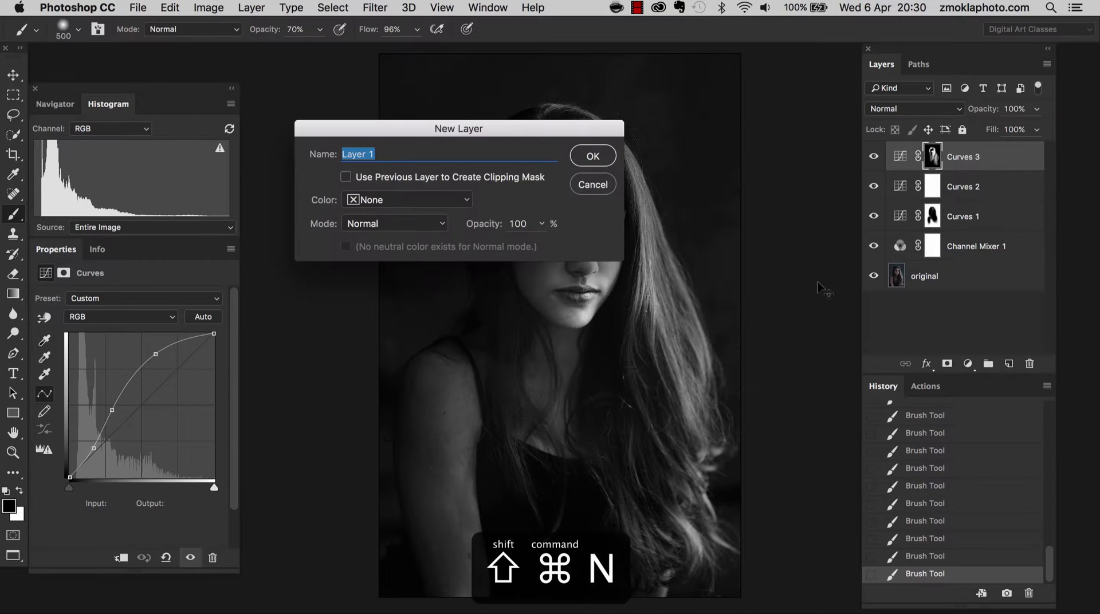
{"action": "key", "text": "Return"}
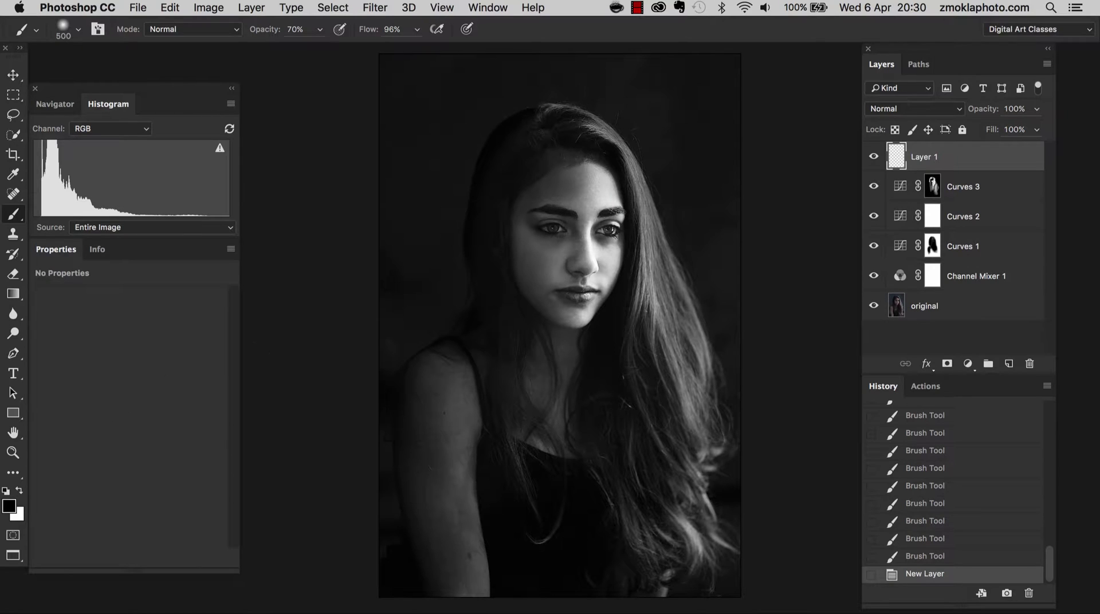
{"action": "left_click", "coordinate": [15, 294]}
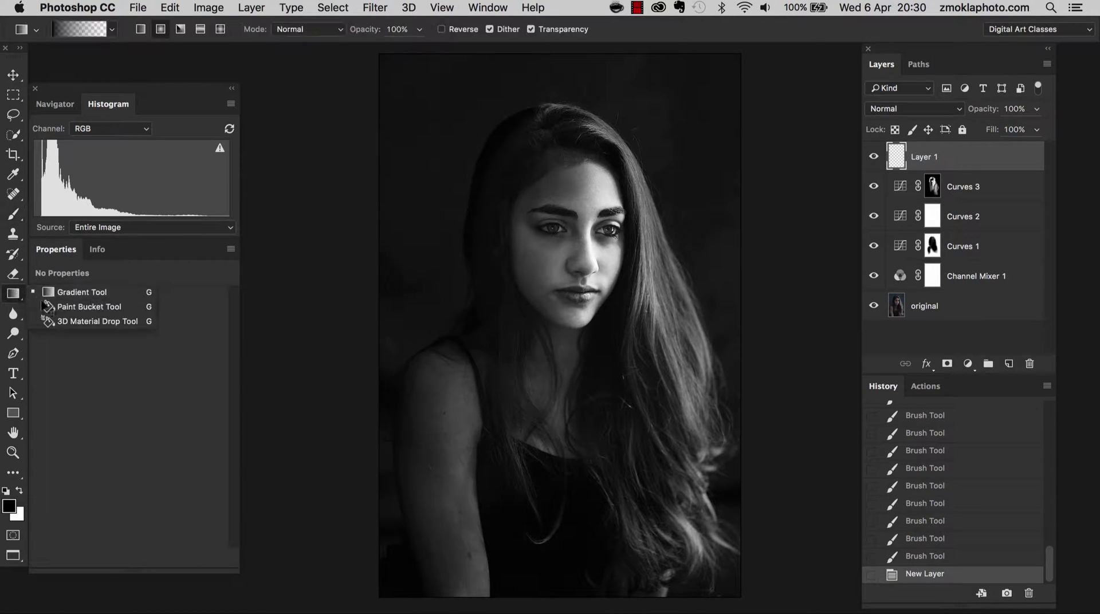
{"action": "left_click", "coordinate": [77, 306]}
{"action": "left_click", "coordinate": [560, 326]}
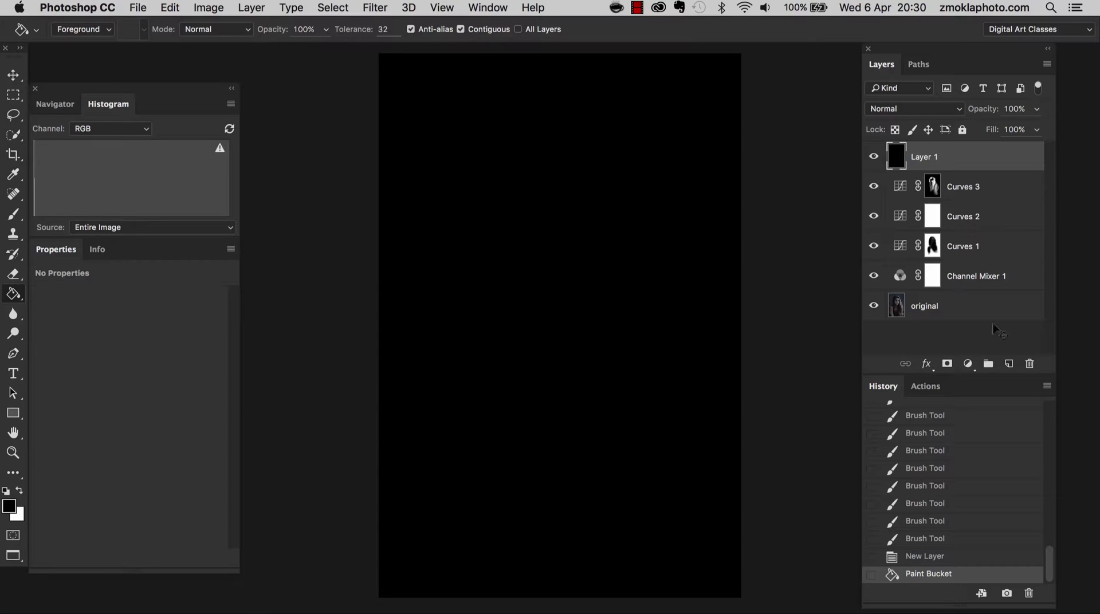
- Add a layer mask to the black layer and invert it to hide the black fill
{"action": "left_click", "coordinate": [948, 363]}
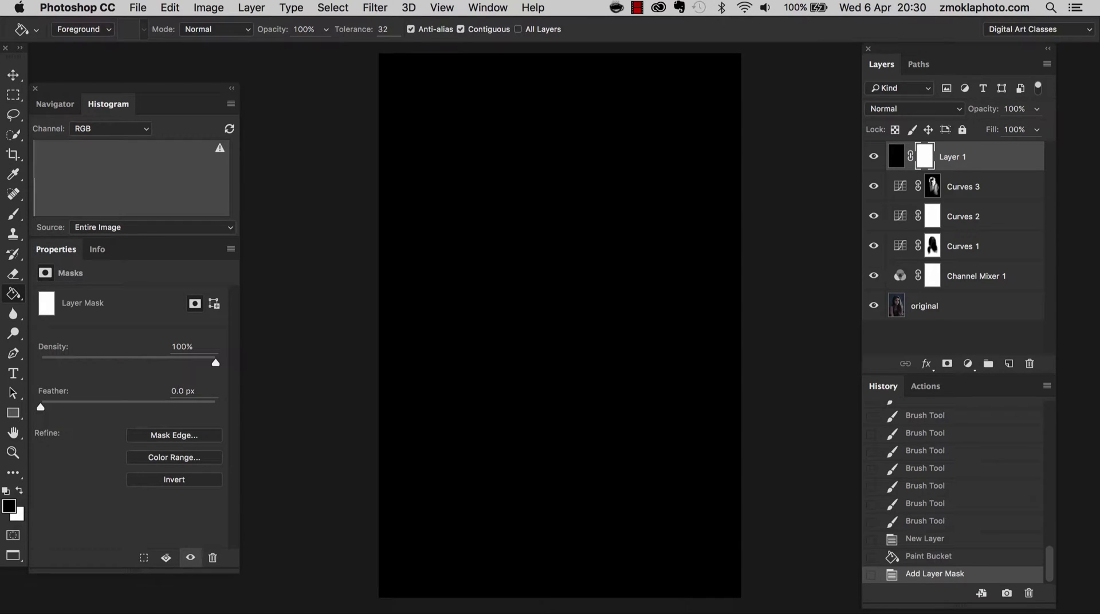
{"action": "key", "text": "super+i"}
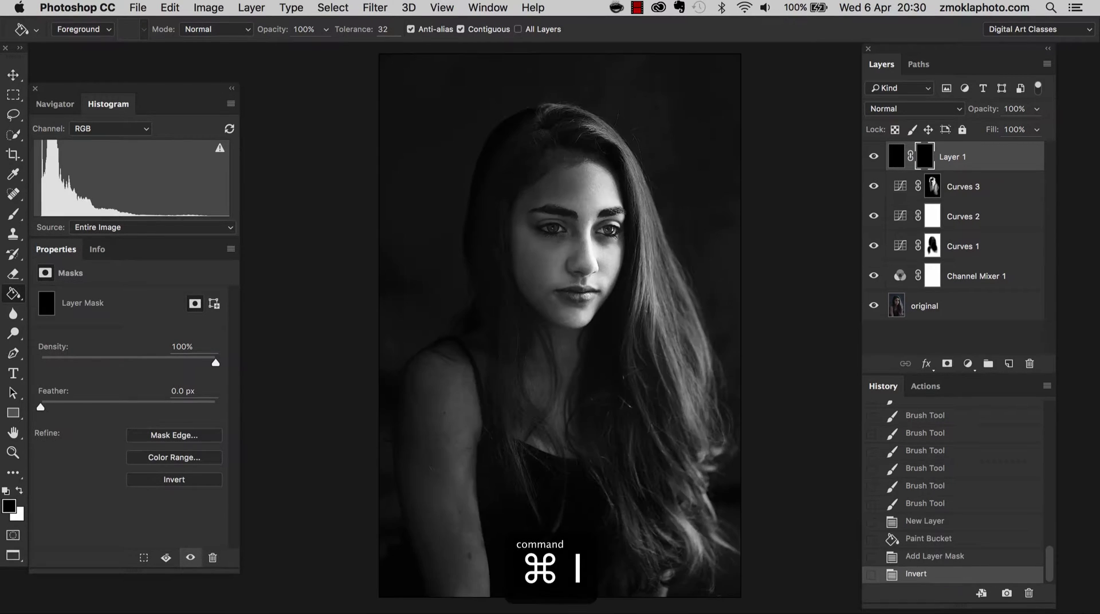
{"action": "scroll", "coordinate": [560, 320], "scroll_direction": "down", "scroll_amount": 2}
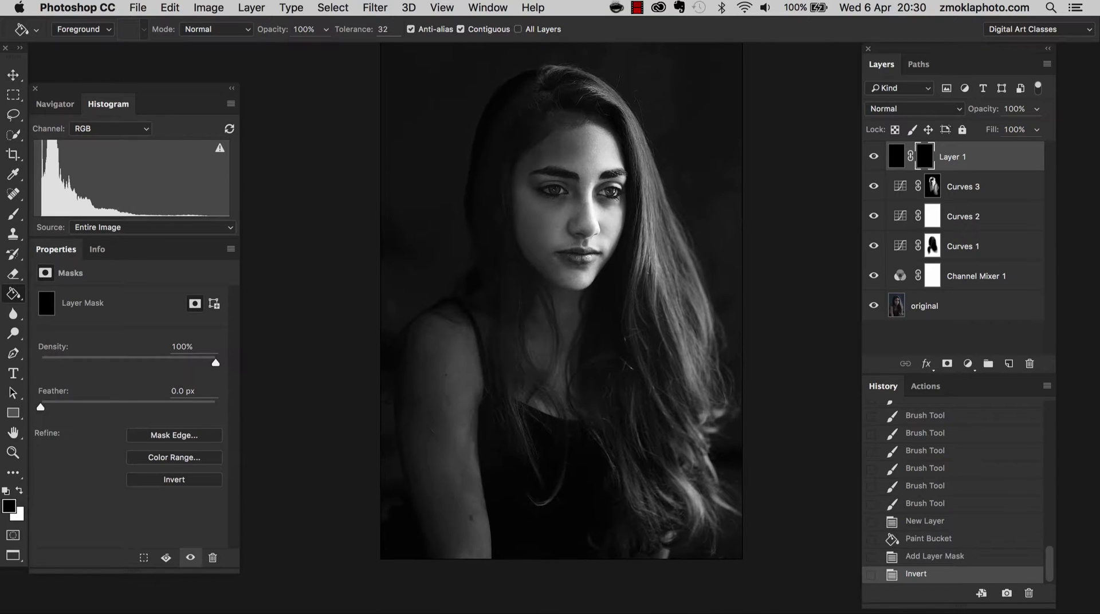
{"action": "scroll", "coordinate": [561, 301], "scroll_direction": "down", "scroll_amount": 2}
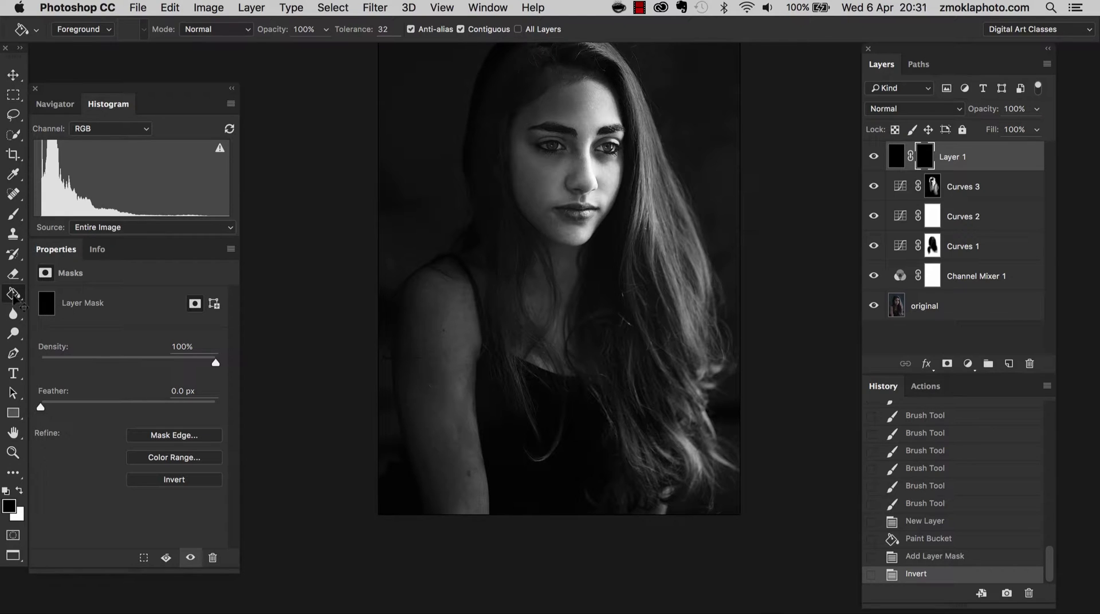
- Apply a white-to-transparent radial gradient to the Layer 1 mask from below the photo's lower-left corner, replacing the first attempt
{"action": "left_click_drag", "start_coordinate": [14, 295], "coordinate": [57, 292]}
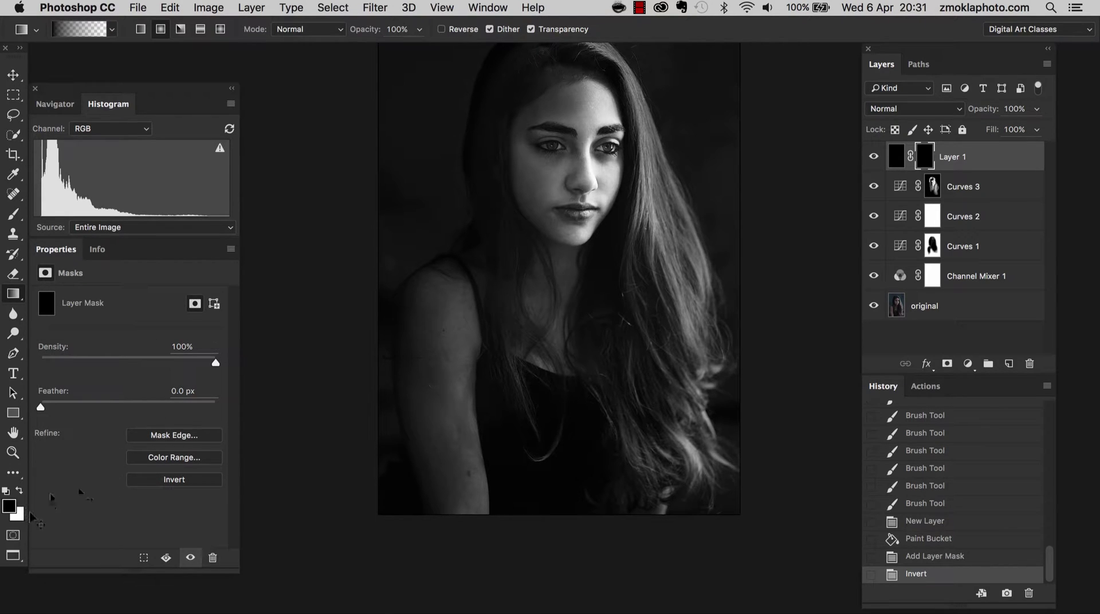
{"action": "key", "text": "x"}
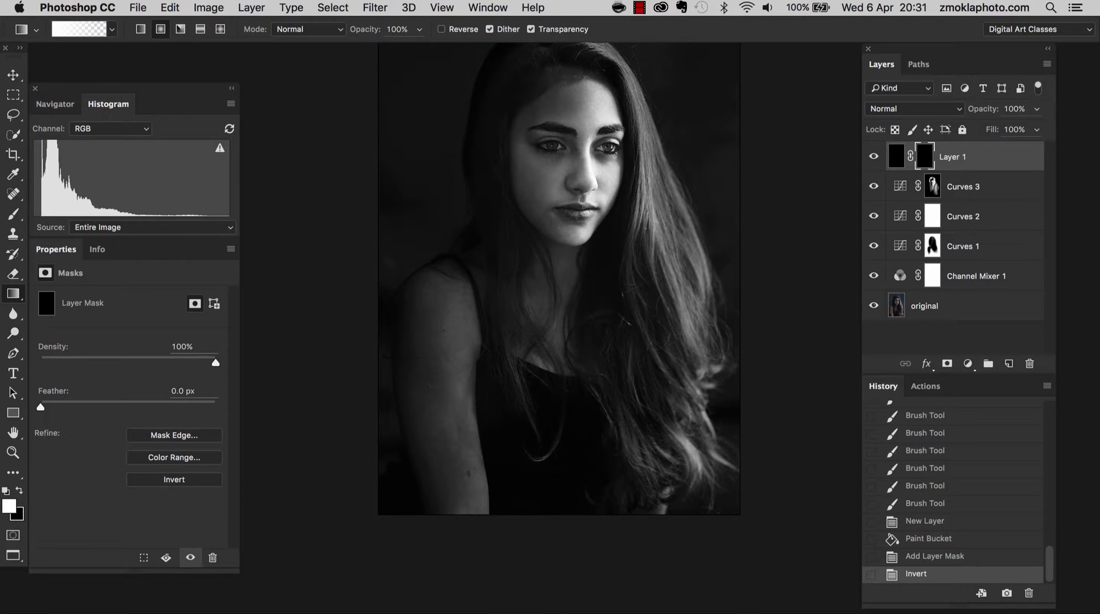
{"action": "left_click_drag", "start_coordinate": [380, 556], "coordinate": [520, 334]}
{"action": "key", "text": "super+z"}
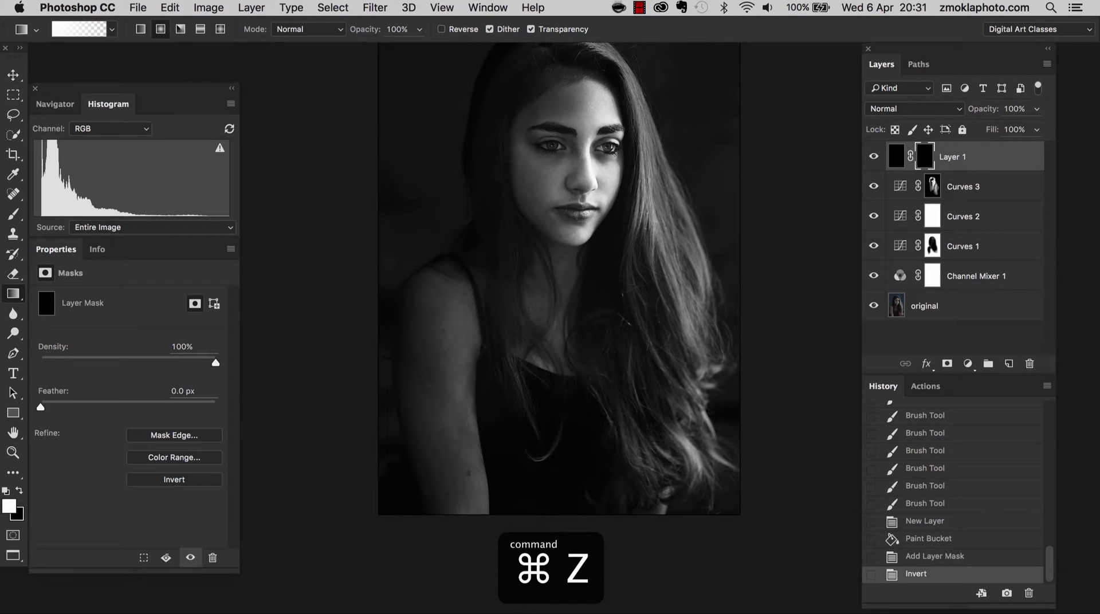
{"action": "scroll", "coordinate": [565, 280], "scroll_direction": "down", "scroll_amount": 4}
{"action": "left_click_drag", "start_coordinate": [417, 587], "coordinate": [525, 235]}
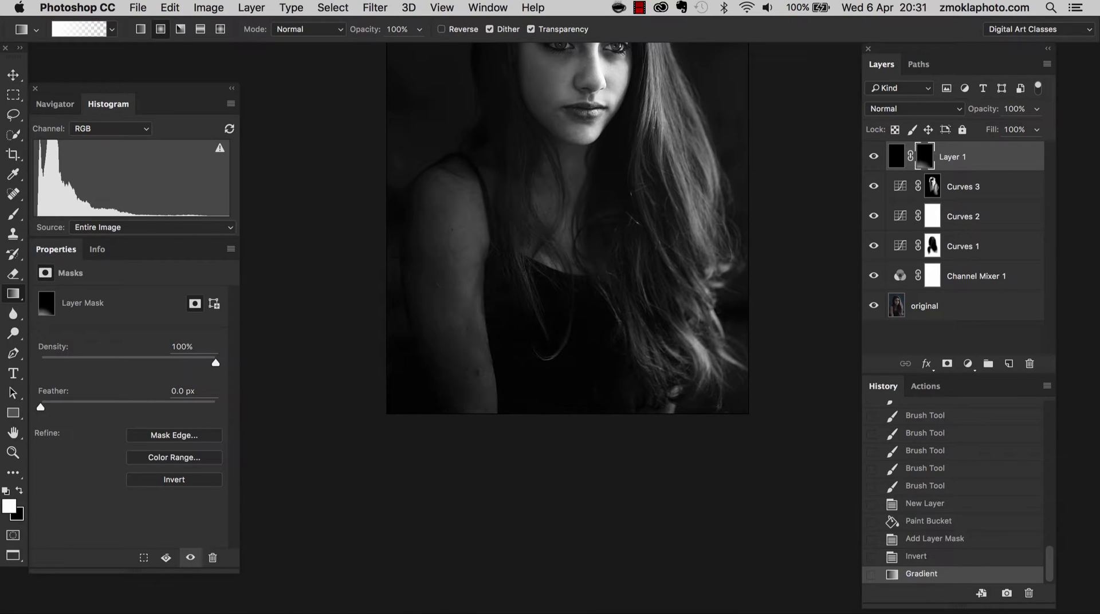
- Compare the Layer 1 mask with and without an extra gradient over the arm, and undo the extra one
{"action": "key", "text": "super+z"}
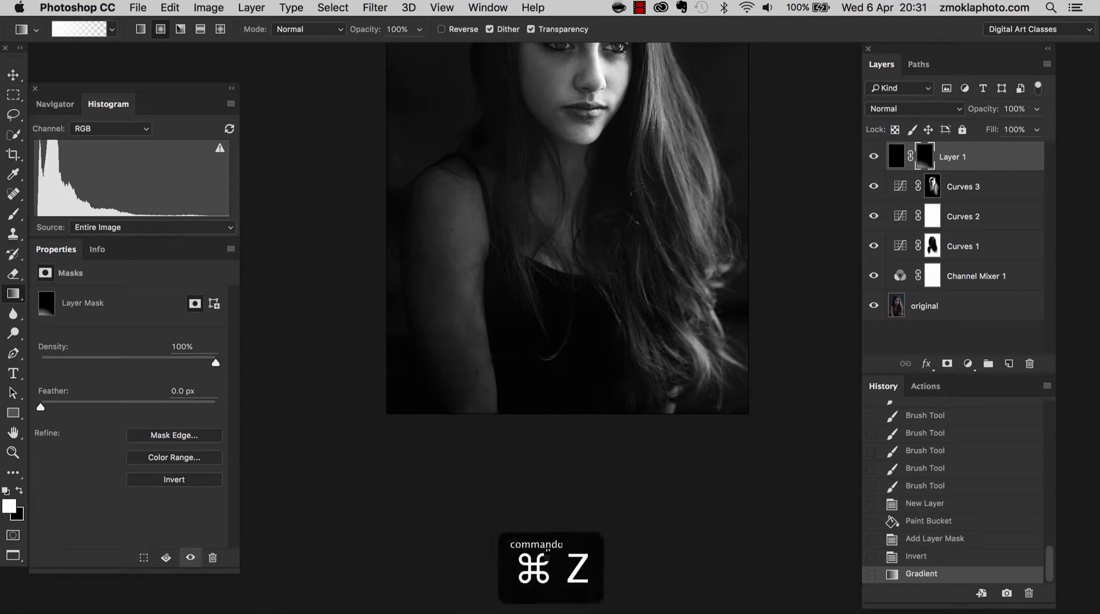
{"action": "key", "text": "super+z"}
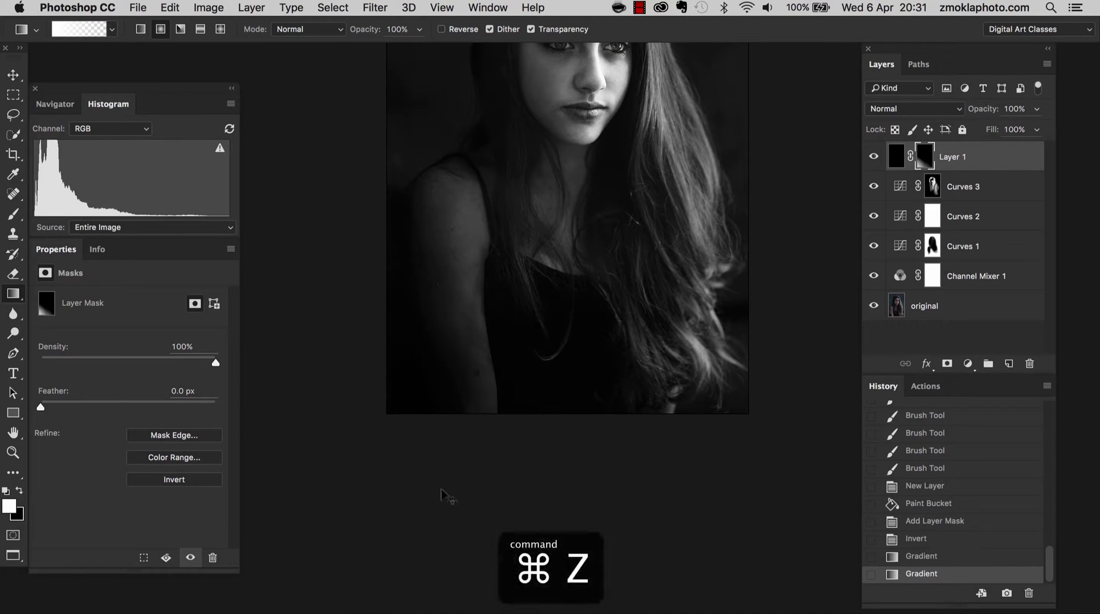
{"action": "key", "text": "super+z"}
- Draw a second, wider white gradient on the Layer 1 mask between the lower arm and the area beyond the photo's lower-left corner
{"action": "key", "text": "super+minus"}
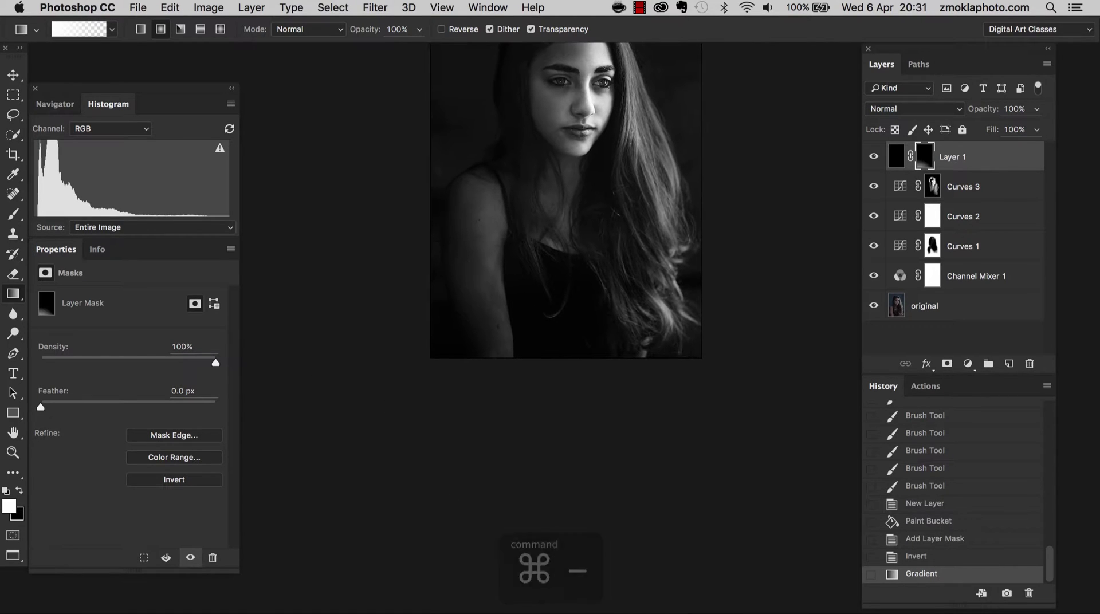
{"action": "left_click_drag", "start_coordinate": [516, 300], "coordinate": [377, 613]}
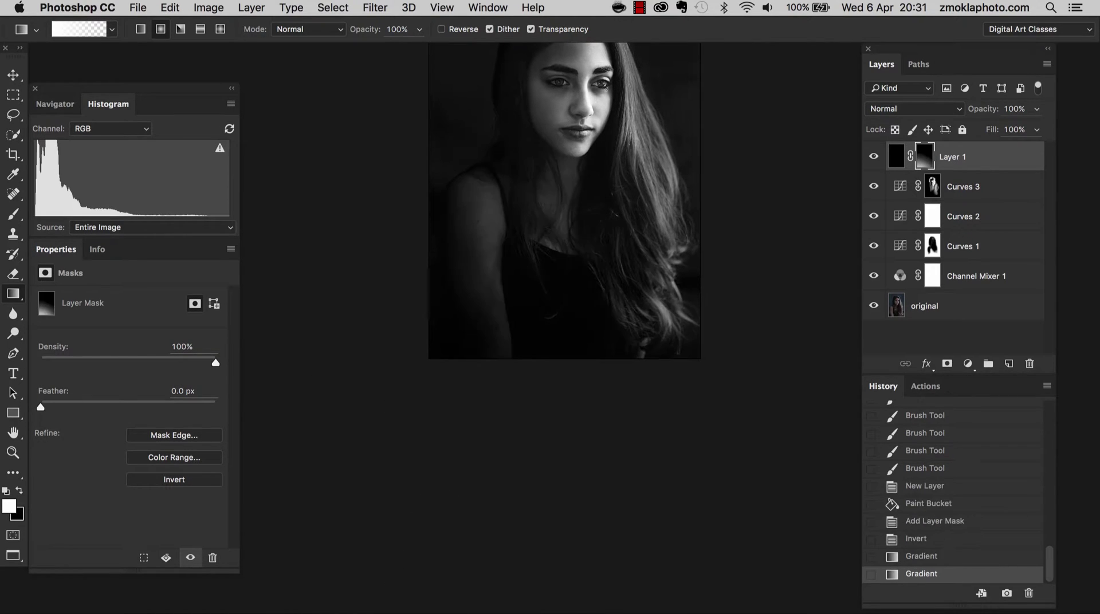
{"action": "scroll", "coordinate": [565, 229], "scroll_direction": "up", "scroll_amount": 3}
{"action": "key", "text": "super+equal"}
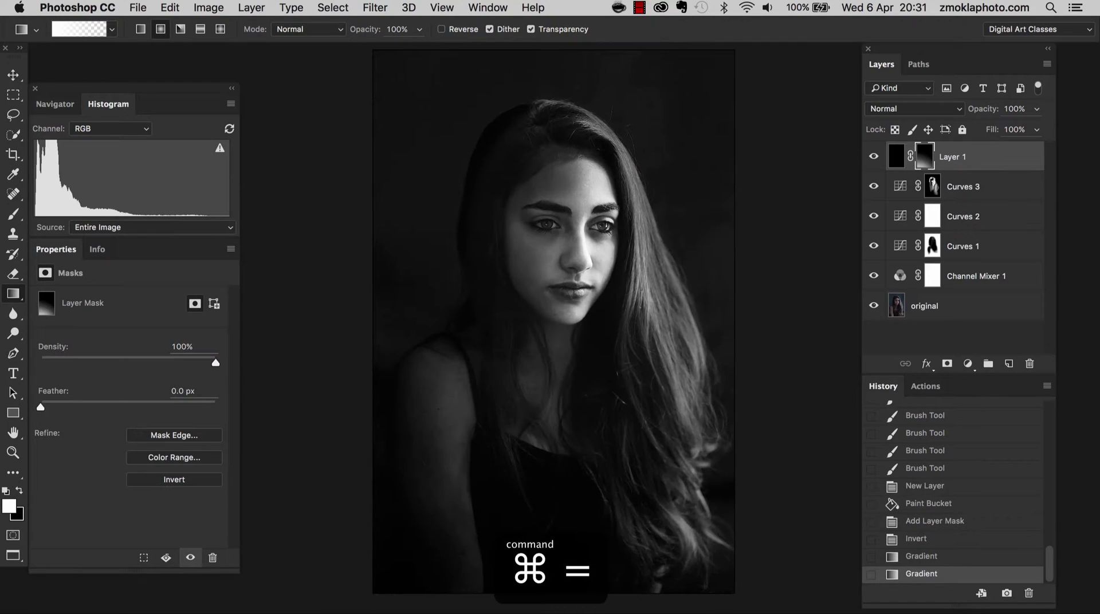
{"action": "scroll", "coordinate": [550, 287], "scroll_direction": "down", "scroll_amount": 3}
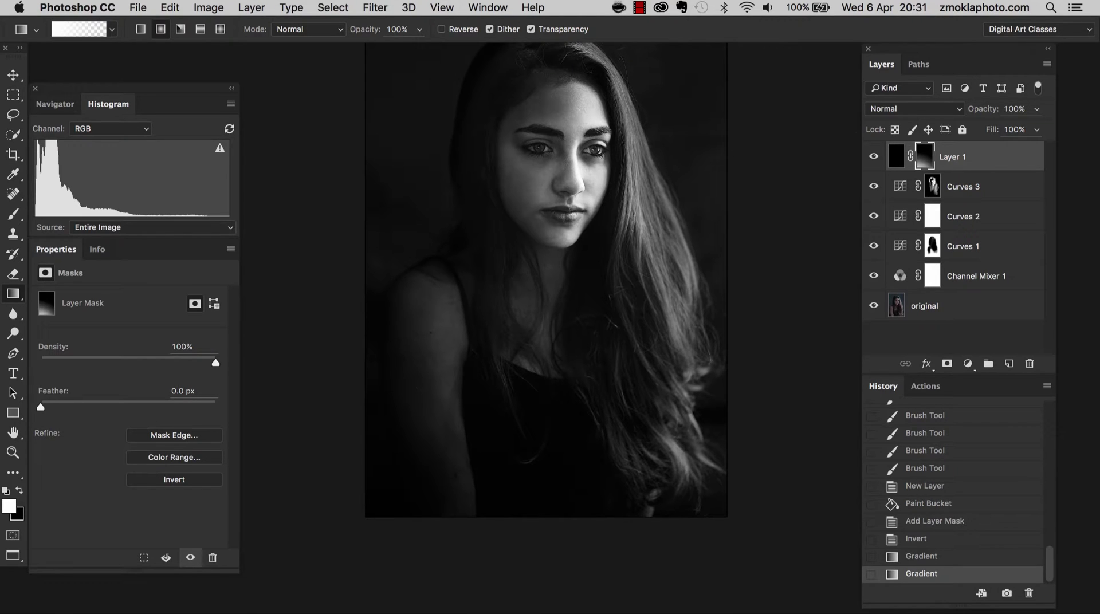
- Lower the opacity of Layer 1 to 71%
{"action": "left_click", "coordinate": [1037, 109]}
{"action": "left_click_drag", "start_coordinate": [1038, 127], "coordinate": [1009, 127]}
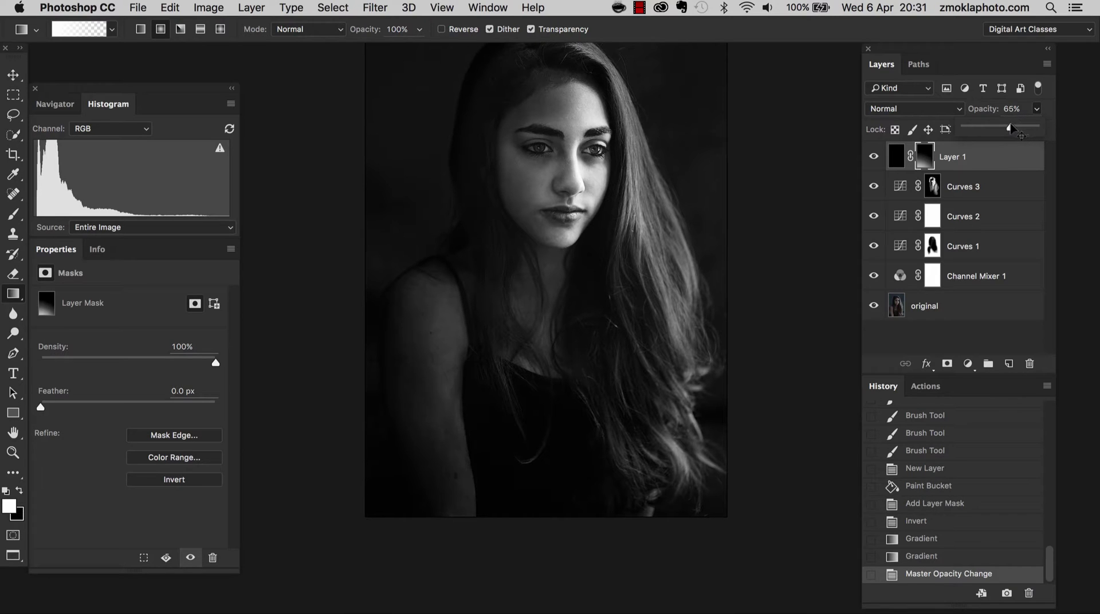
{"action": "left_click_drag", "start_coordinate": [1011, 128], "coordinate": [1014, 127]}
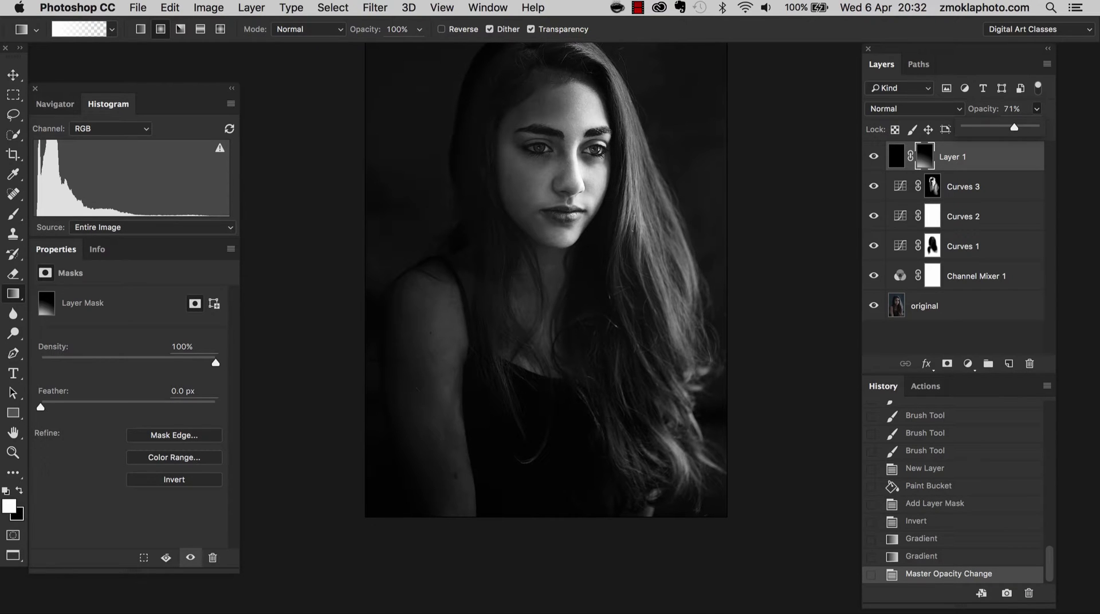
- Brush black over the shoulder and upper arm on the Layer 1 mask at 70% opacity, enlarging the brush up to 1200 px
{"action": "key", "text": "super+equal"}
{"action": "key", "text": "super+equal"}
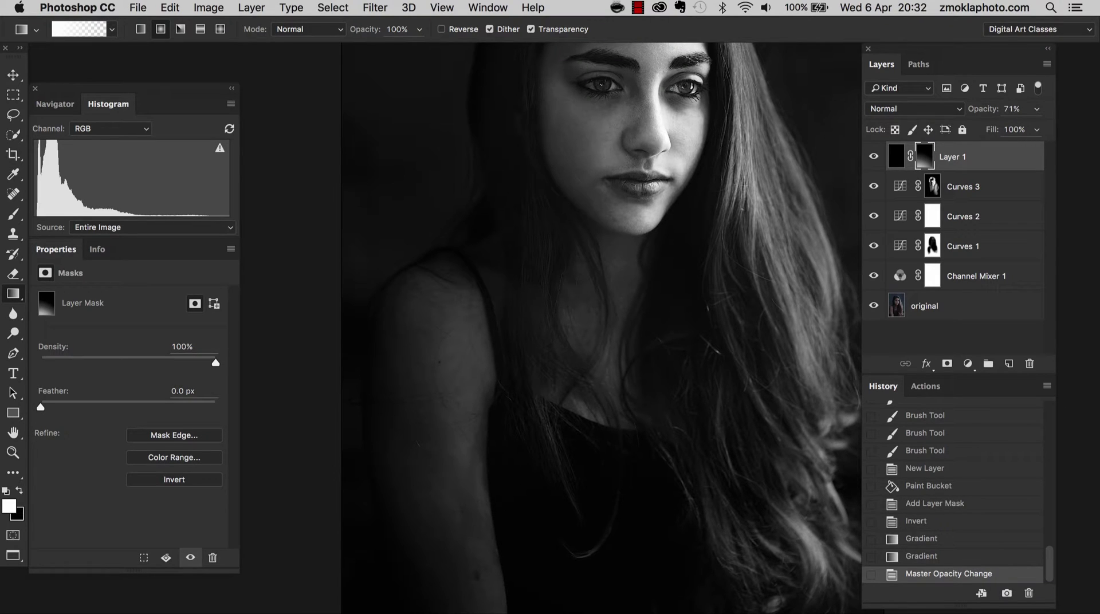
{"action": "key", "text": "b"}
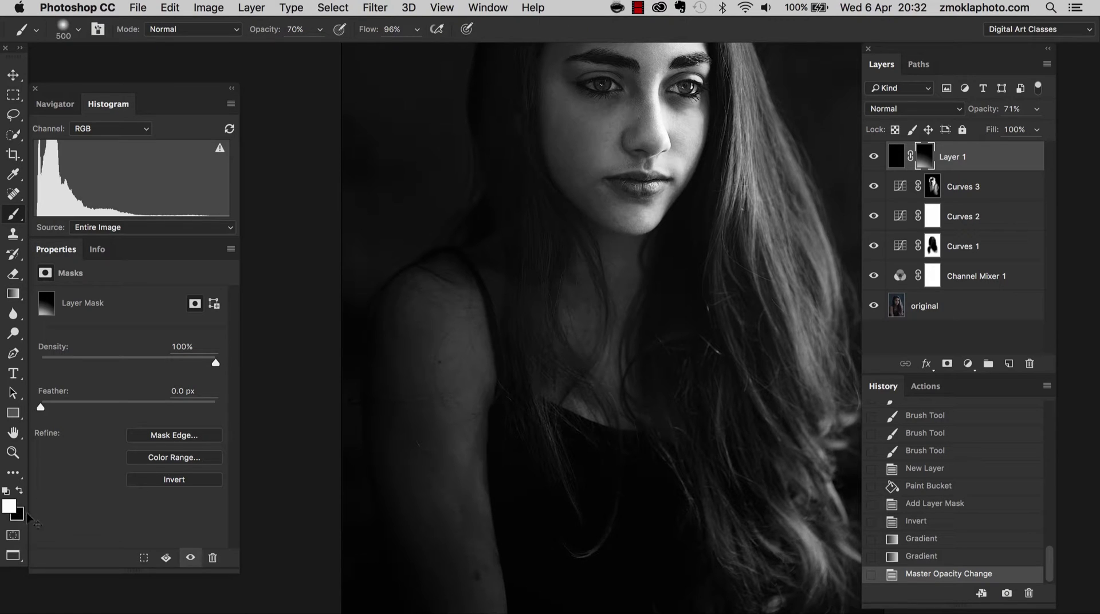
{"action": "key", "text": "x"}
{"action": "key", "text": "bracketright"}
{"action": "key", "text": "bracketright"}
{"action": "key", "text": "bracketright"}
{"action": "key", "text": "bracketright"}
{"action": "key", "text": "bracketright"}
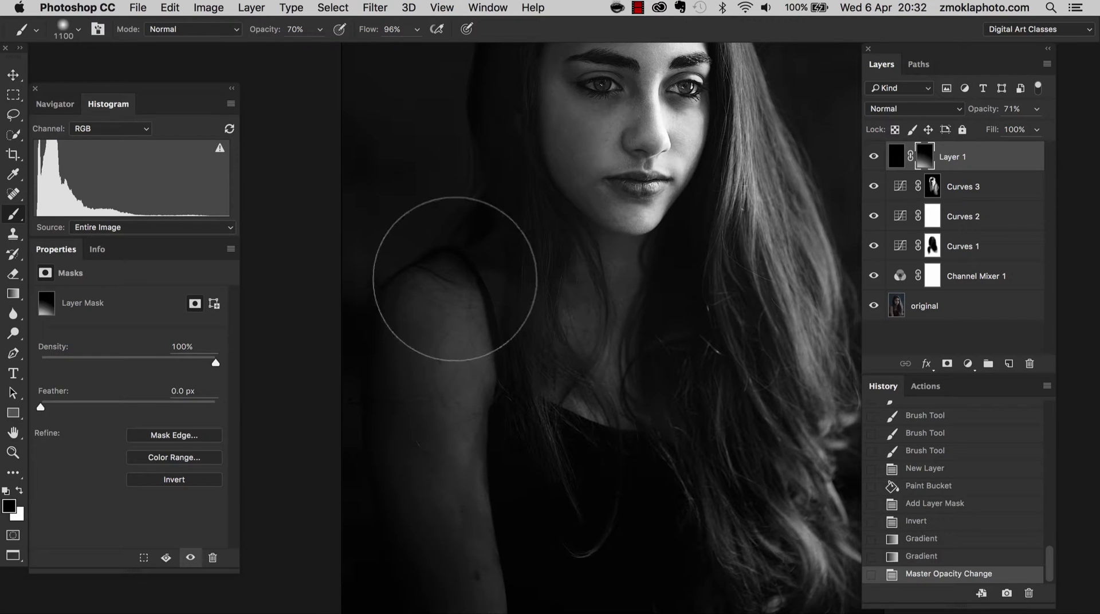
{"action": "left_click", "coordinate": [470, 336]}
{"action": "left_click", "coordinate": [475, 330]}
{"action": "left_click", "coordinate": [466, 266]}
{"action": "left_click", "coordinate": [457, 315]}
{"action": "left_click", "coordinate": [451, 289]}
{"action": "left_click", "coordinate": [454, 272]}
{"action": "left_click", "coordinate": [450, 267]}
{"action": "left_click", "coordinate": [445, 258]}
{"action": "left_click", "coordinate": [441, 254]}
{"action": "left_click", "coordinate": [444, 260]}
{"action": "left_click", "coordinate": [465, 327]}
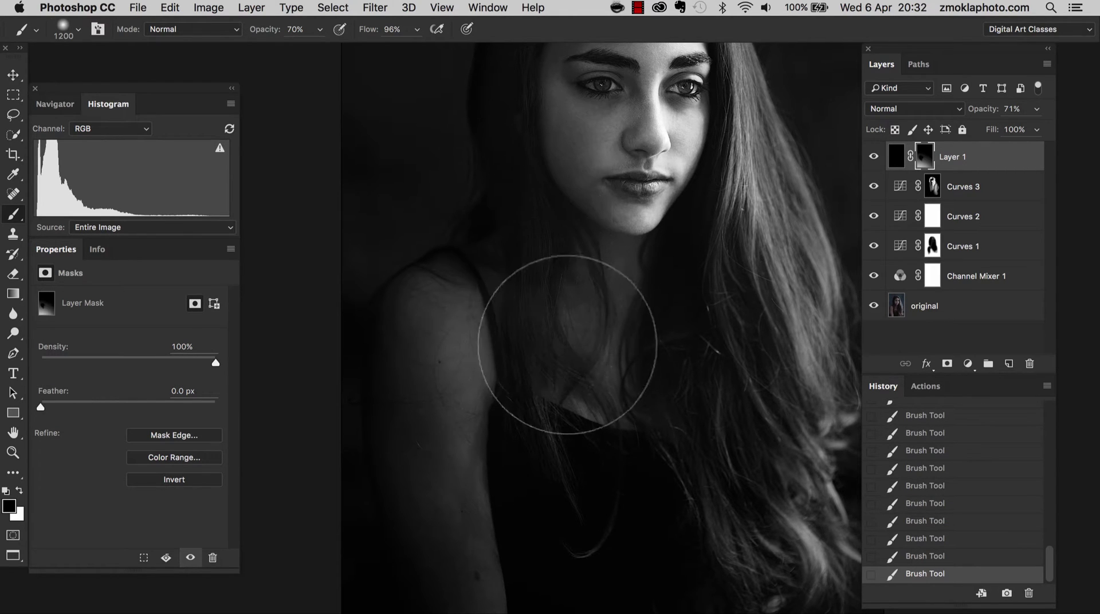
- Review the full portrait, examine the face and eyes up close, and switch to the Move tool
{"action": "key", "text": "super+minus"}
{"action": "key", "text": "super+minus"}
{"action": "key", "text": "super+minus"}
{"action": "key", "text": "super+minus"}
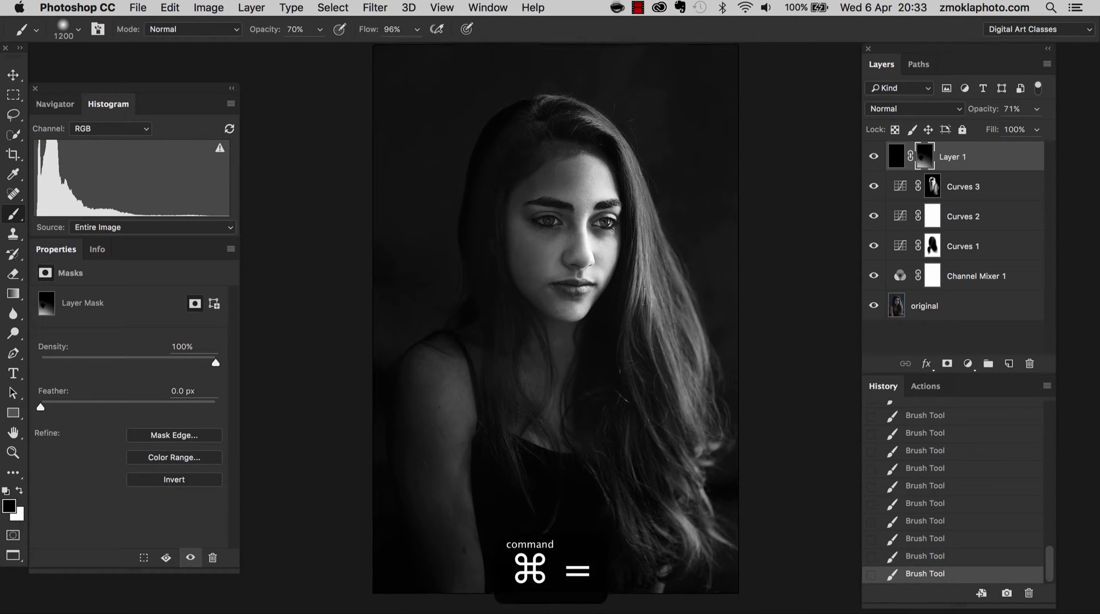
{"action": "key", "text": "super+equal"}
{"action": "key", "text": "super+equal"}
{"action": "scroll", "coordinate": [542, 224], "scroll_direction": "up", "scroll_amount": 5}
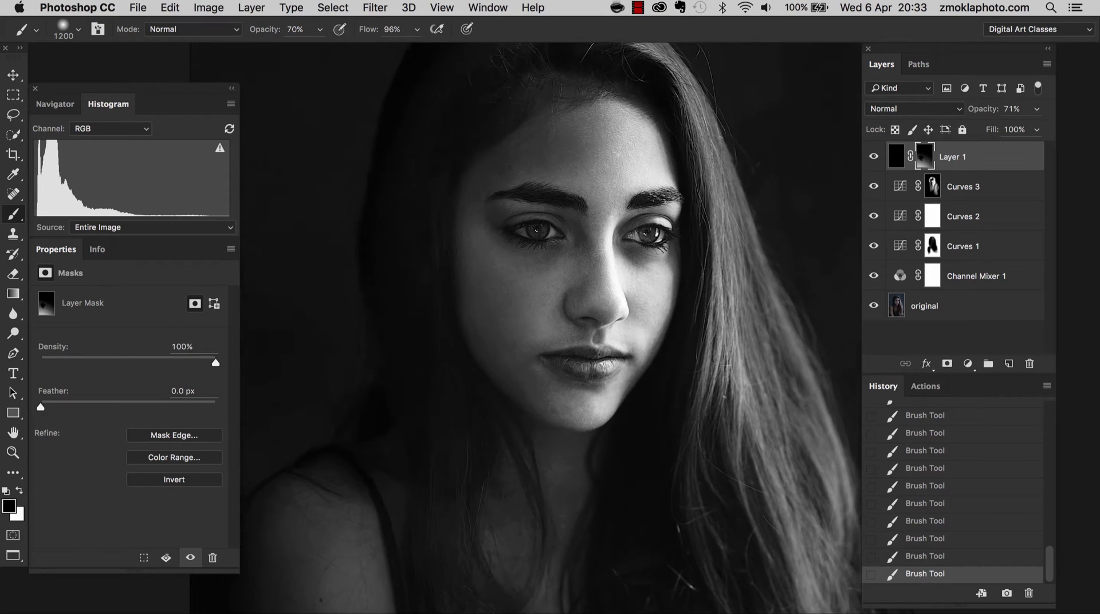
{"action": "key", "text": "super+equal"}
{"action": "key", "text": "super+equal"}
{"action": "scroll", "coordinate": [737, 171], "scroll_direction": "up", "scroll_amount": 1}
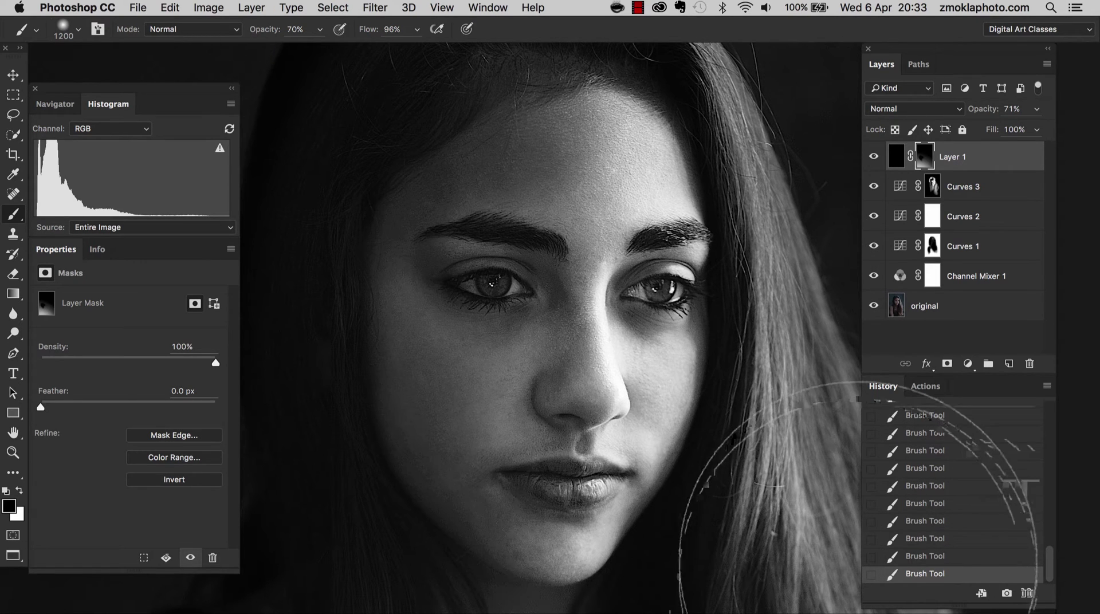
{"action": "key", "text": "v"}
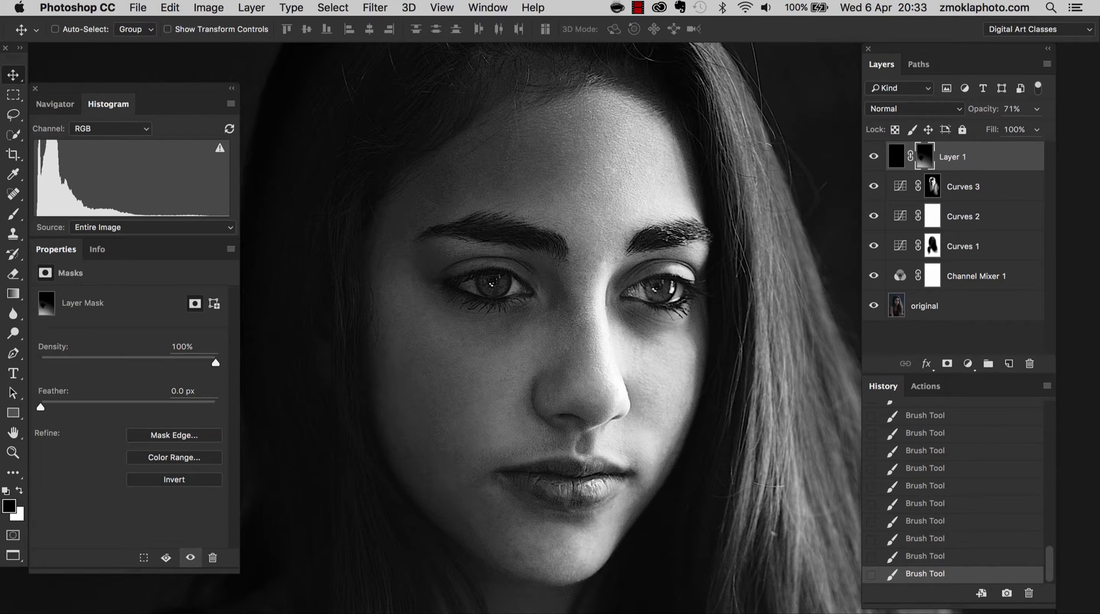
- Stamp all visible layers into a new layer above Layer 1 and set its blend mode to Overlay
{"action": "left_click", "coordinate": [896, 157]}
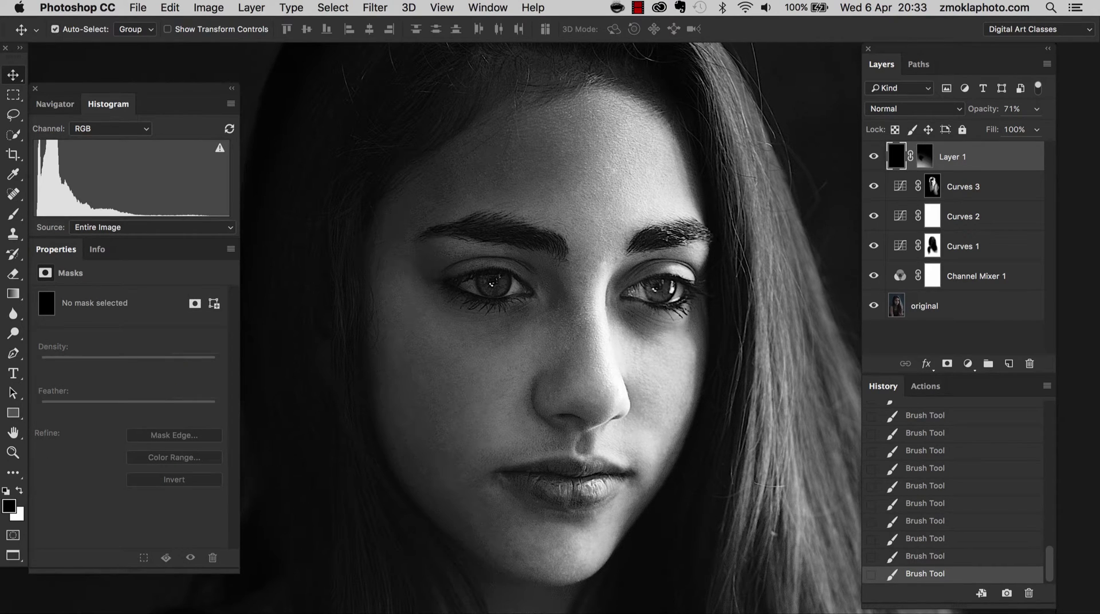
{"action": "key", "text": "alt+shift+super+e"}
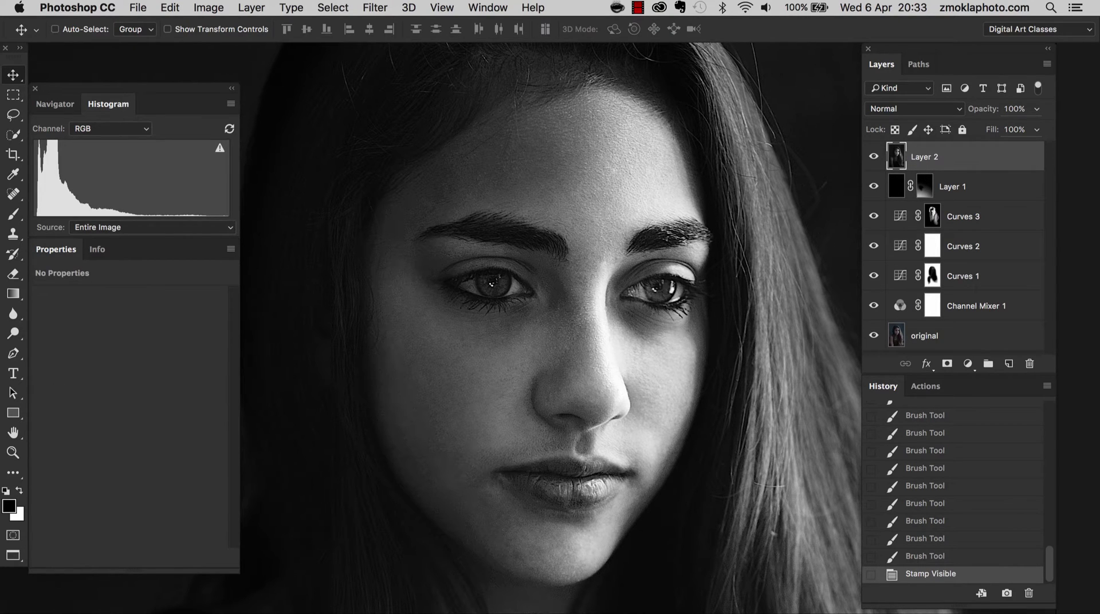
{"action": "left_click", "coordinate": [911, 113]}
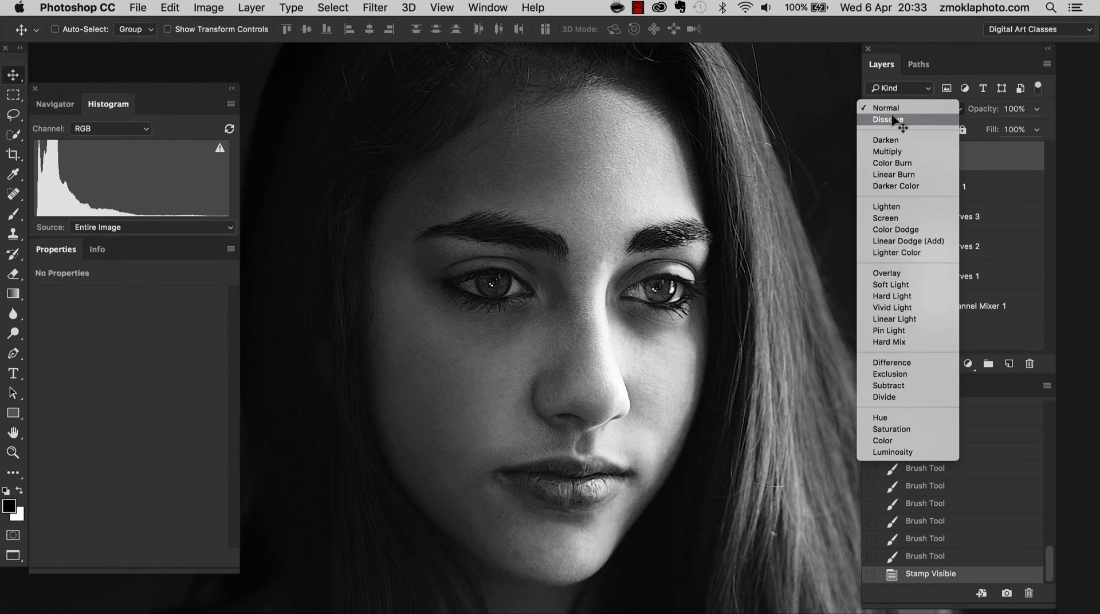
{"action": "left_click", "coordinate": [890, 274]}
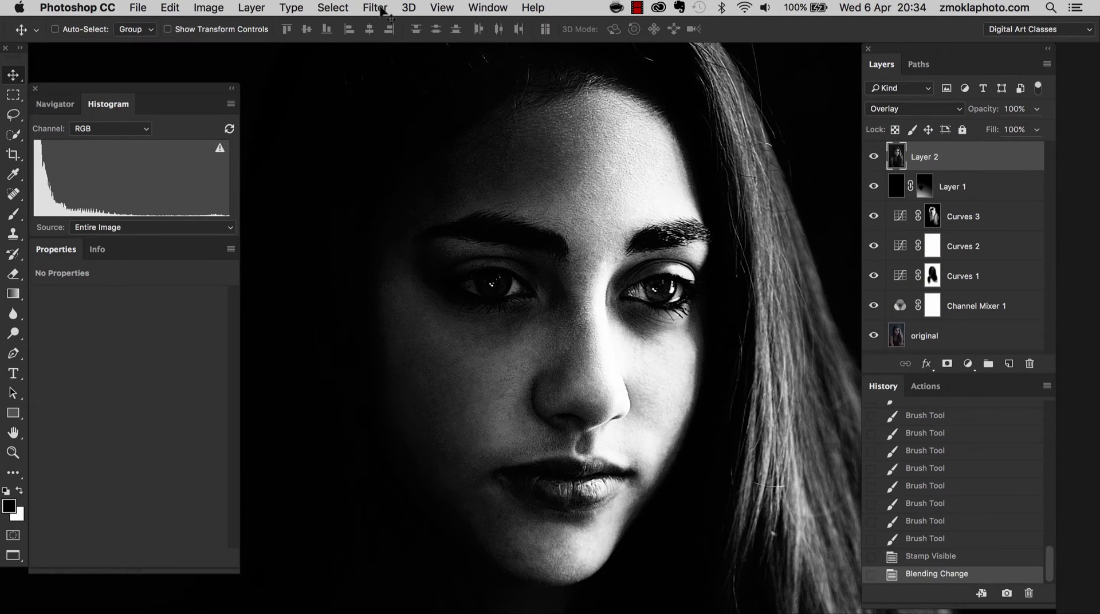
- Apply a High Pass filter with a 1.4-pixel radius to Layer 2 and give the layer an inverted, all-black mask
{"action": "left_click", "coordinate": [378, 8]}
{"action": "mouse_move", "coordinate": [421, 324]}
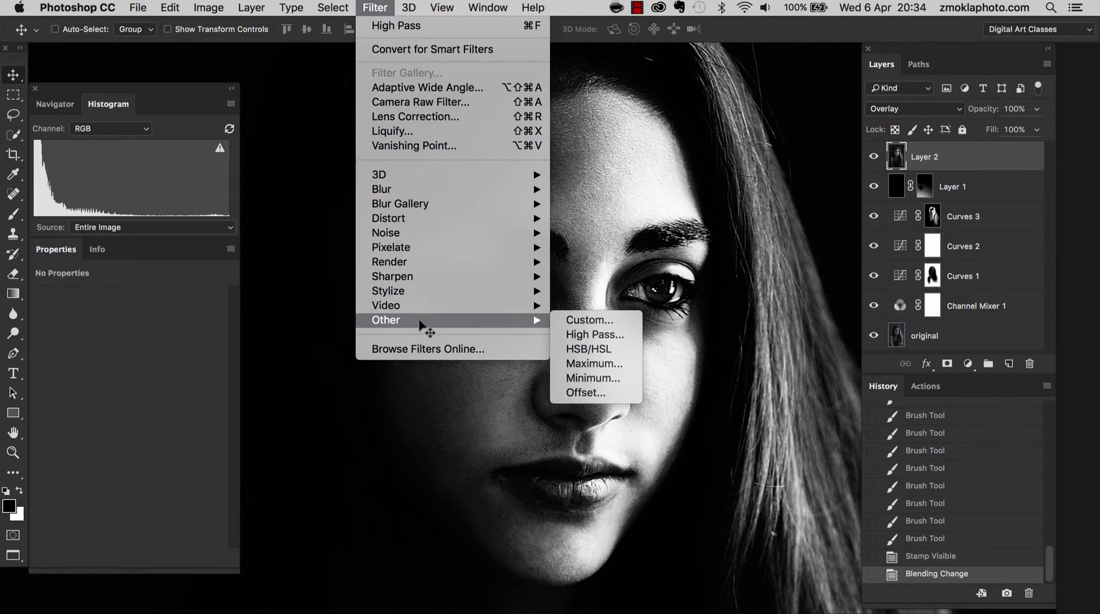
{"action": "left_click", "coordinate": [591, 335]}
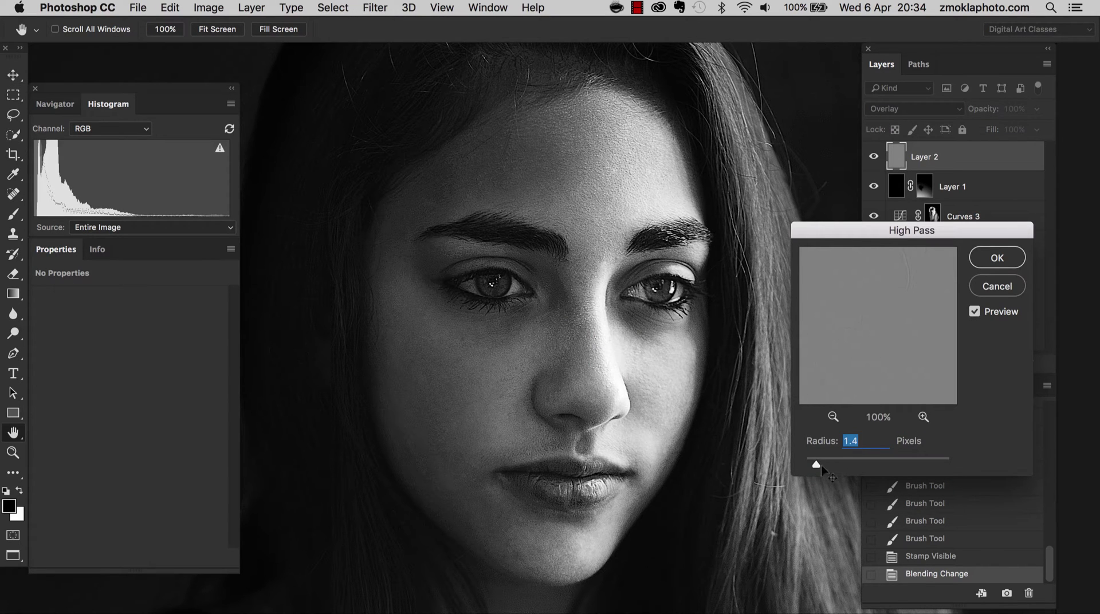
{"action": "left_click_drag", "start_coordinate": [822, 466], "coordinate": [821, 469]}
{"action": "left_click", "coordinate": [987, 261]}
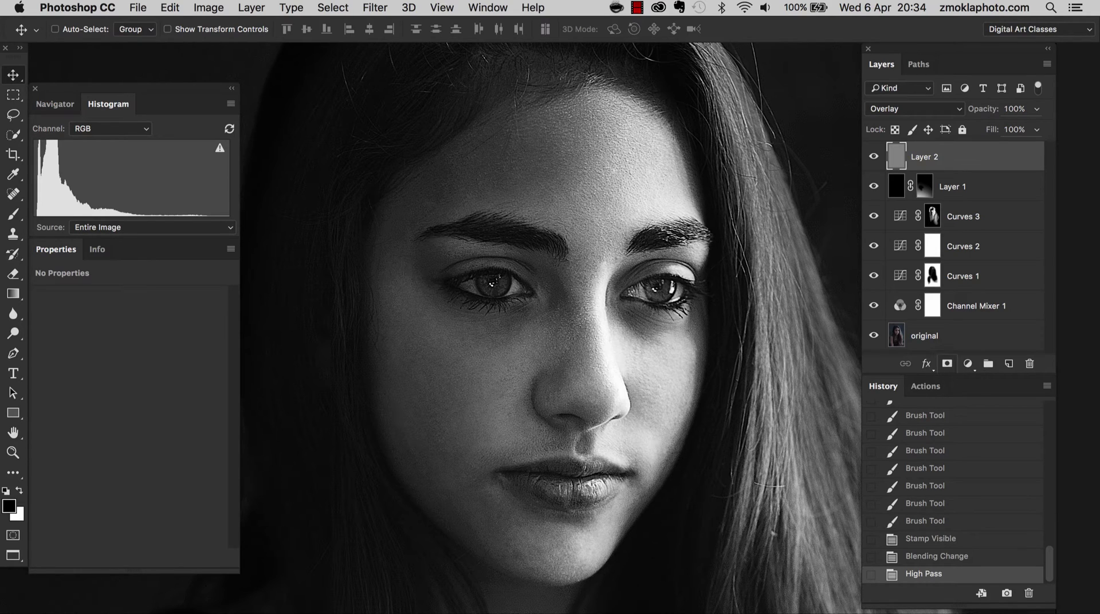
{"action": "left_click", "coordinate": [948, 363]}
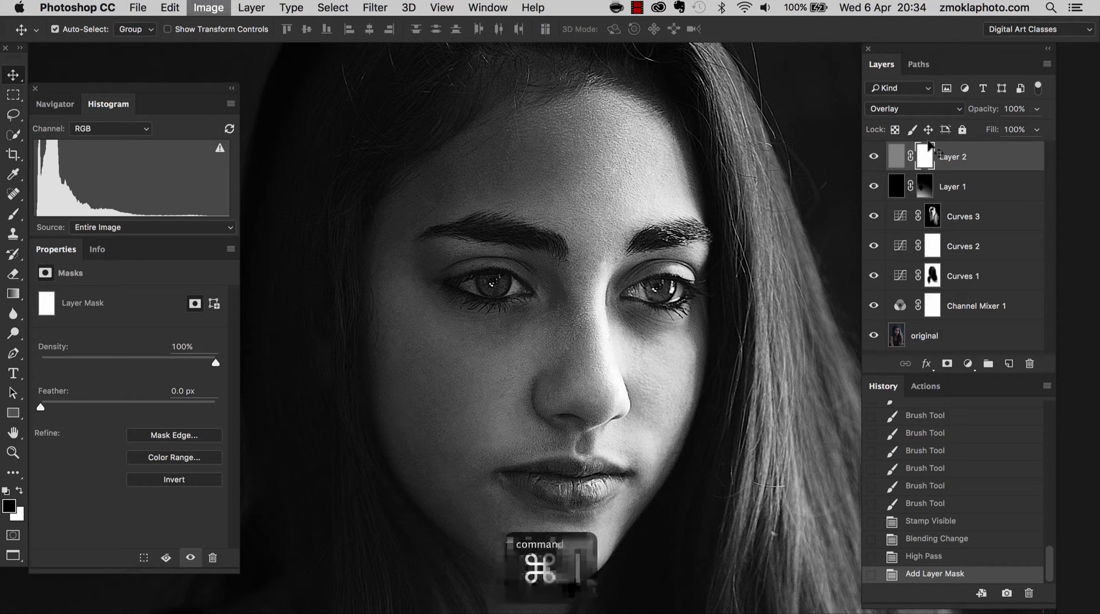
{"action": "key", "text": "super+i"}
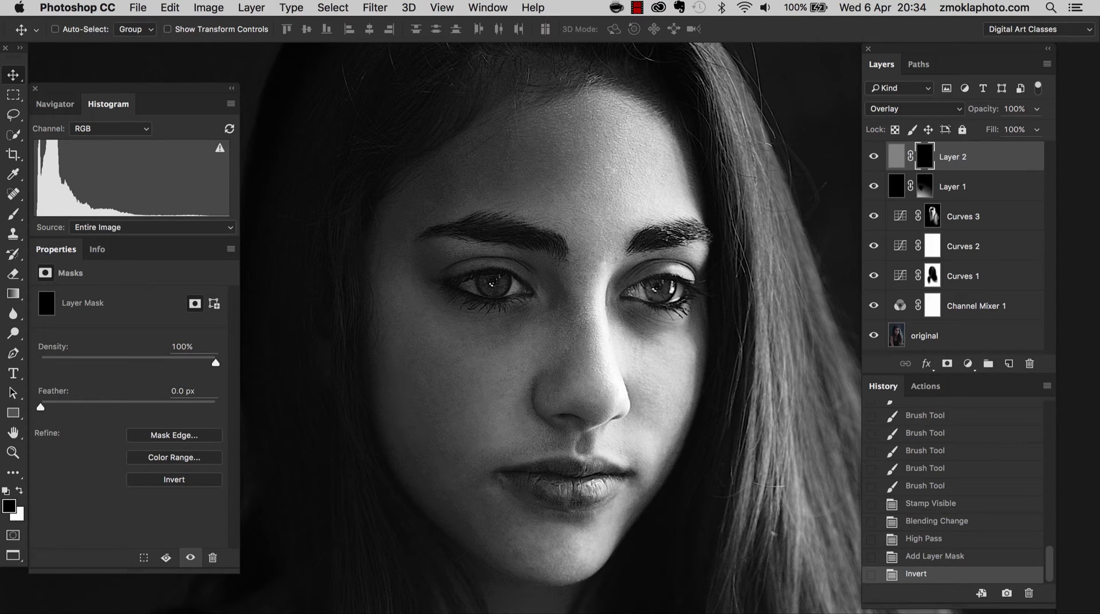
- Brush white over the eye and eyebrow on the brightly lit side on the Layer 2 mask, using a 250 px brush at 70% opacity
{"action": "key", "text": "b"}
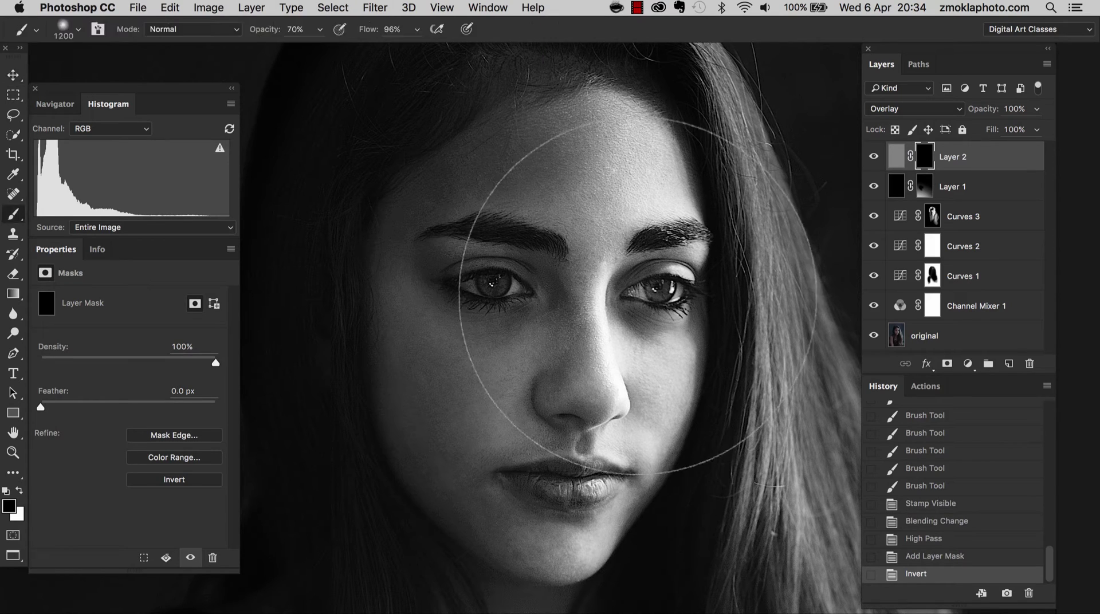
{"action": "key", "text": "x"}
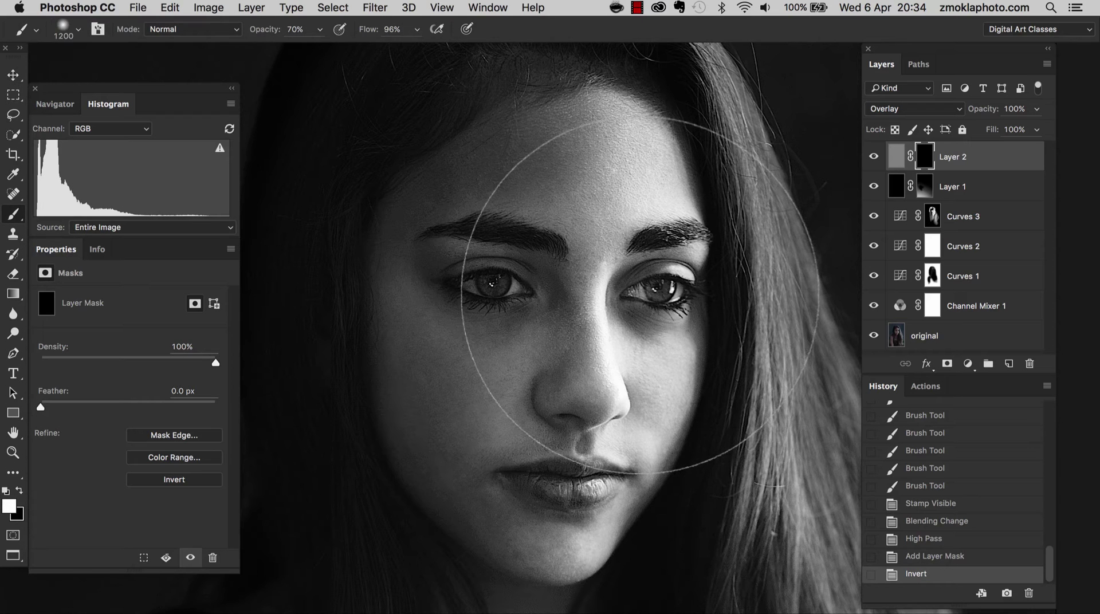
{"action": "key", "text": "bracketleft"}
{"action": "key", "text": "bracketleft"}
{"action": "key", "text": "bracketleft"}
{"action": "key", "text": "bracketleft"}
{"action": "key", "text": "bracketleft"}
{"action": "key", "text": "bracketleft"}
{"action": "key", "text": "bracketleft"}
{"action": "key", "text": "bracketleft"}
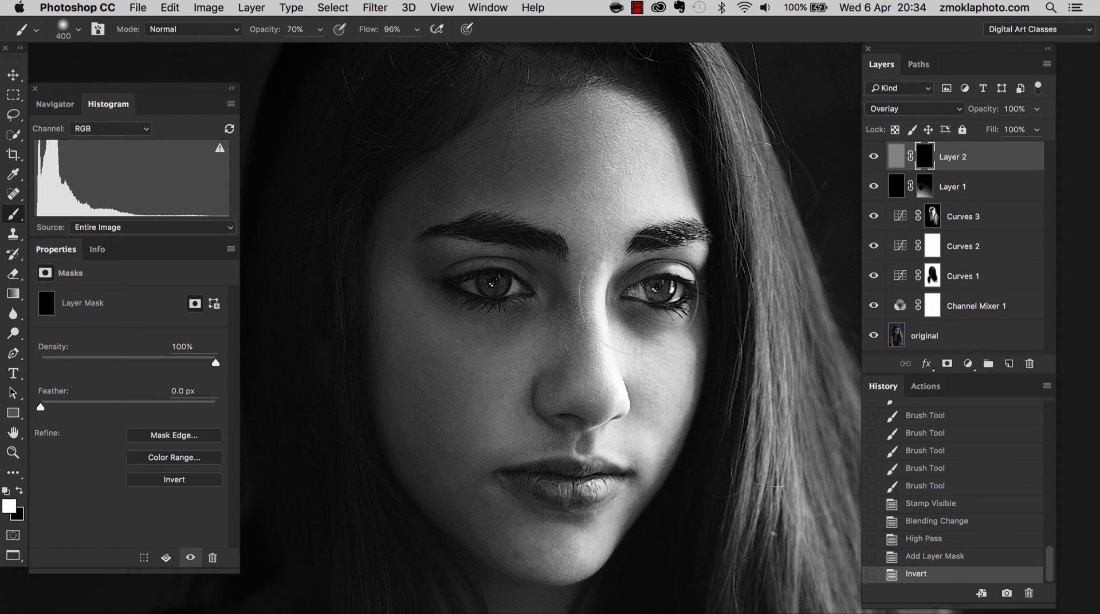
{"action": "key", "text": "bracketleft"}
{"action": "left_click", "coordinate": [657, 286]}
{"action": "key", "text": "super+equal"}
{"action": "key", "text": "super+equal"}
{"action": "scroll", "coordinate": [608, 275], "scroll_direction": "right", "scroll_amount": 5}
{"action": "key", "text": "super+minus"}
{"action": "key", "text": "bracketleft"}
{"action": "left_click", "coordinate": [555, 309]}
{"action": "left_click", "coordinate": [548, 310]}
{"action": "left_click", "coordinate": [548, 244]}
{"action": "left_click", "coordinate": [542, 280]}
{"action": "left_click", "coordinate": [543, 304]}
{"action": "left_click", "coordinate": [564, 301]}
{"action": "left_click", "coordinate": [576, 240]}
- Paint white over the eye and eyebrow on the shadowed side of the face on the Layer 2 mask
{"action": "left_click_drag", "start_coordinate": [552, 286], "coordinate": [784, 269]}
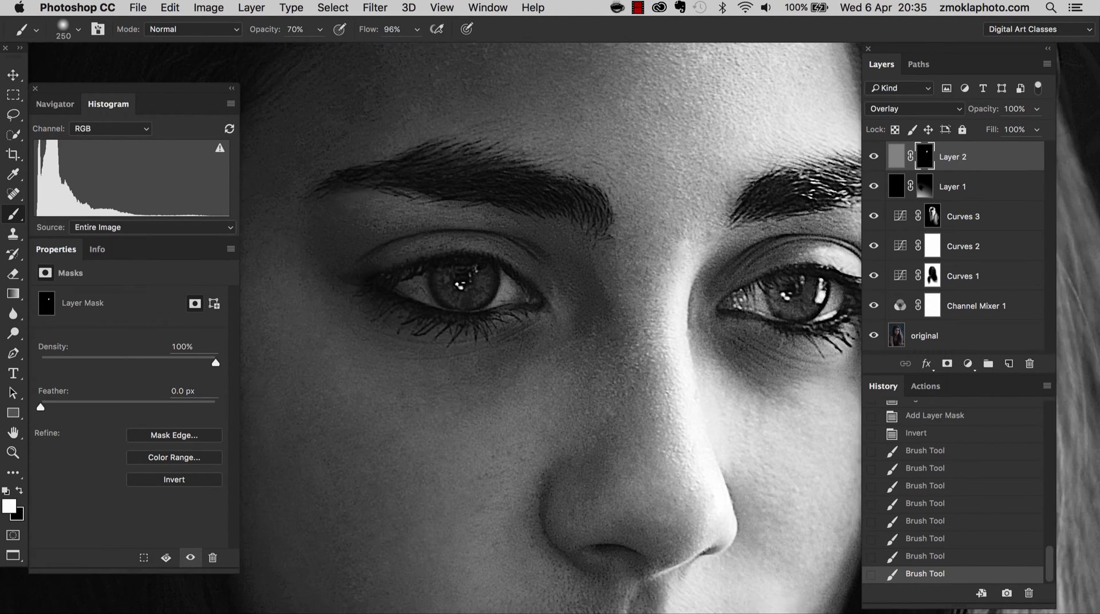
{"action": "left_click", "coordinate": [466, 300]}
{"action": "mouse_move", "coordinate": [413, 199]}
{"action": "left_mouse_down"}
{"action": "mouse_move", "coordinate": [378, 248]}
{"action": "mouse_move", "coordinate": [560, 297]}
{"action": "left_mouse_up"}
- Brush white along the lit hair beside the face on the Layer 2 mask with the brush enlarged to 600 px
{"action": "key", "text": "super+minus"}
{"action": "key", "text": "super+minus"}
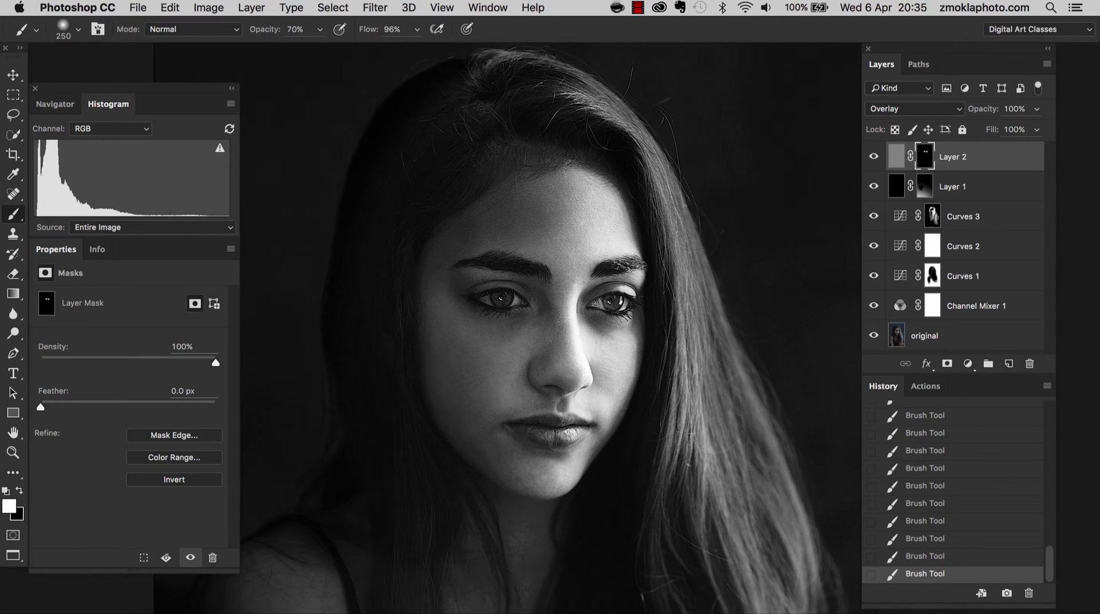
{"action": "key", "text": "bracketright"}
{"action": "key", "text": "bracketright"}
{"action": "key", "text": "bracketright"}
{"action": "key", "text": "bracketright"}
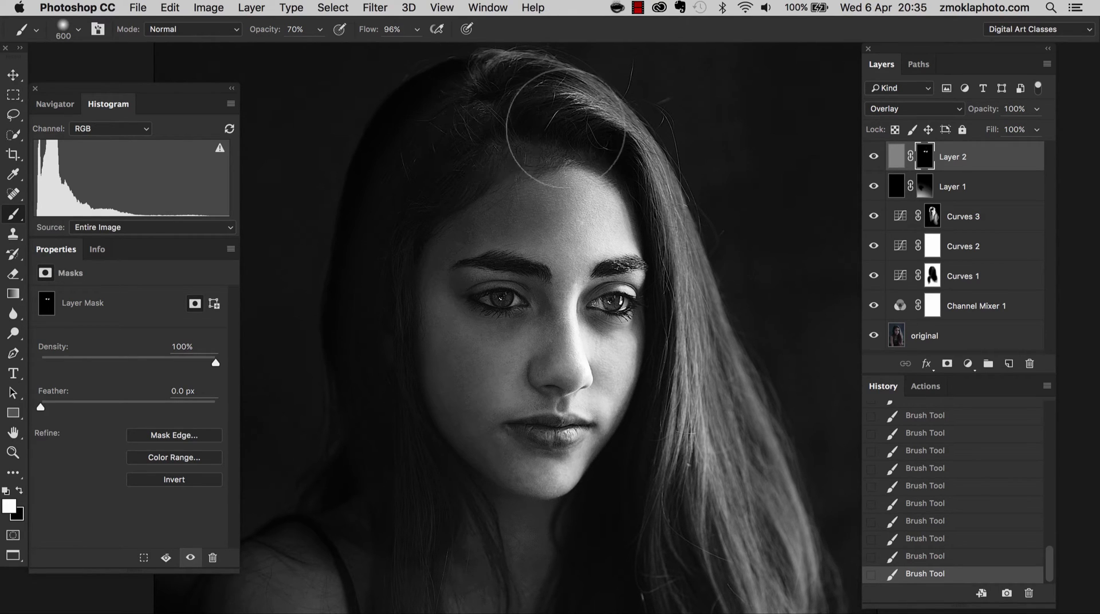
{"action": "mouse_move", "coordinate": [650, 189]}
{"action": "left_mouse_down"}
{"action": "mouse_move", "coordinate": [668, 251]}
{"action": "mouse_move", "coordinate": [674, 419]}
{"action": "mouse_move", "coordinate": [696, 404]}
{"action": "left_mouse_up"}
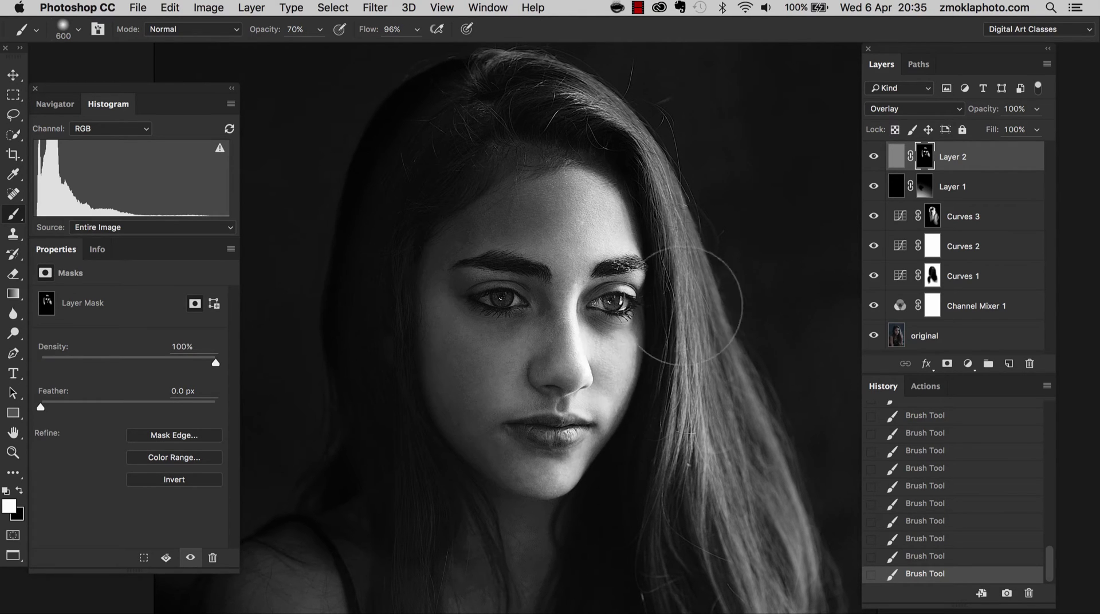
{"action": "scroll", "coordinate": [652, 480], "scroll_direction": "down", "scroll_amount": 5}
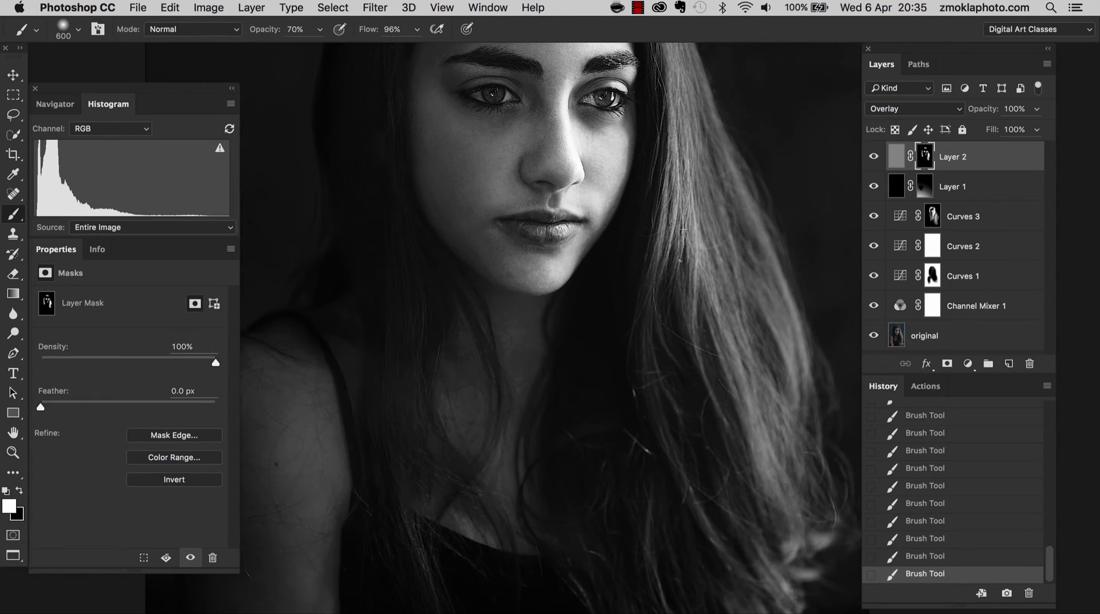
- Examine the sharpened face and hair up close, and toggle the visibility of Layer 2 to compare its effect
{"action": "scroll", "coordinate": [663, 368], "scroll_direction": "down", "scroll_amount": 7}
{"action": "scroll", "coordinate": [630, 356], "scroll_direction": "up", "scroll_amount": 8}
{"action": "scroll", "coordinate": [630, 357], "scroll_direction": "left", "scroll_amount": 3}
{"action": "key", "text": "super+equal"}
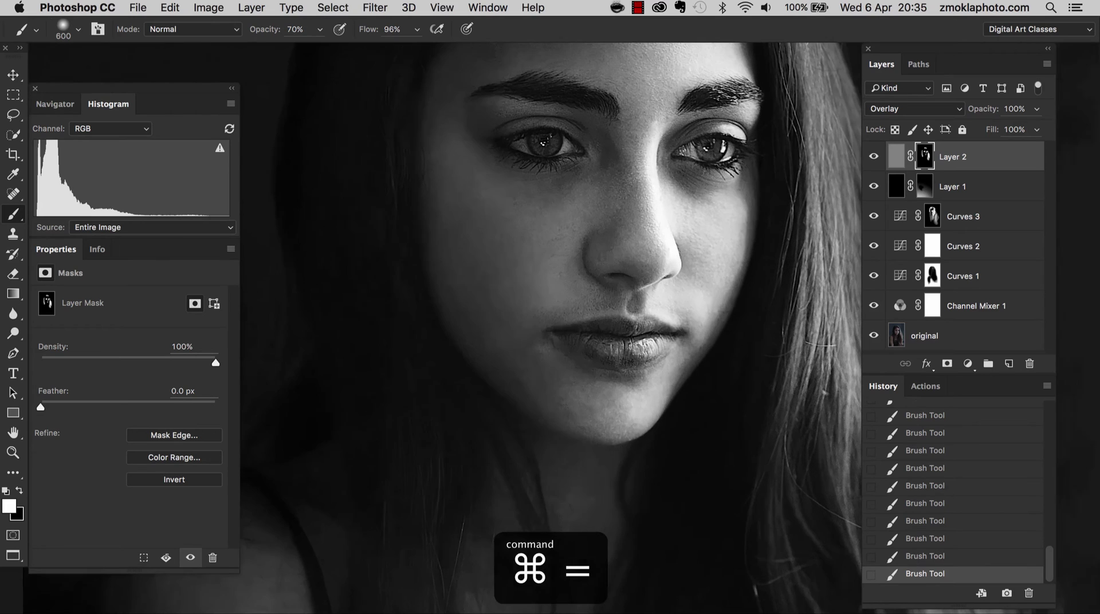
{"action": "scroll", "coordinate": [671, 318], "scroll_direction": "up", "scroll_amount": 4}
{"action": "scroll", "coordinate": [671, 318], "scroll_direction": "right", "scroll_amount": 3}
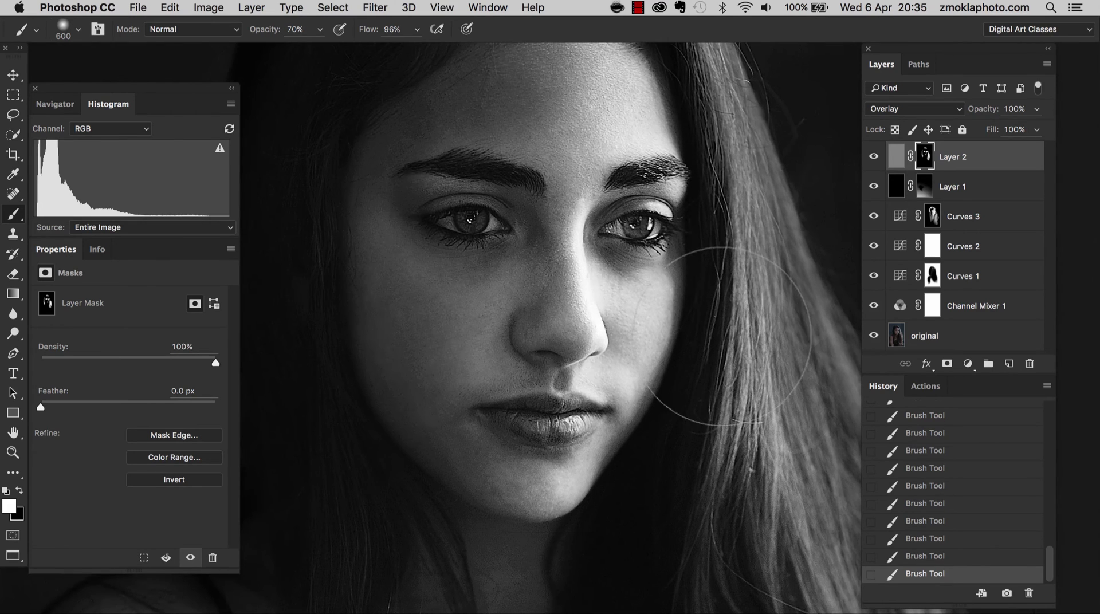
{"action": "key", "text": "v"}
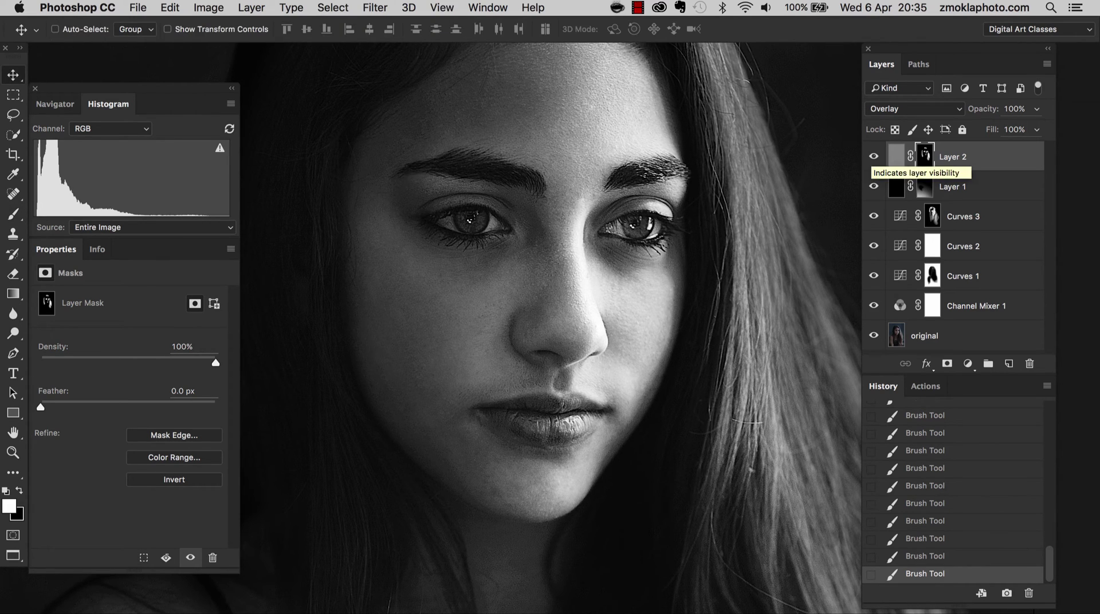
{"action": "left_click", "coordinate": [874, 156]}
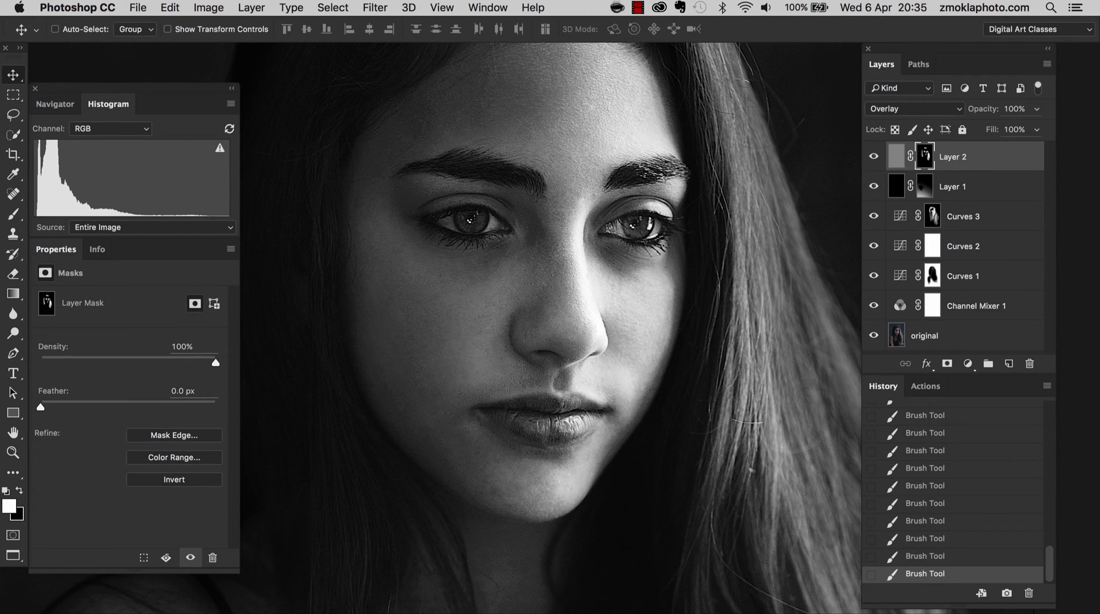
- Compare the finished portrait with the colour photo by showing only the original layer, restore all layers, and review the whole image
{"action": "key", "text": "super+minus"}
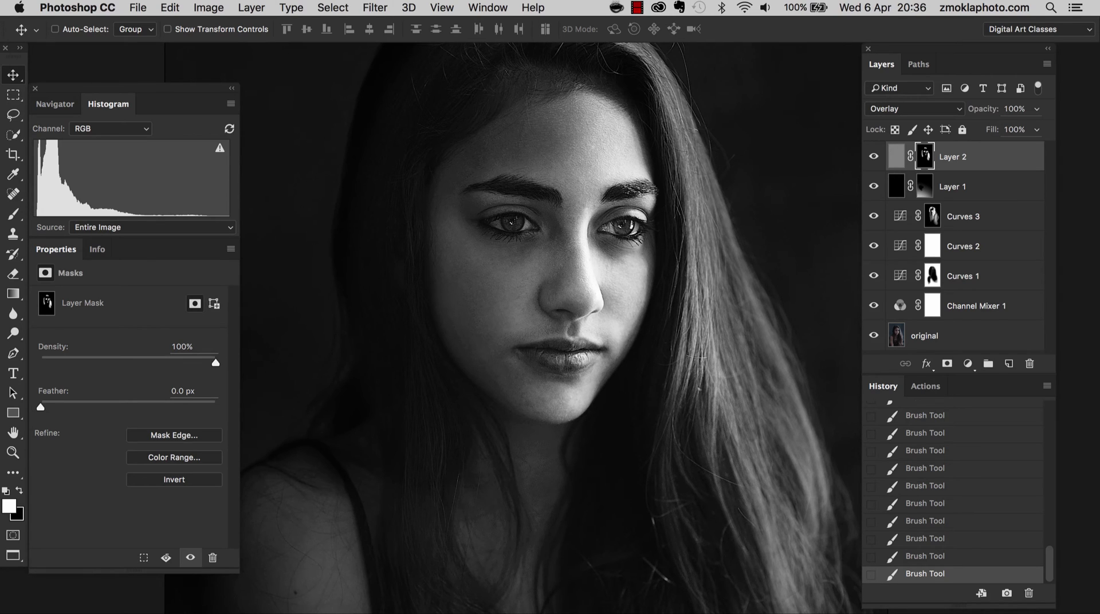
{"action": "scroll", "coordinate": [550, 328], "scroll_direction": "up", "scroll_amount": 3}
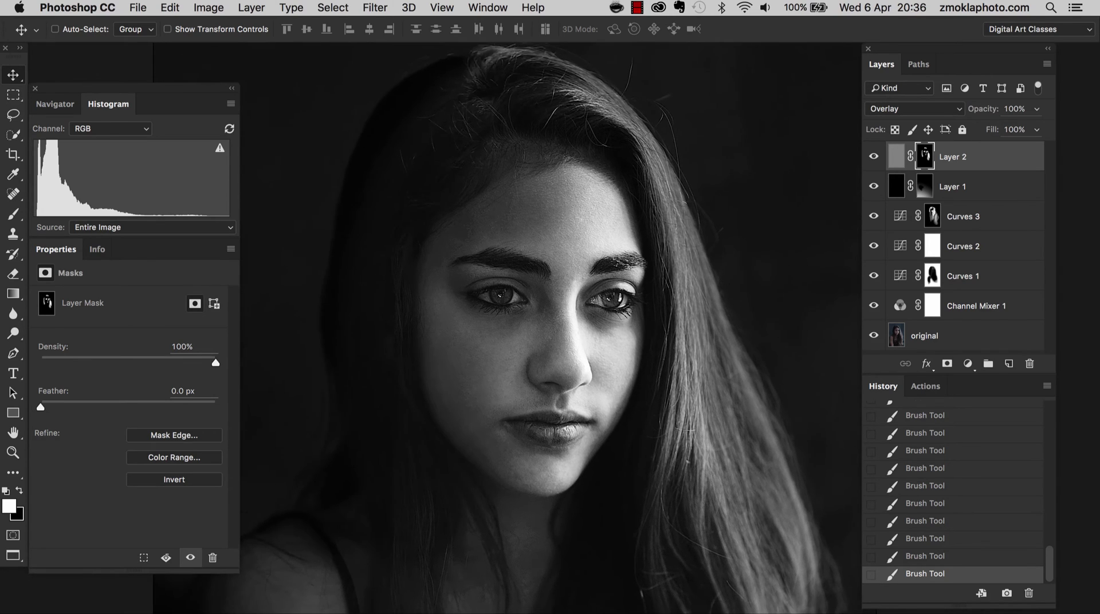
{"action": "scroll", "coordinate": [550, 328], "scroll_direction": "down", "scroll_amount": 5}
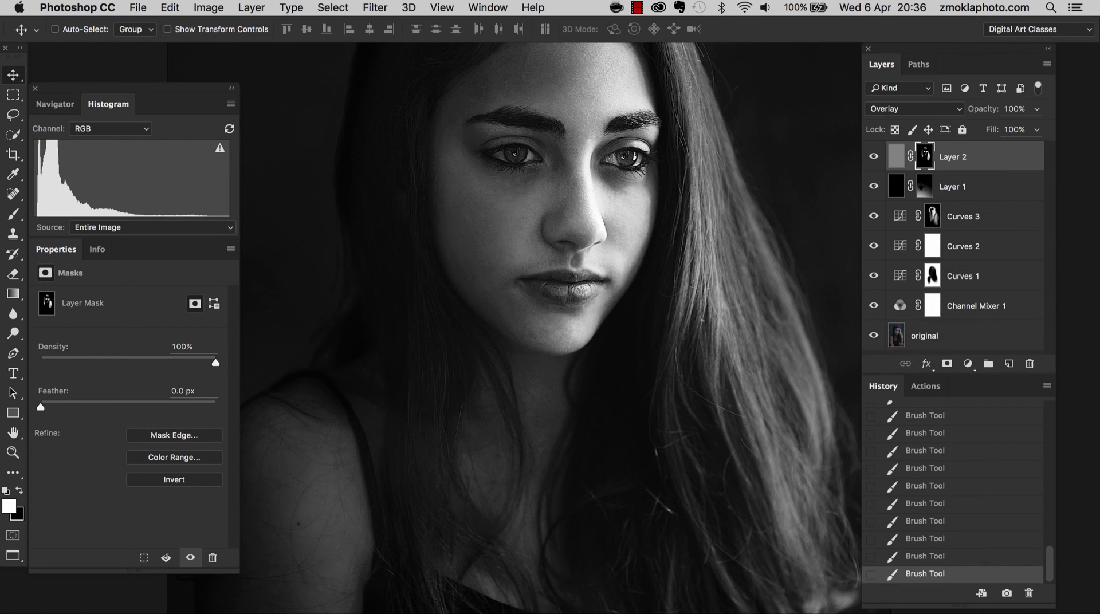
{"action": "left_click", "coordinate": [874, 335], "text": "alt"}
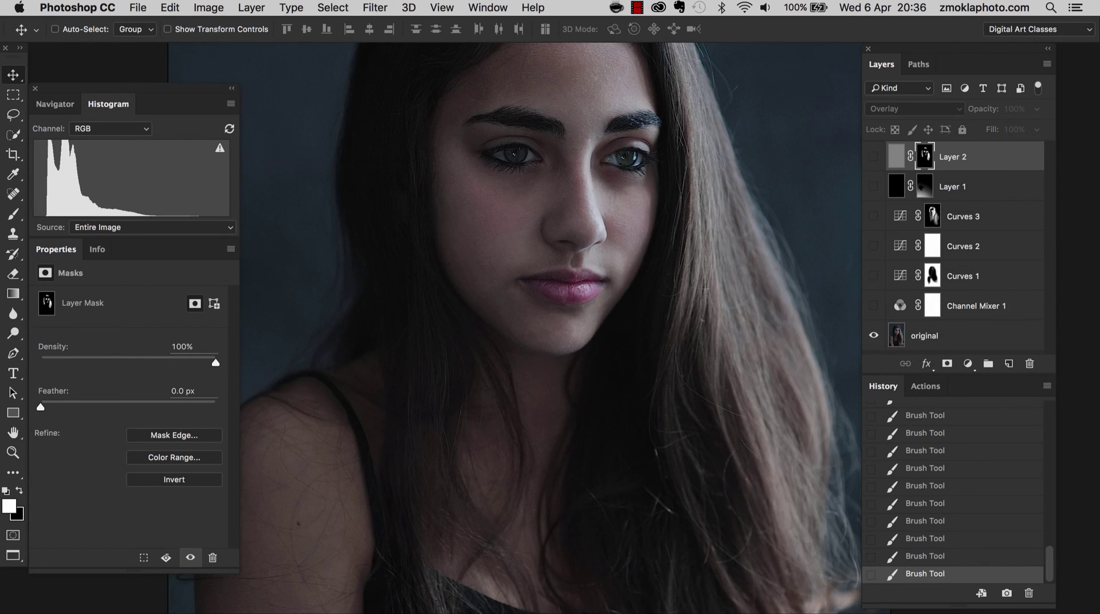
{"action": "scroll", "coordinate": [550, 327], "scroll_direction": "up", "scroll_amount": 4}
{"action": "scroll", "coordinate": [551, 327], "scroll_direction": "down", "scroll_amount": 2}
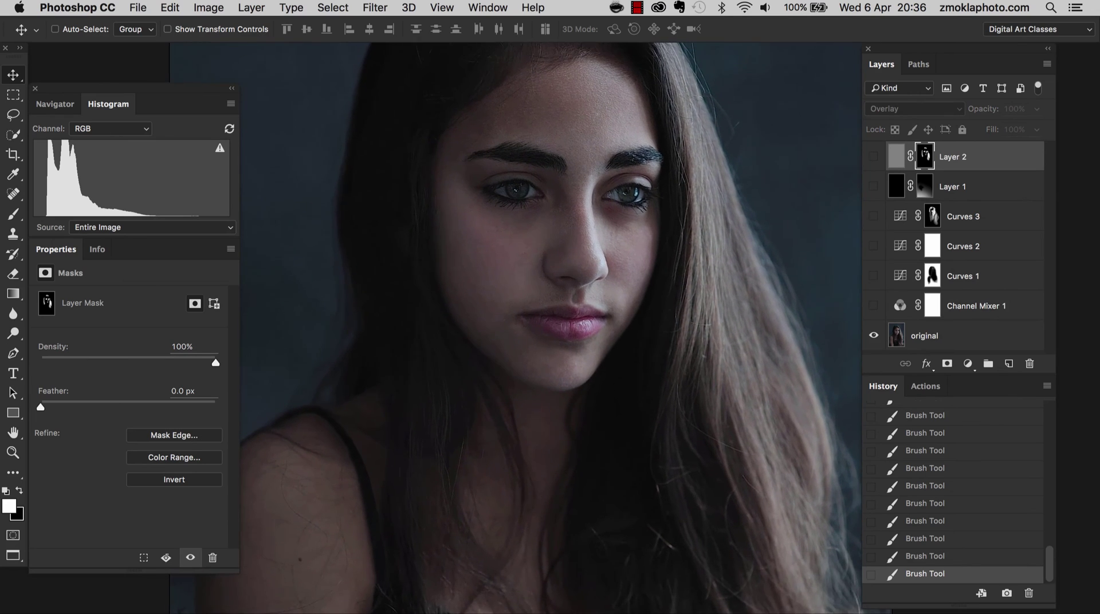
{"action": "left_click", "coordinate": [873, 336], "text": "alt"}
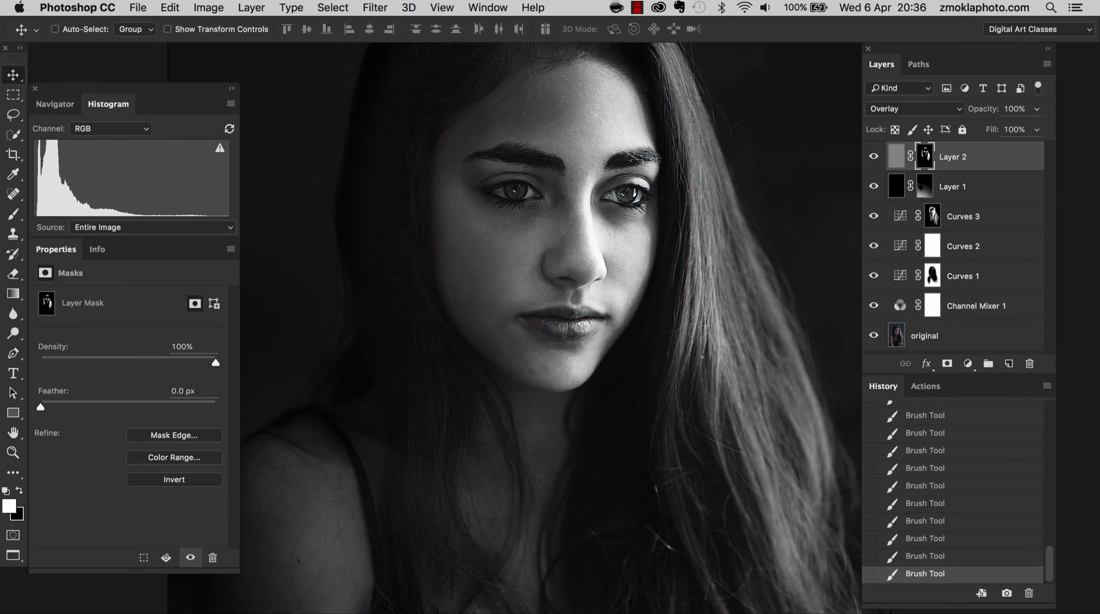
{"action": "scroll", "coordinate": [516, 327], "scroll_direction": "up", "scroll_amount": 2}
{"action": "key", "text": "super+minus"}
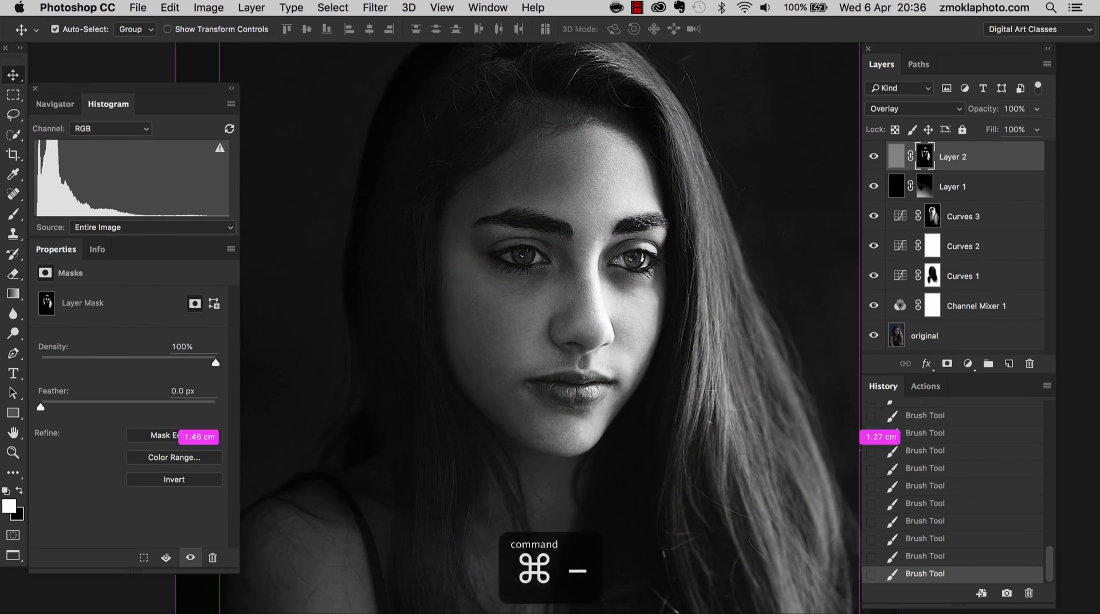
{"action": "key", "text": "super+plus"}
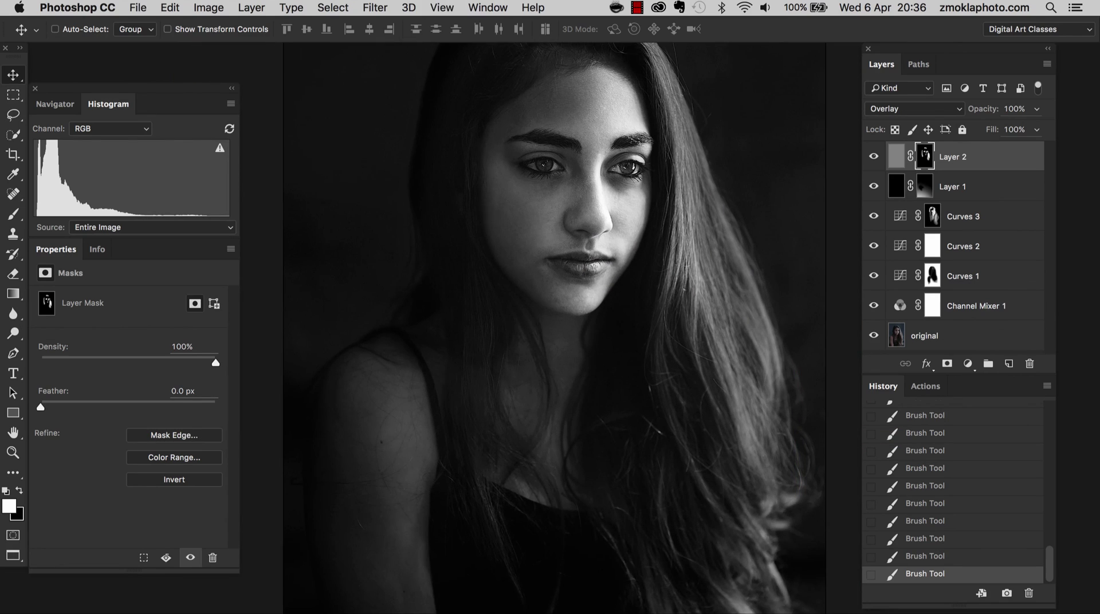